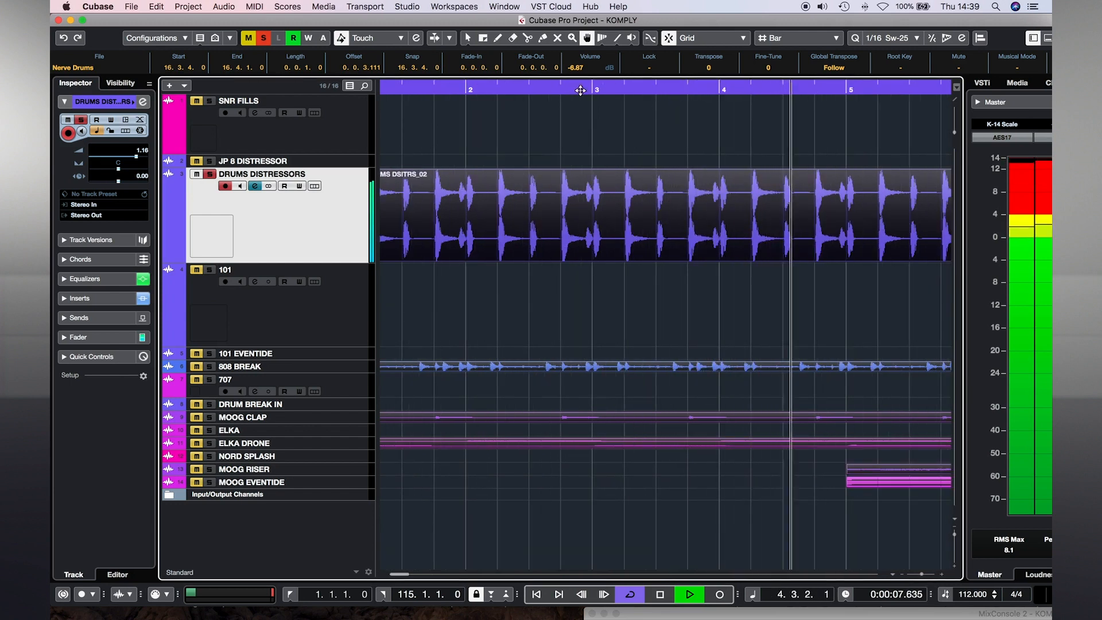
# Play back the soloed DRUMS DISTRESSORS track from the start of the project.
pyautogui.press('space')
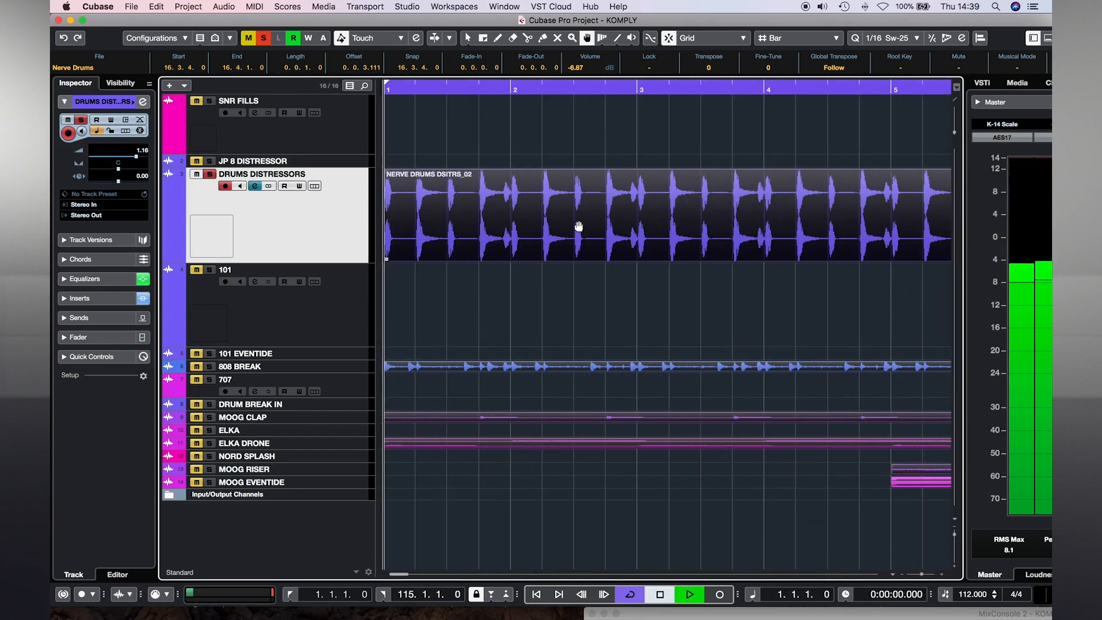
pyautogui.press('space')
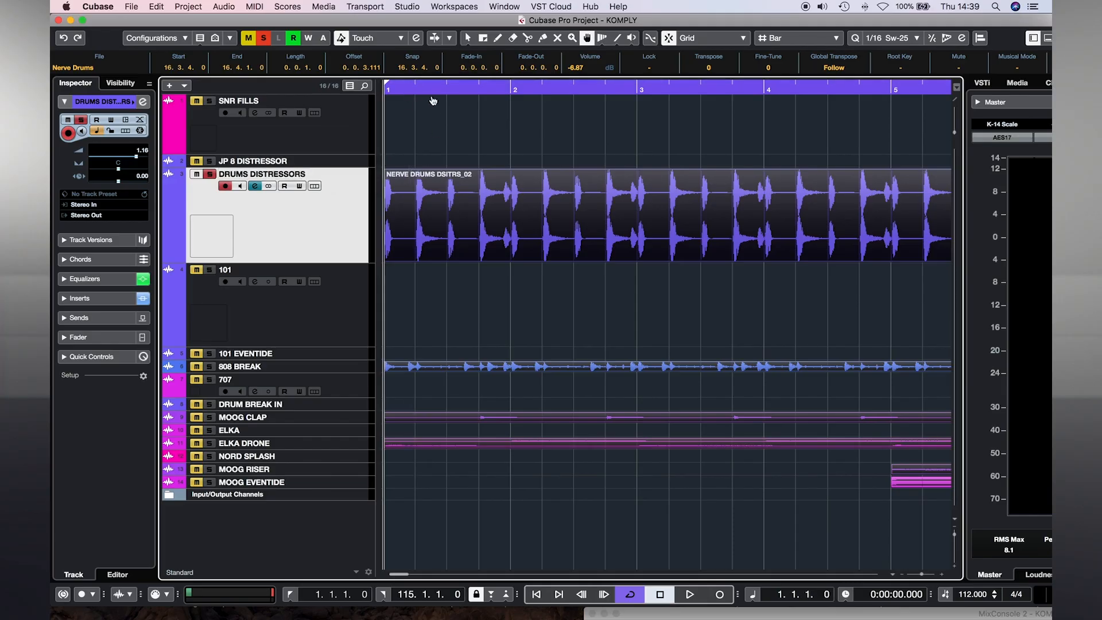
pyautogui.press('space')
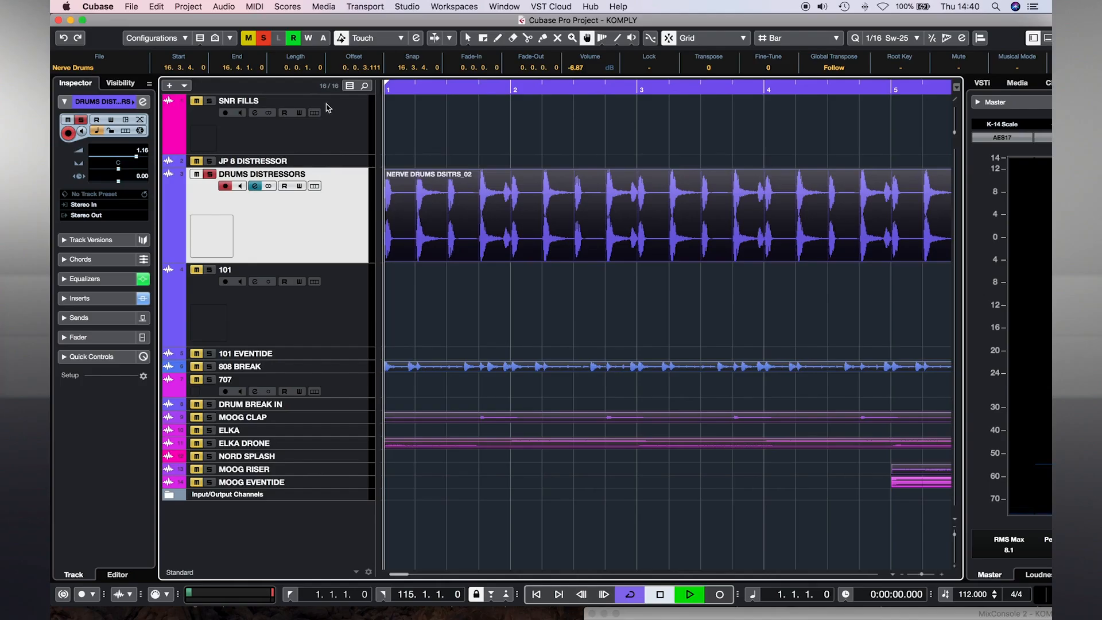
pyautogui.press('space')
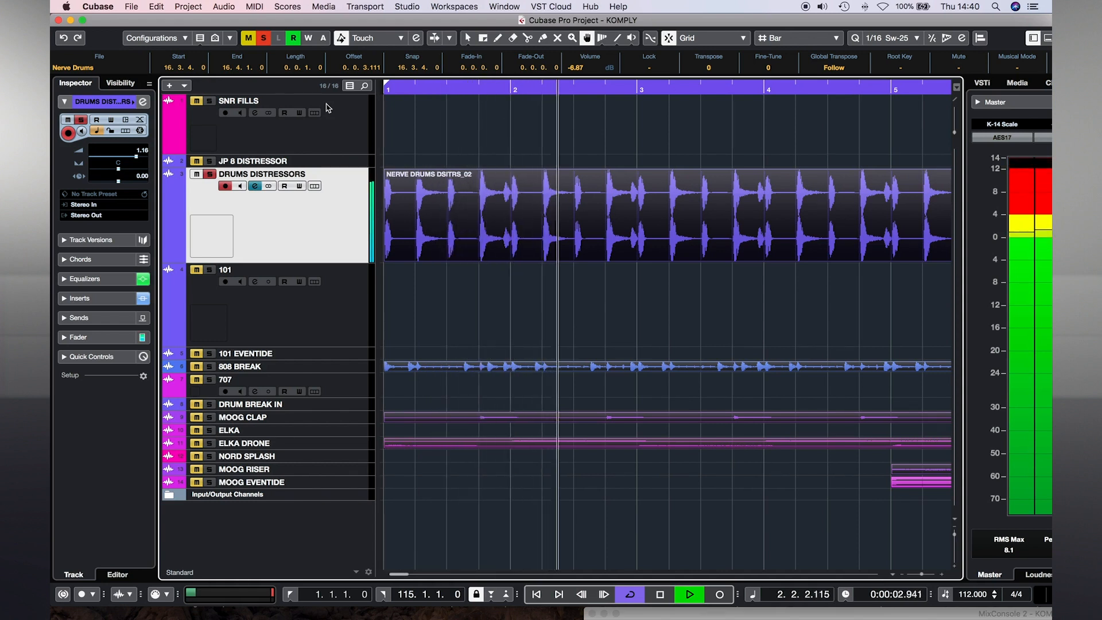
# Inspect the DRUMS DISTRESSORS channel settings and its L2 Stereo limiter, then close the channel settings and leave the limiter open.
pyautogui.press('e')
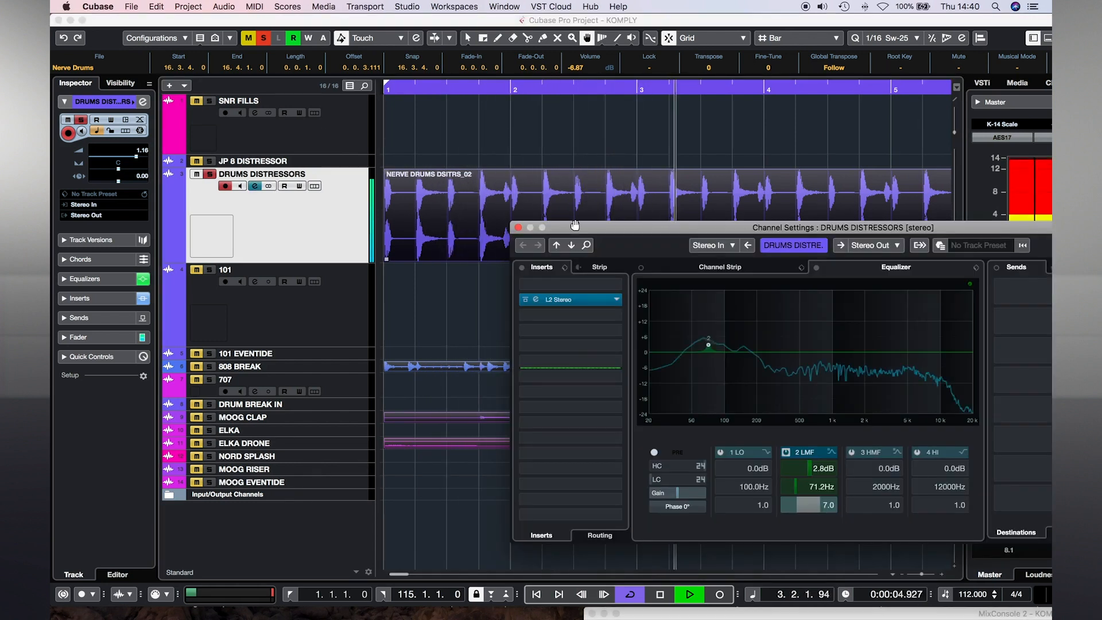
pyautogui.moveTo(574, 225); pyautogui.dragTo(383, 124)
pyautogui.press('space')
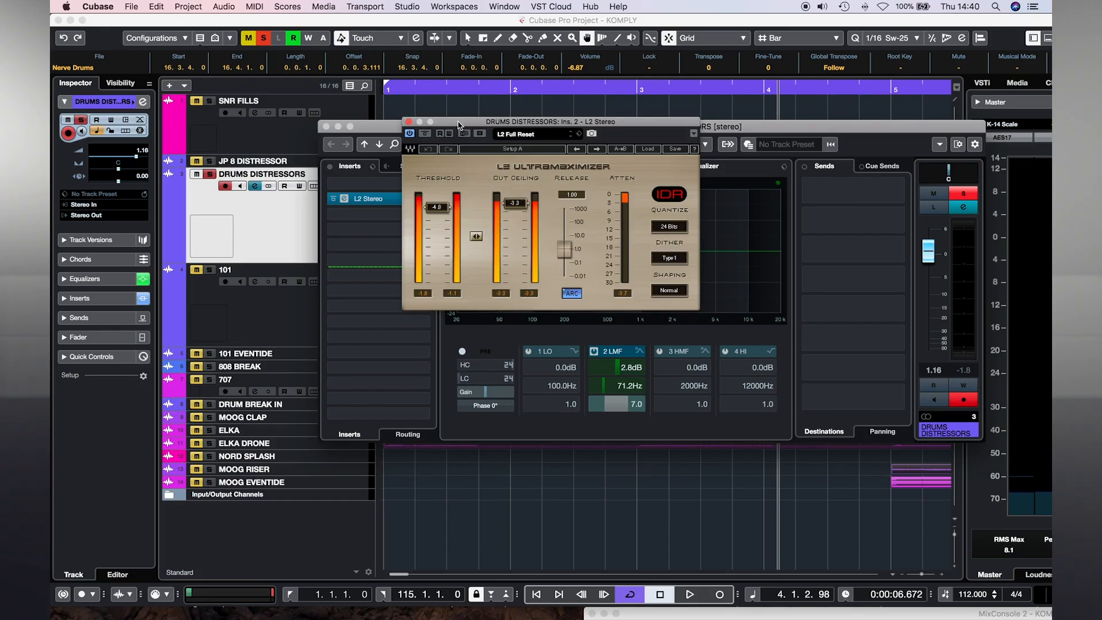
pyautogui.moveTo(458, 124); pyautogui.dragTo(528, 167)
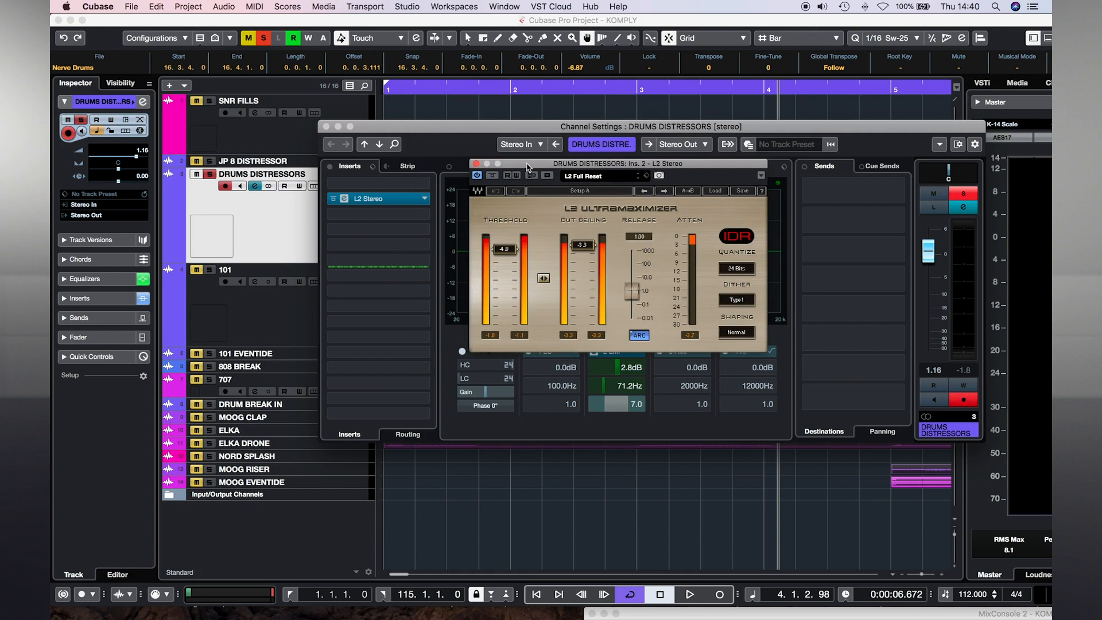
pyautogui.click(326, 127)
# Replay the soloed drums with the L2 limiter in view and zoom the timeline out to show about 97 bars.
pyautogui.click(466, 93)
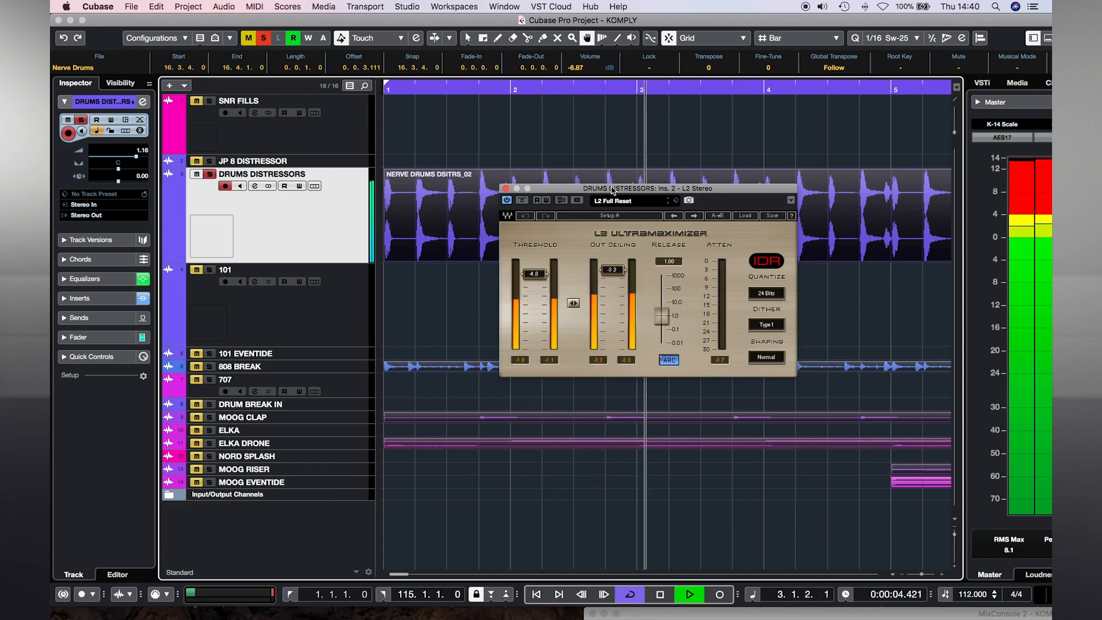
pyautogui.moveTo(921, 574); pyautogui.dragTo(915, 577)
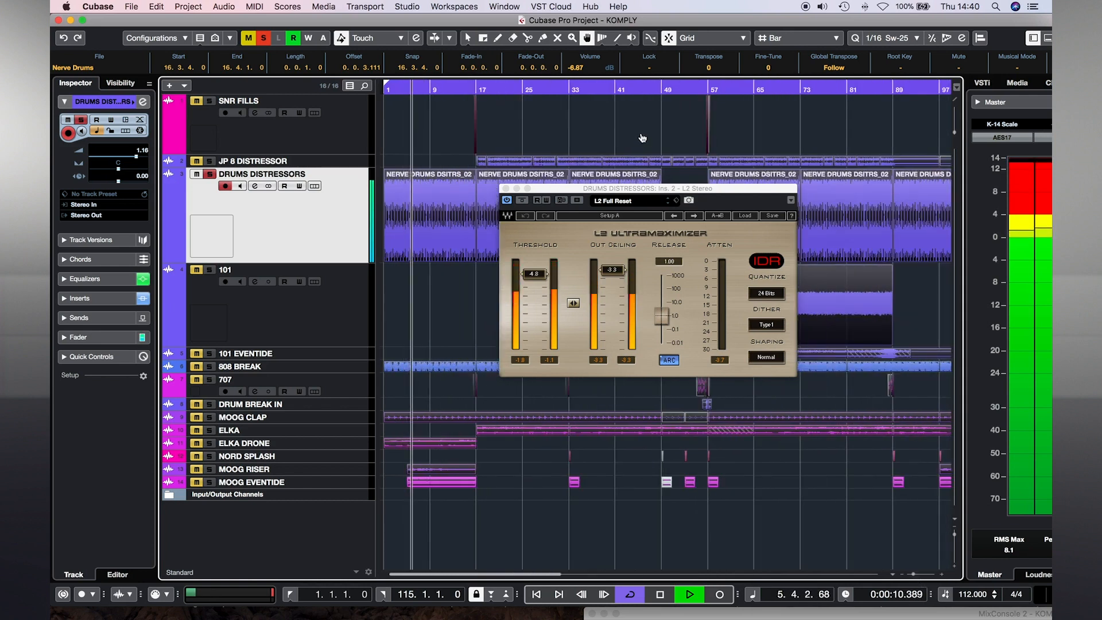
pyautogui.moveTo(640, 190); pyautogui.dragTo(713, 204)
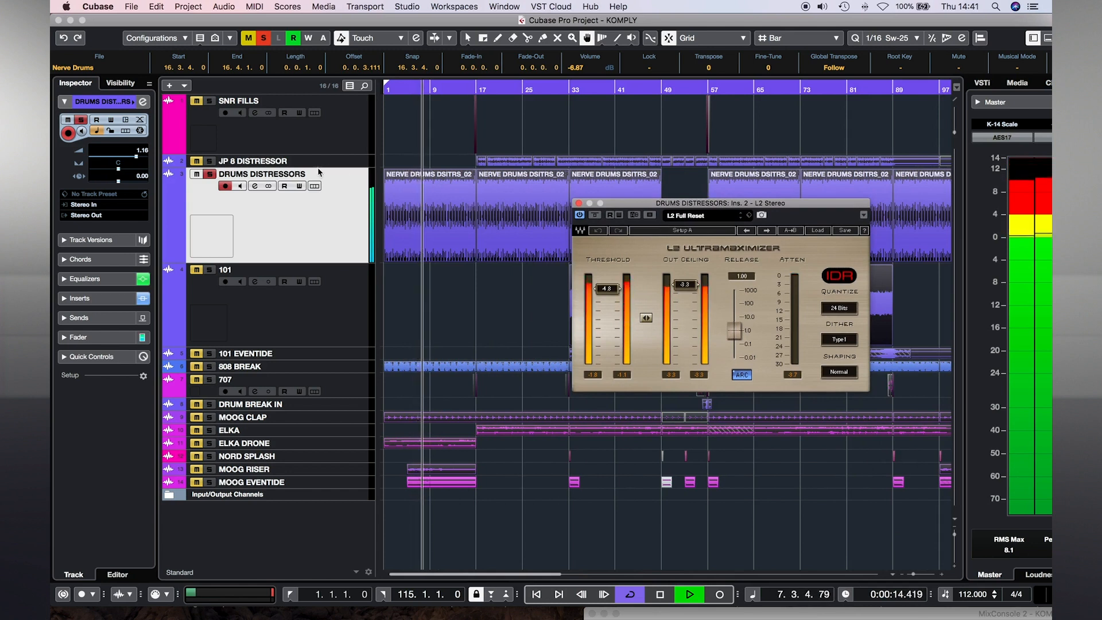
# Solo 808 BREAK alongside the drums, enlarge its track and inspect its channel EQ and inserts.
pyautogui.click(401, 392)
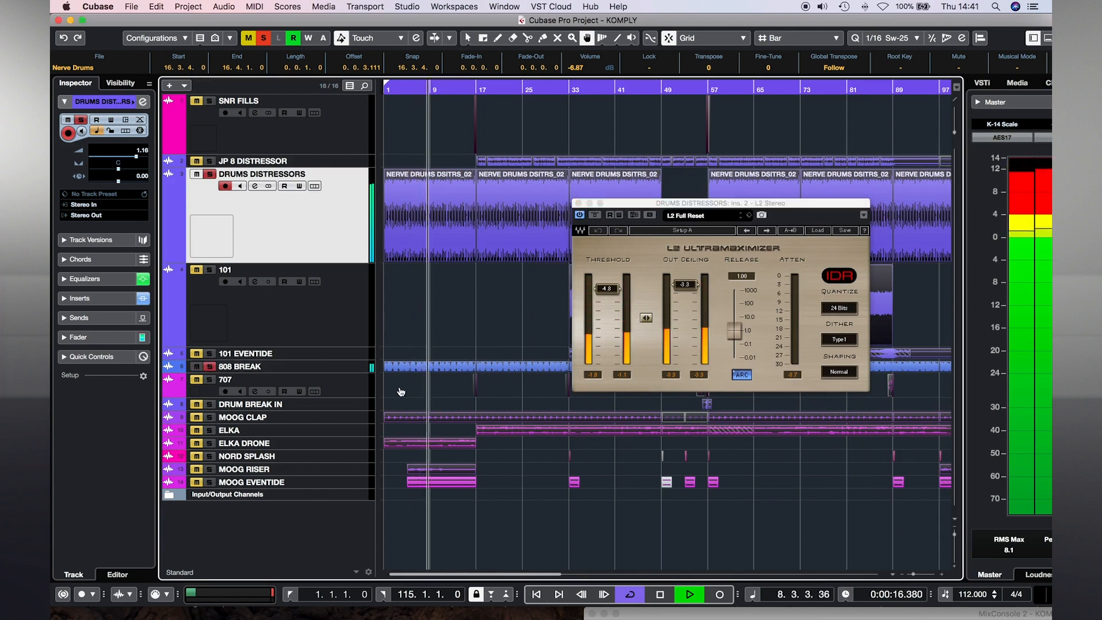
pyautogui.moveTo(351, 373); pyautogui.dragTo(352, 408)
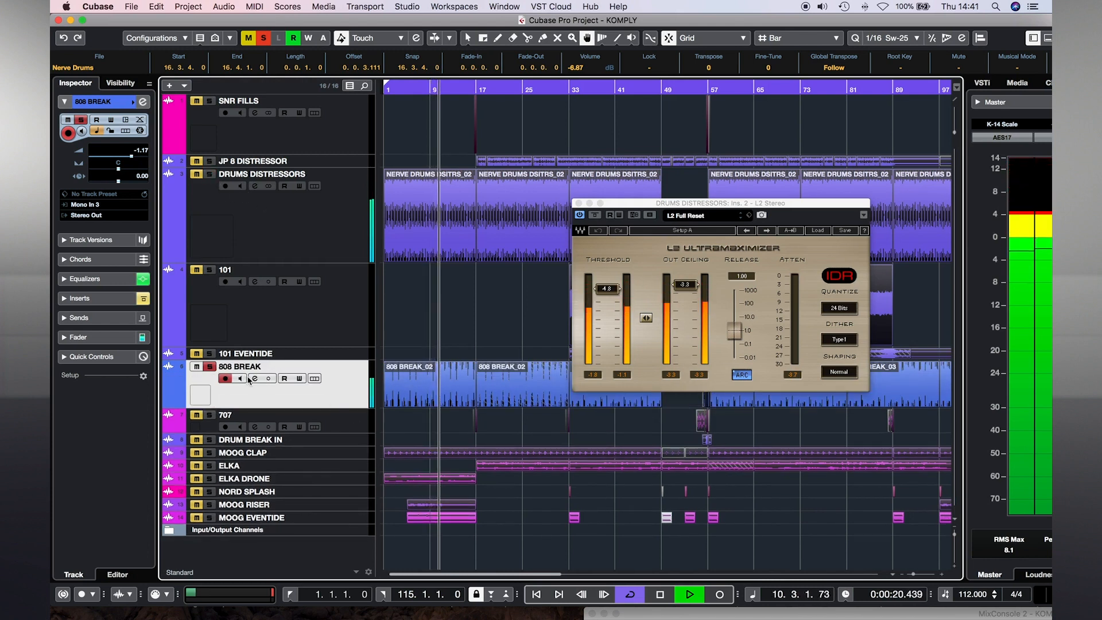
pyautogui.press('e')
pyautogui.moveTo(623, 209); pyautogui.dragTo(764, 291)
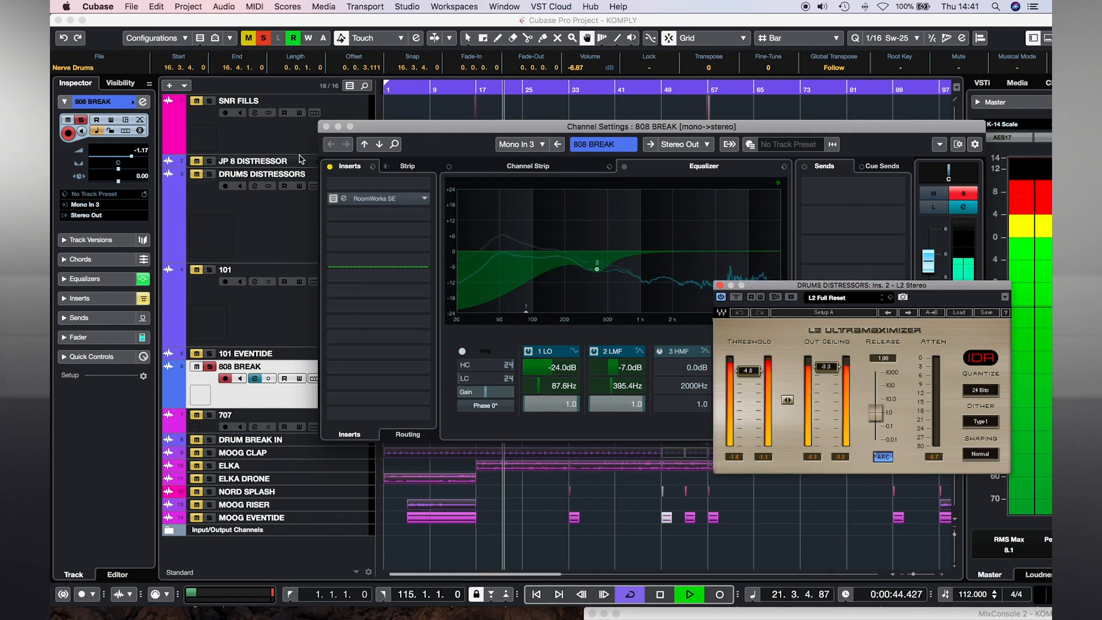
pyautogui.click(326, 127)
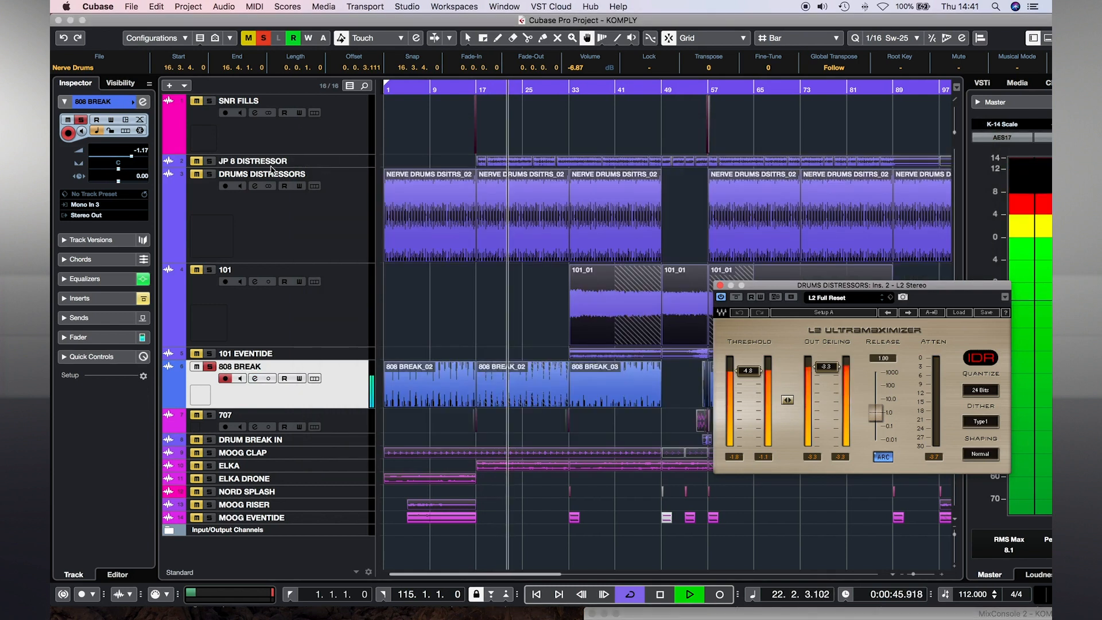
# Play the soloed MOOG CLAP from bar 1, toggling the solos of DRUMS DISTRESSORS and 808 BREAK to compare the parts.
pyautogui.click(211, 175)
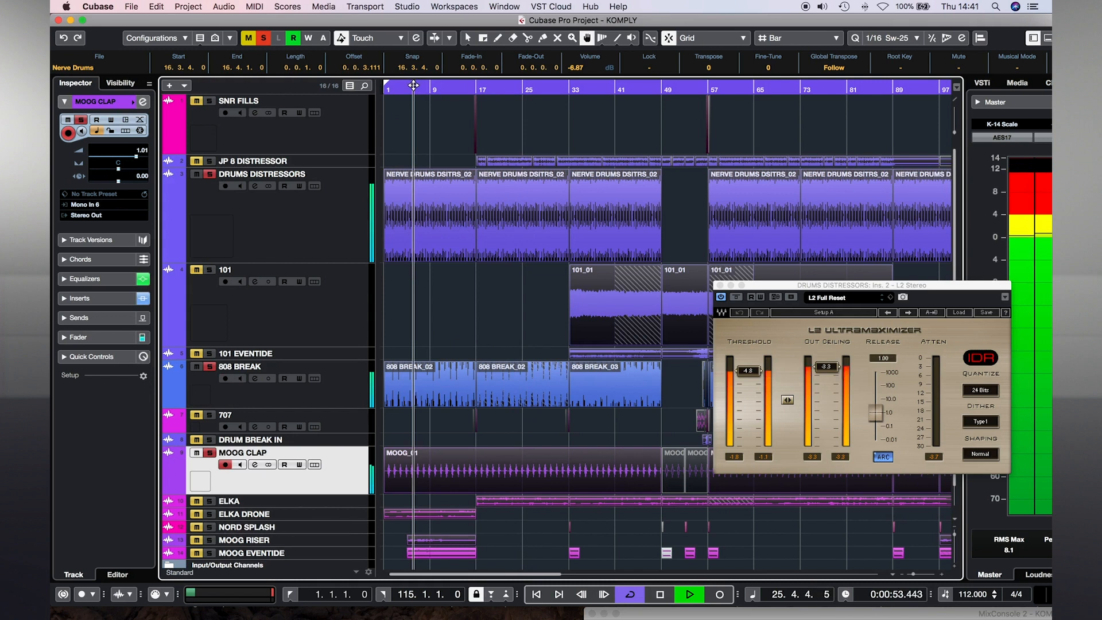
pyautogui.moveTo(413, 85); pyautogui.dragTo(383, 85)
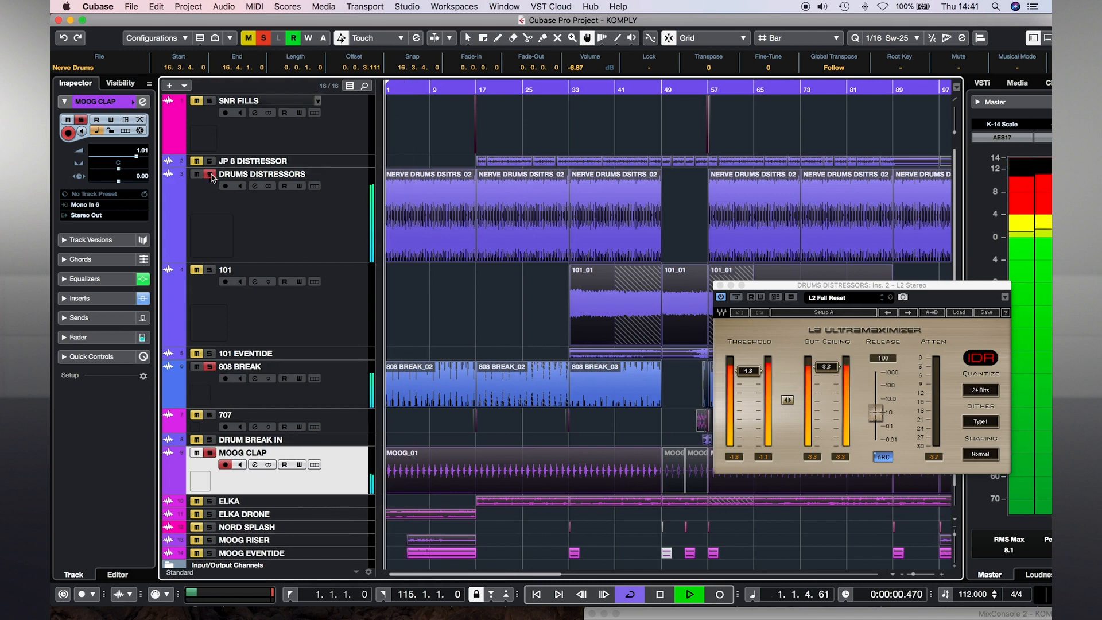
pyautogui.click(210, 368)
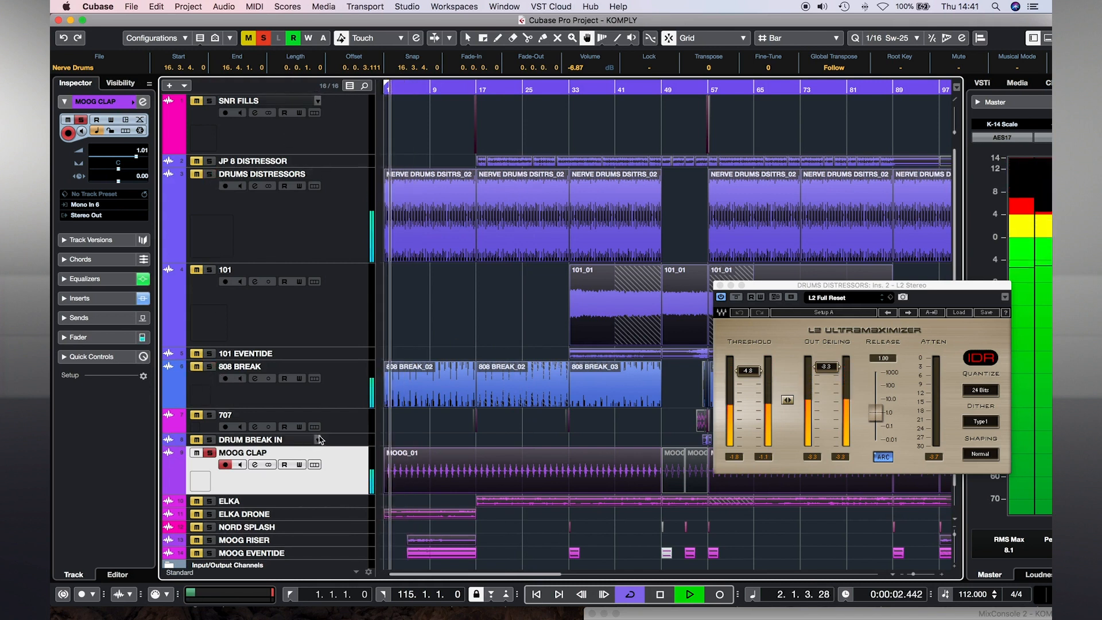
pyautogui.click(210, 368)
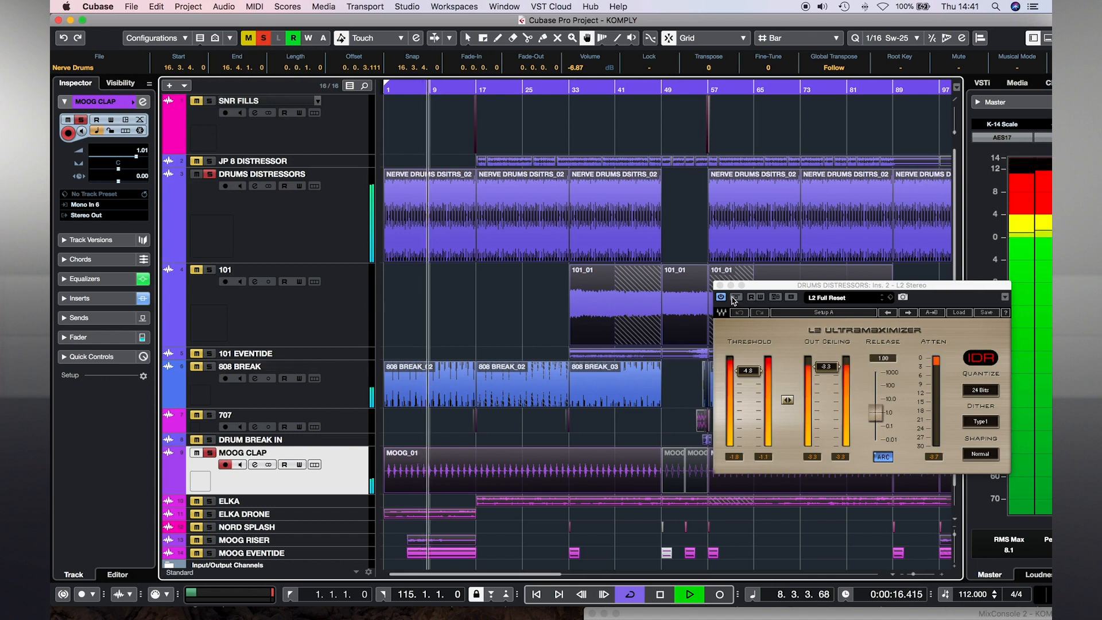
# Close the drums' L2 limiter and examine the MOOG CLAP channel settings and its MonoToStereo insert.
pyautogui.click(718, 286)
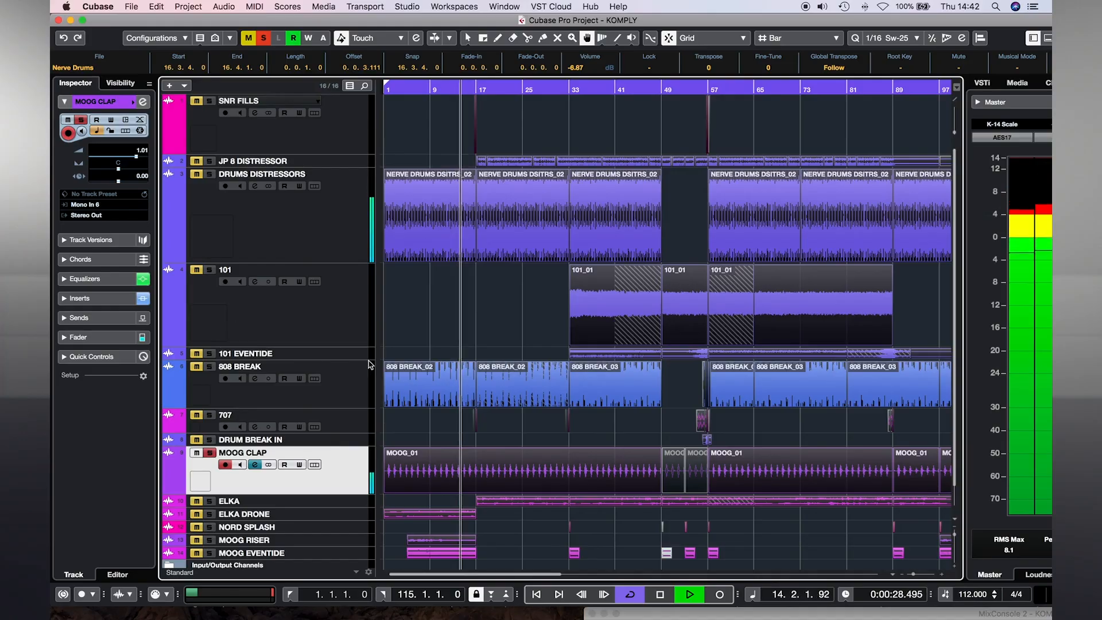
pyautogui.click(254, 464)
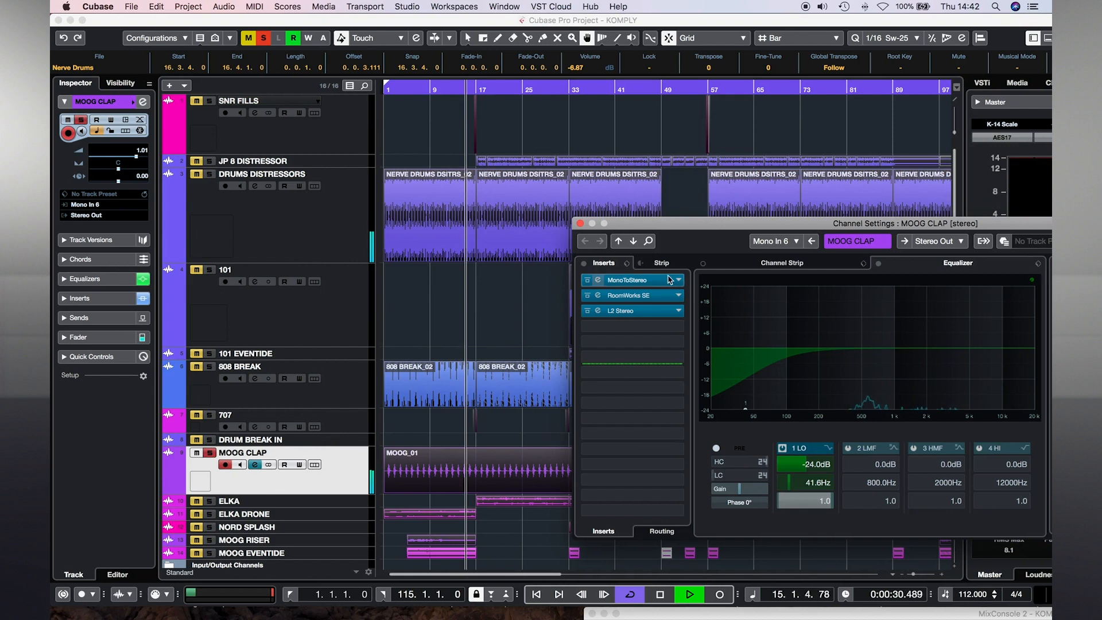
pyautogui.click(657, 281)
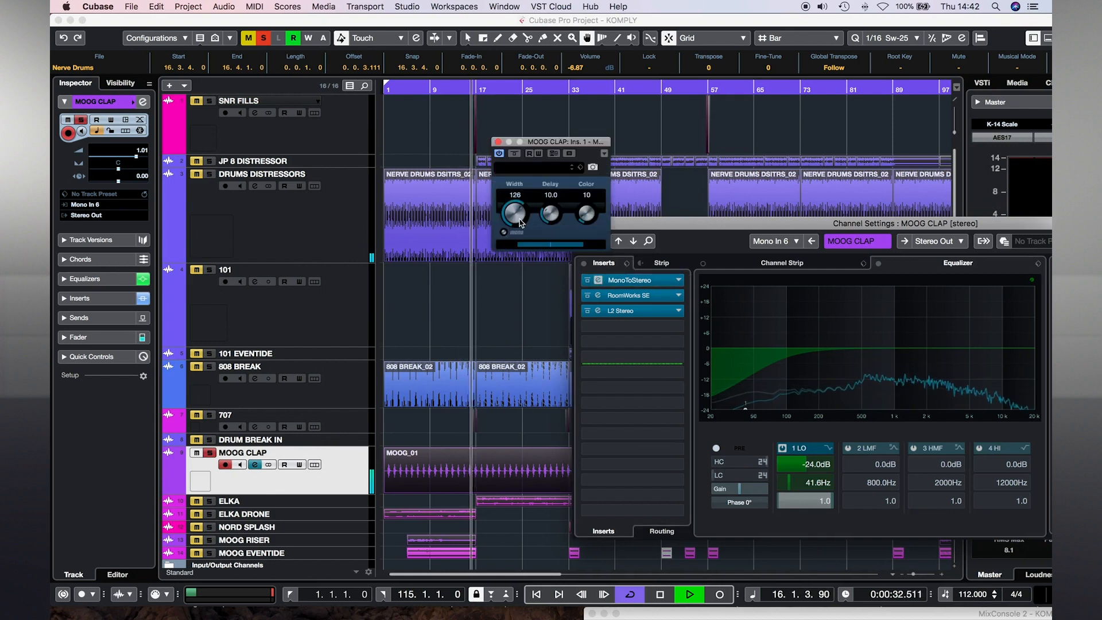
pyautogui.moveTo(685, 221); pyautogui.dragTo(666, 237)
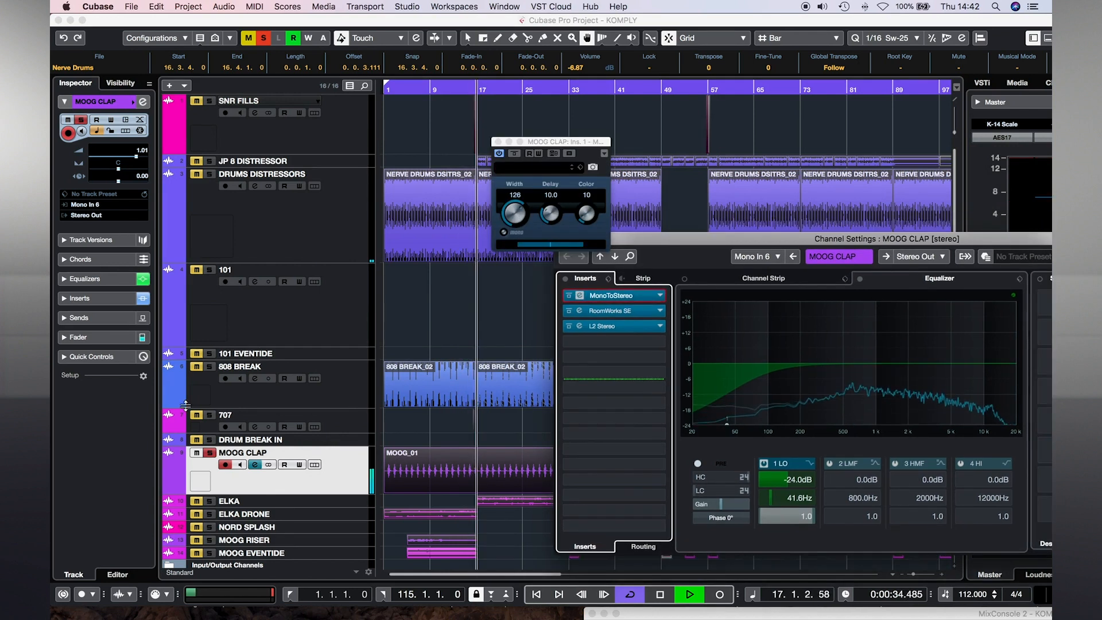
pyautogui.moveTo(543, 145); pyautogui.dragTo(489, 150)
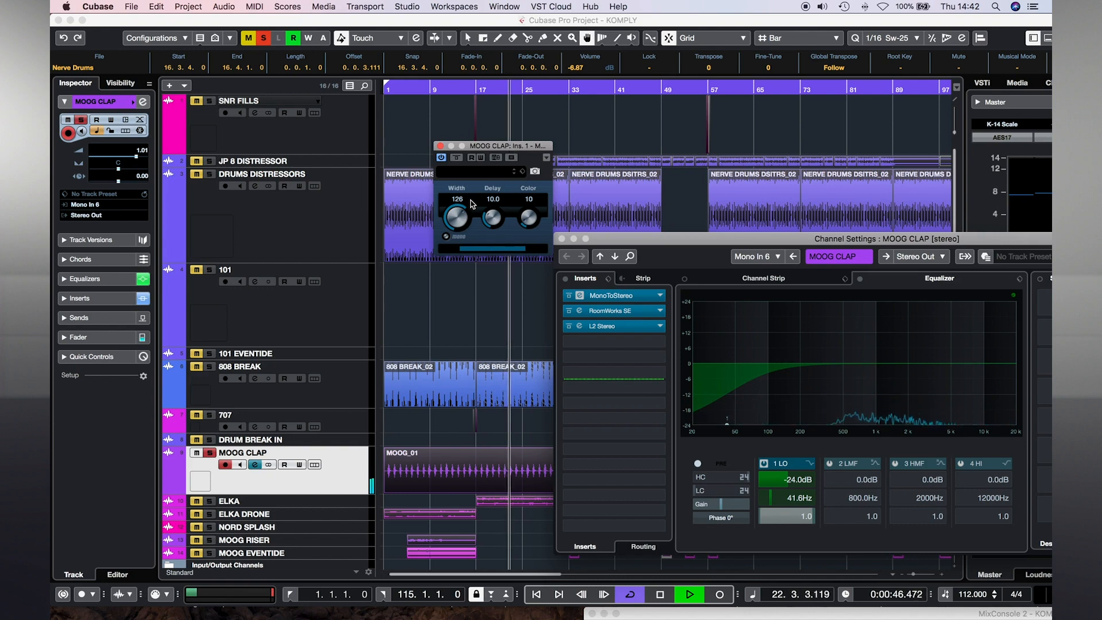
# Inspect the RoomWorks SE reverb and L2 Stereo limiter settings on MOOG CLAP, closing each plug-in after viewing.
pyautogui.click(635, 316)
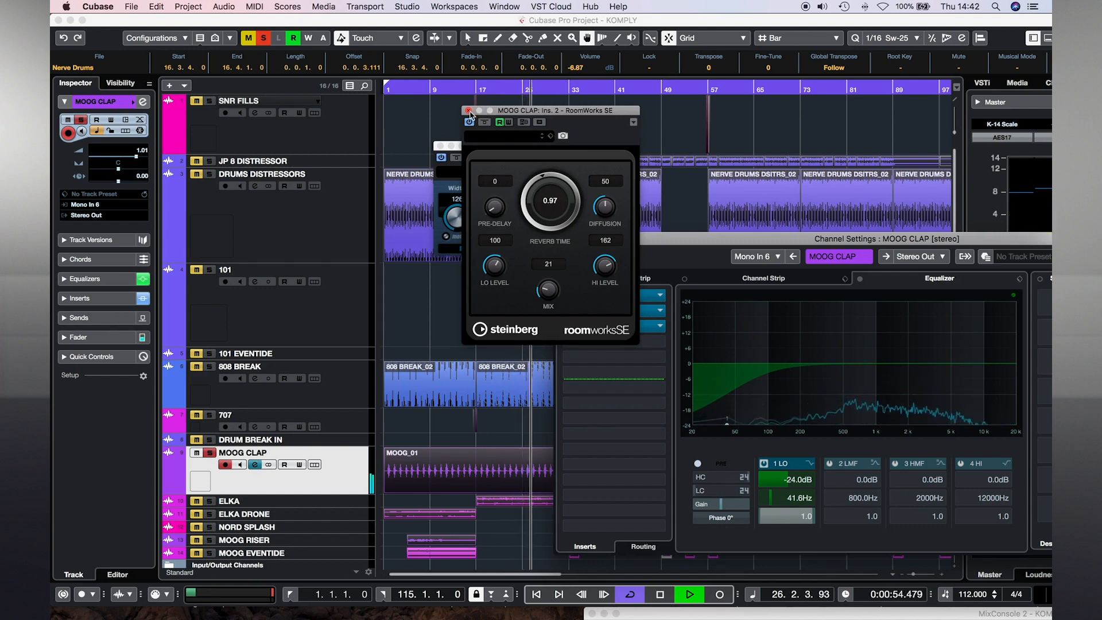
pyautogui.click(468, 111)
pyautogui.click(639, 327)
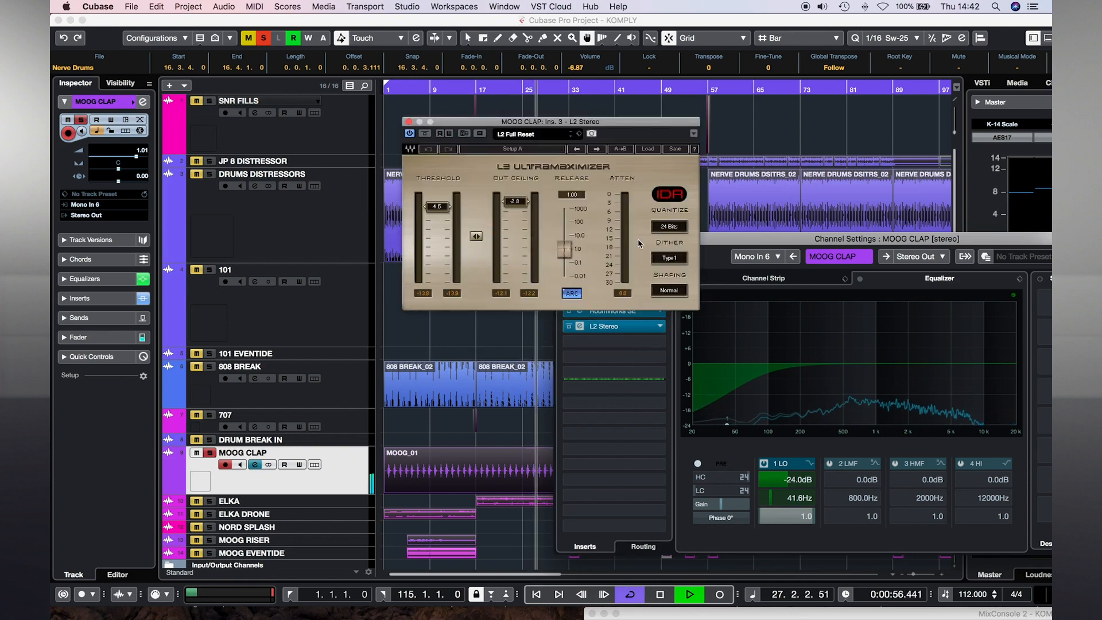
pyautogui.moveTo(487, 123); pyautogui.dragTo(347, 169)
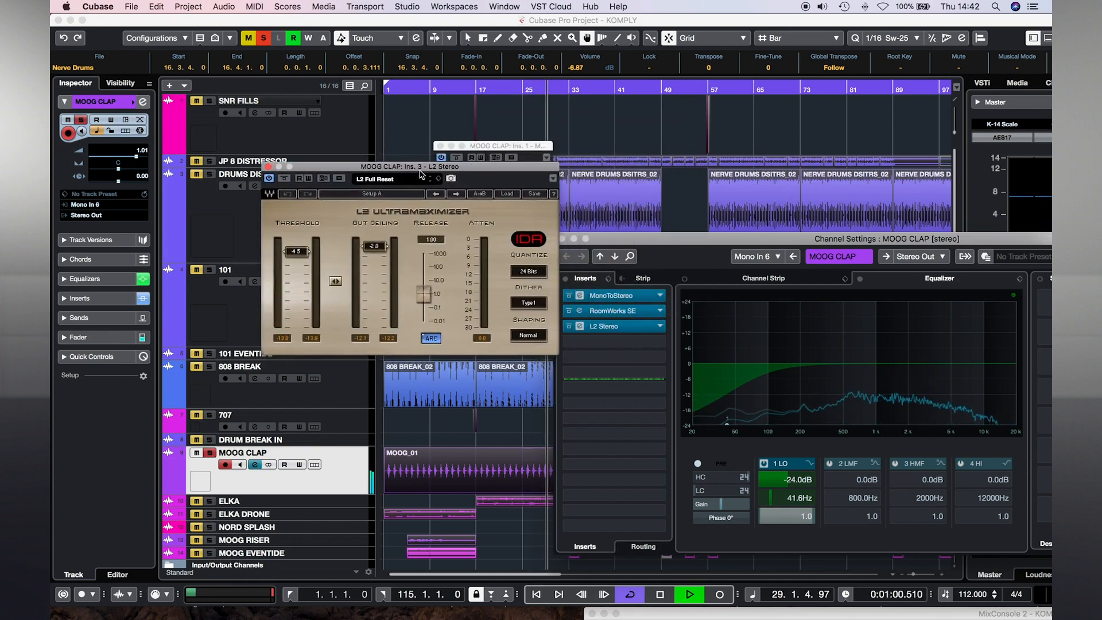
pyautogui.click(268, 166)
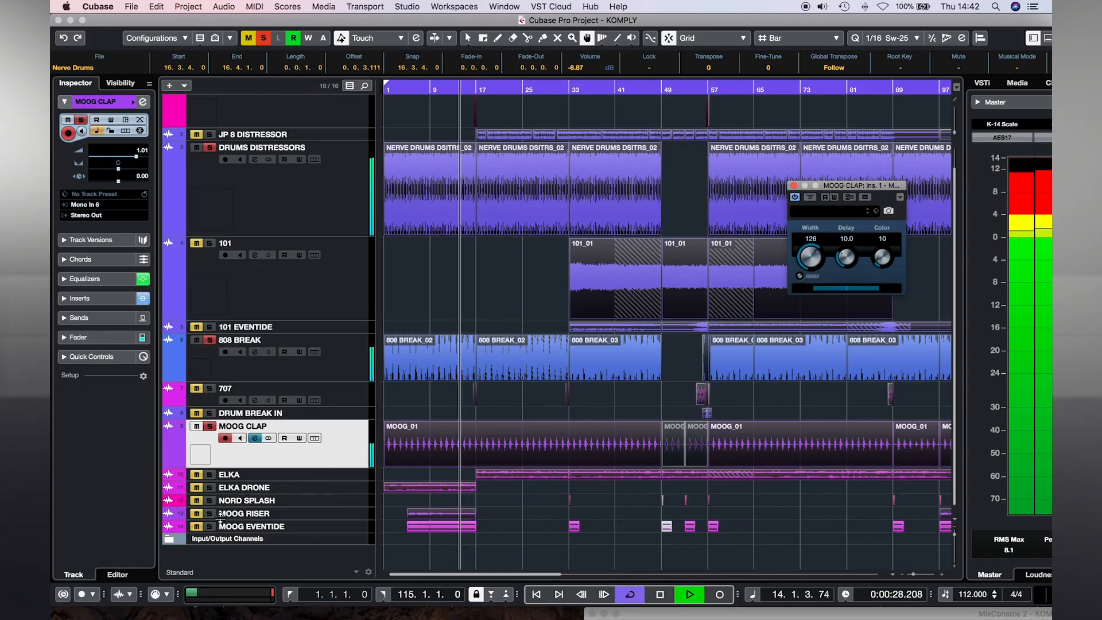
# Clear the existing solos and solo only MOOG RISER and MOOG EVENTIDE, with playback from about bar 5.
pyautogui.click(210, 527)
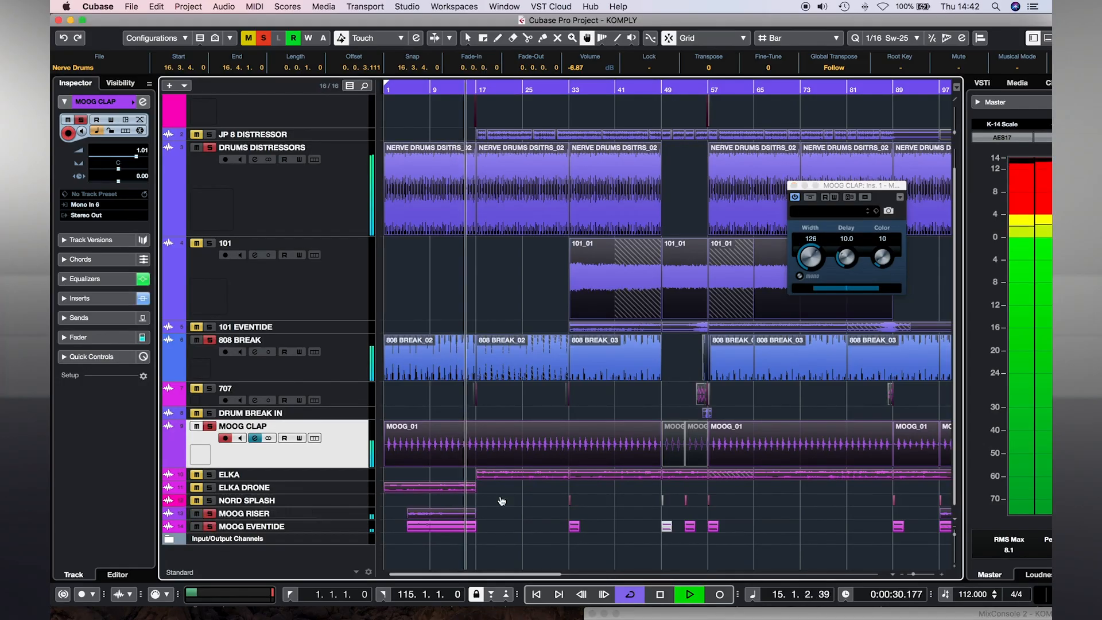
pyautogui.click(406, 90)
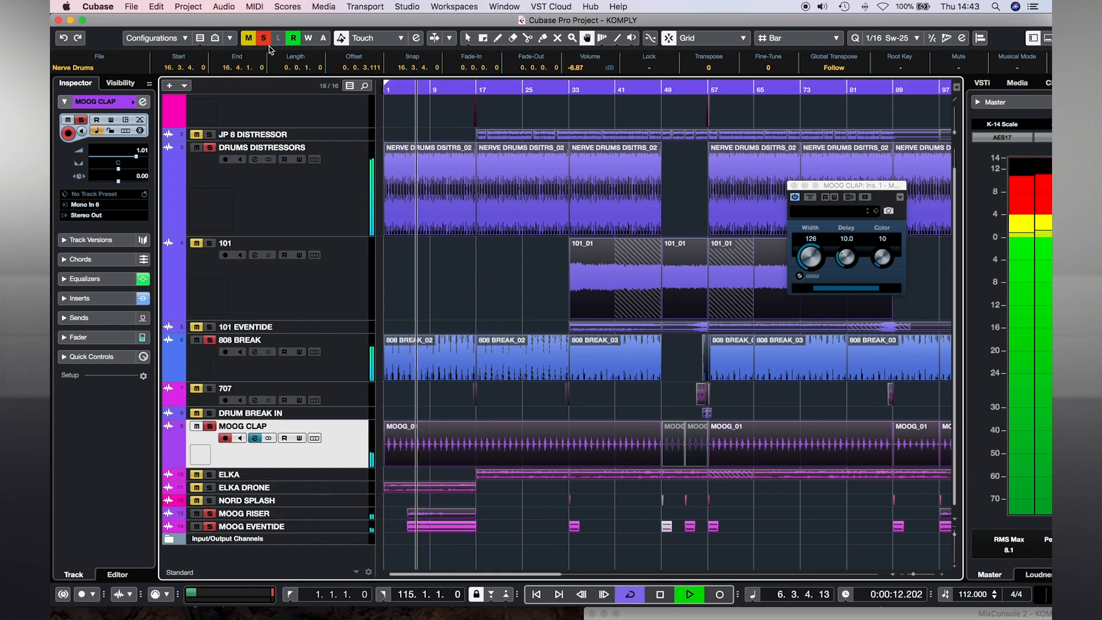
pyautogui.click(263, 38)
pyautogui.click(210, 514)
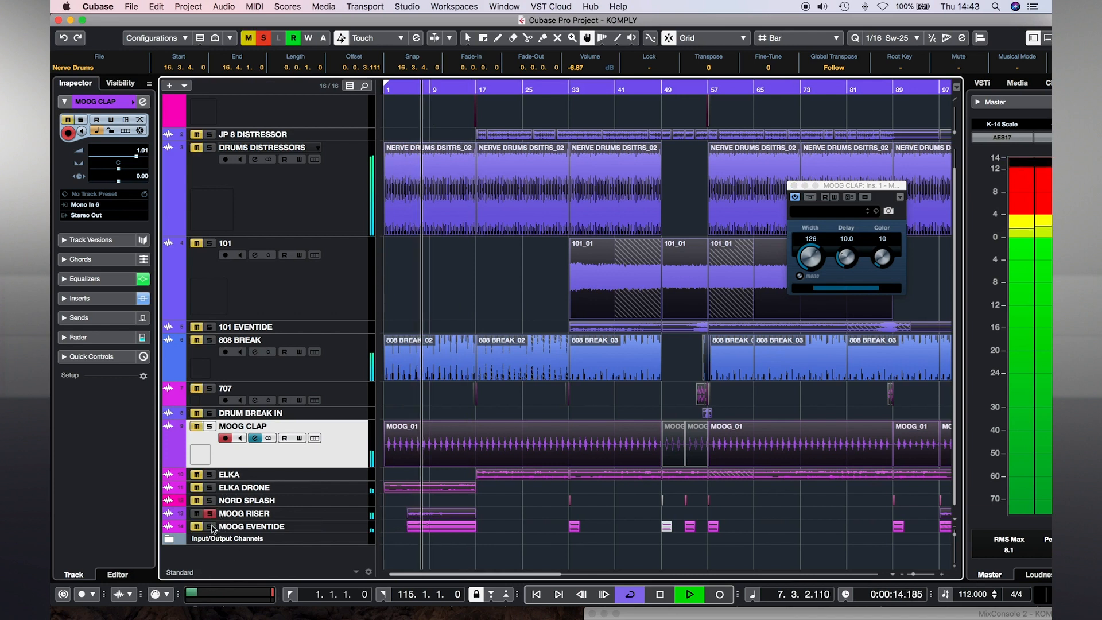
pyautogui.click(352, 527)
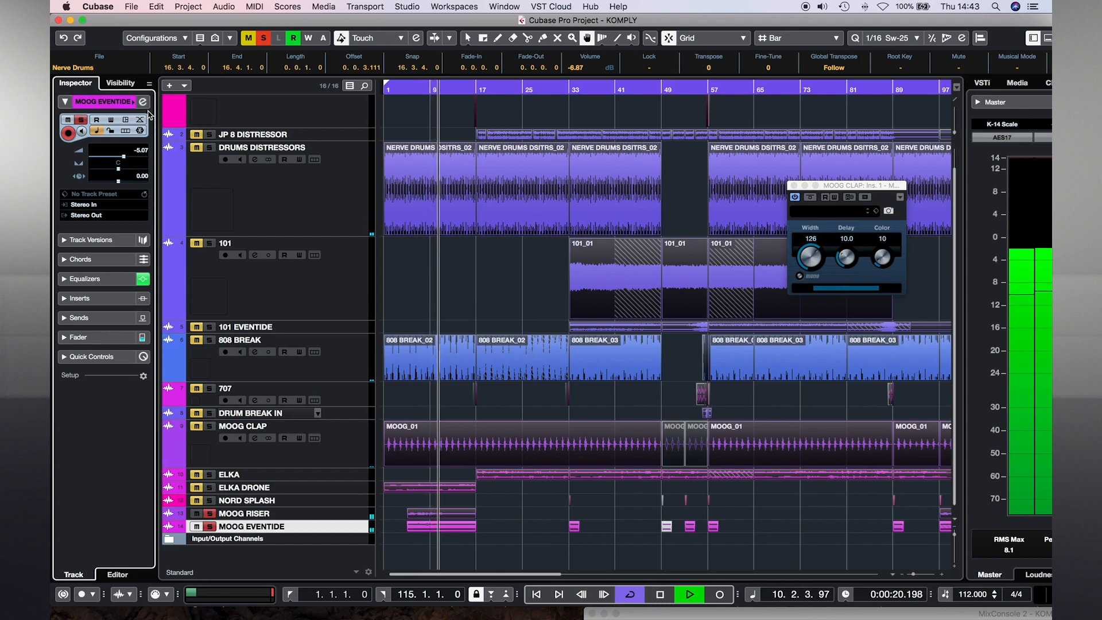
# Enlarge the track heights and zoom the timeline in on the MOOG EVENTIDE clips to show roughly bars 1 to 48.
pyautogui.moveTo(358, 531); pyautogui.dragTo(359, 552)
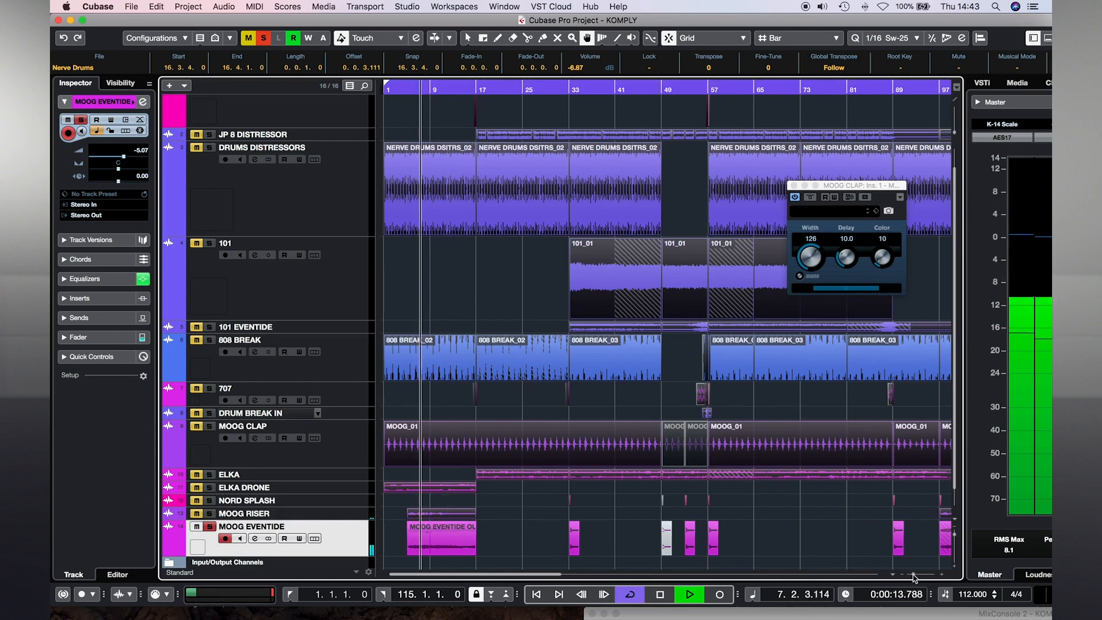
pyautogui.moveTo(917, 577); pyautogui.dragTo(918, 576)
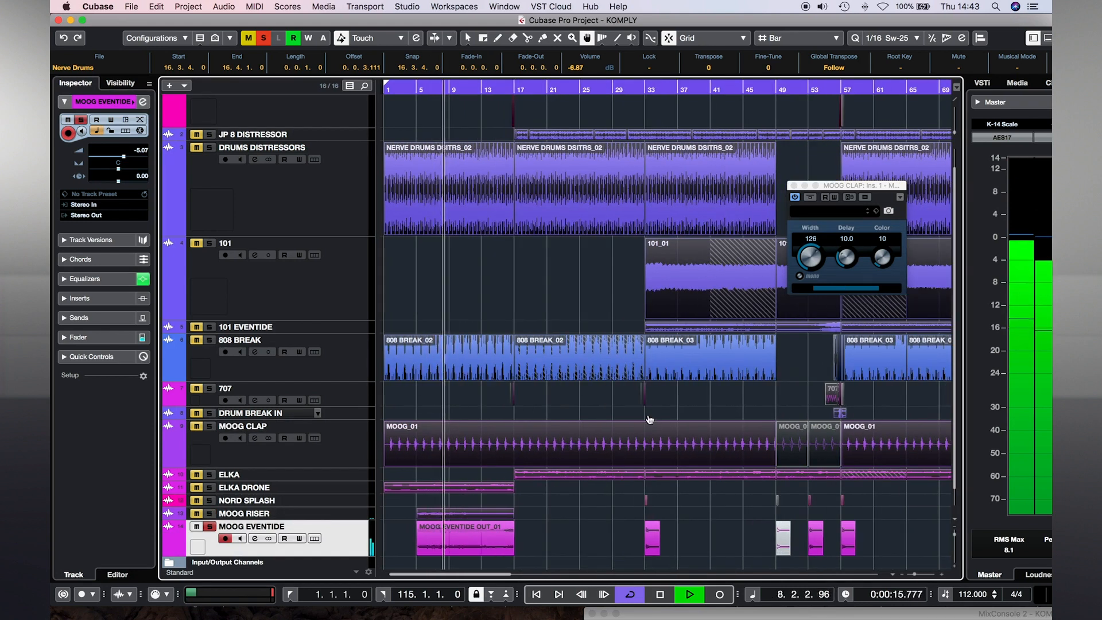
pyautogui.moveTo(955, 535); pyautogui.dragTo(955, 539)
pyautogui.scroll(-10, 616, 353)
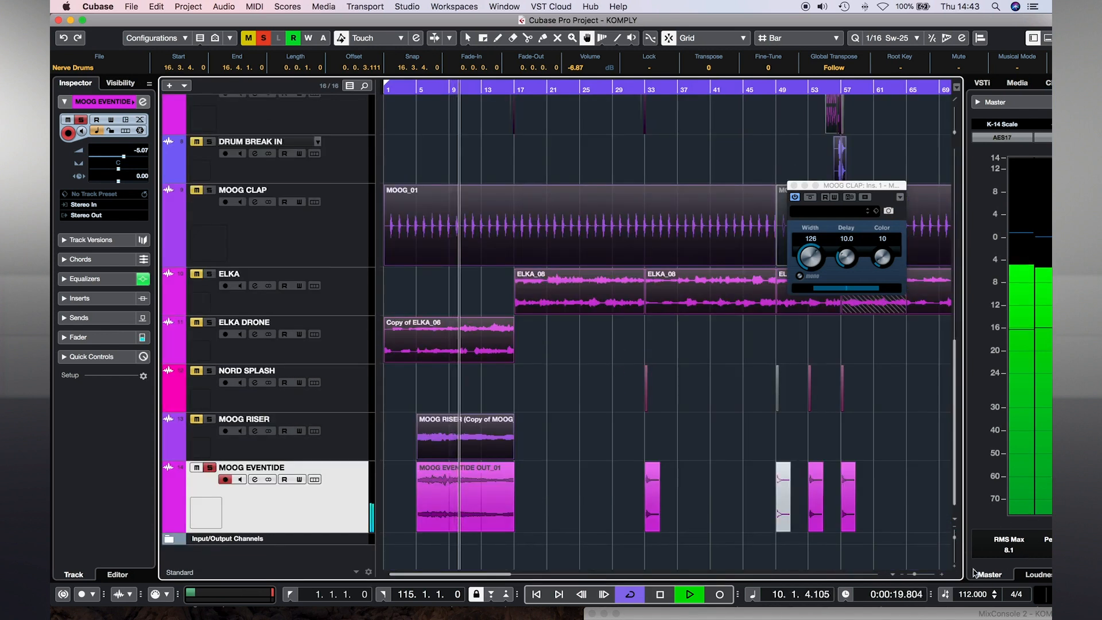
pyautogui.moveTo(917, 573); pyautogui.dragTo(919, 572)
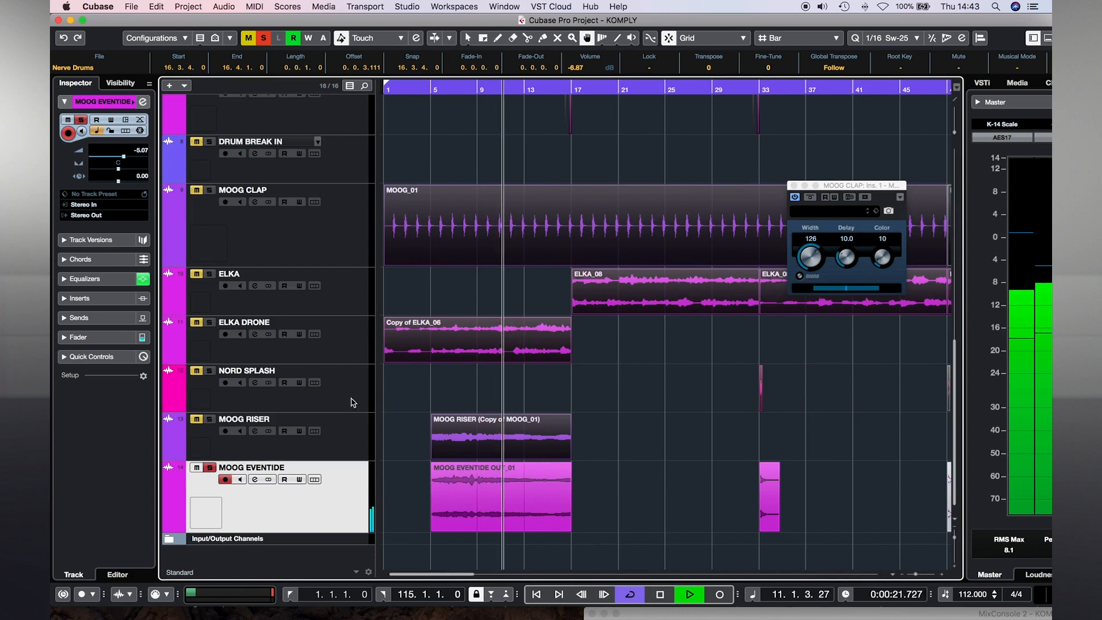
# Solo MOOG RISER and audition it with MOOG EVENTIDE from about bar 5, plus the NORD SPLASH hits from about bars 33 and 51.
pyautogui.click(210, 420)
pyautogui.click(431, 89)
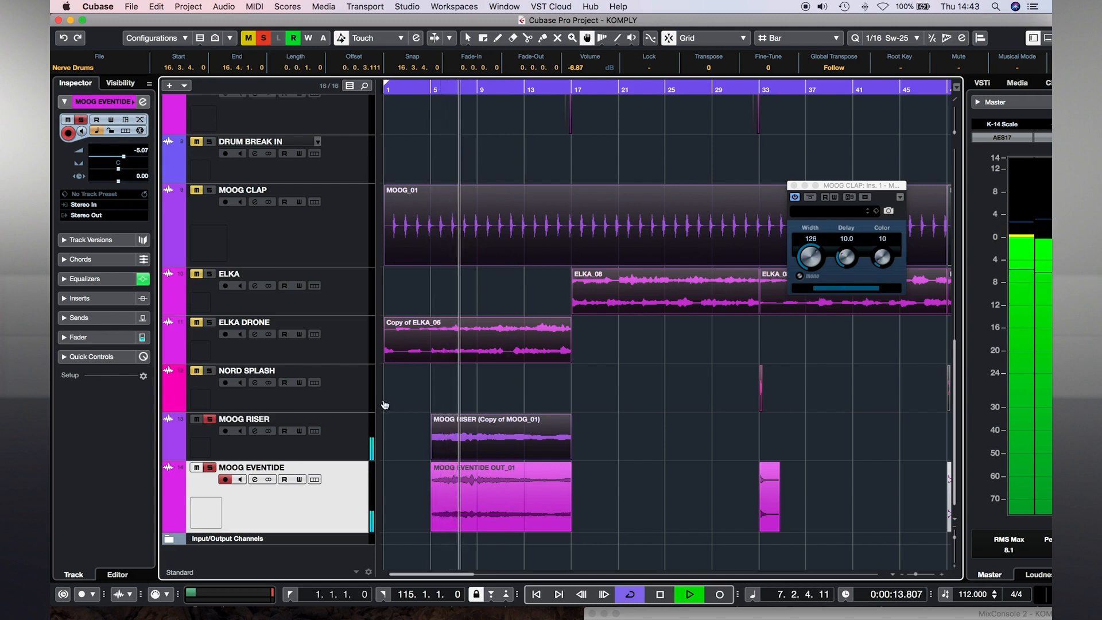
pyautogui.click(918, 575)
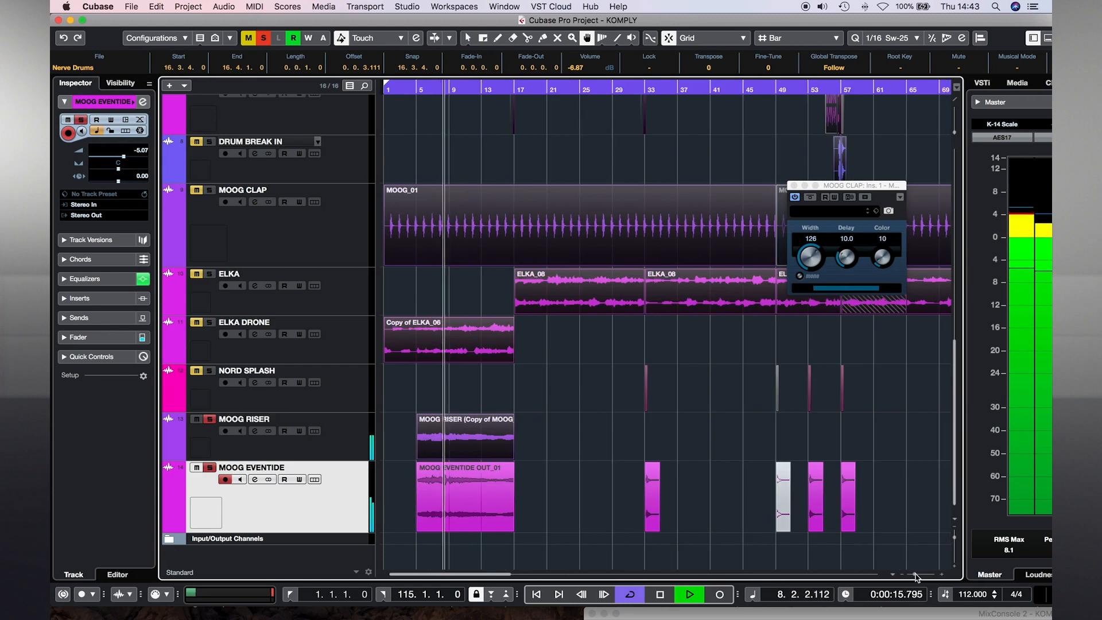
pyautogui.click(917, 576)
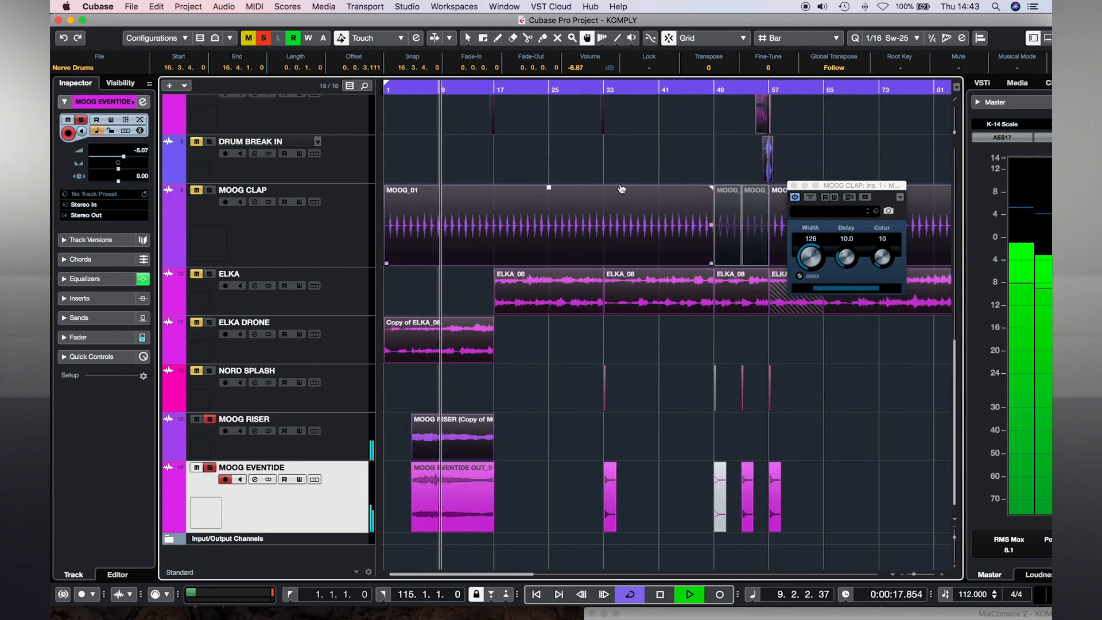
pyautogui.click(610, 87)
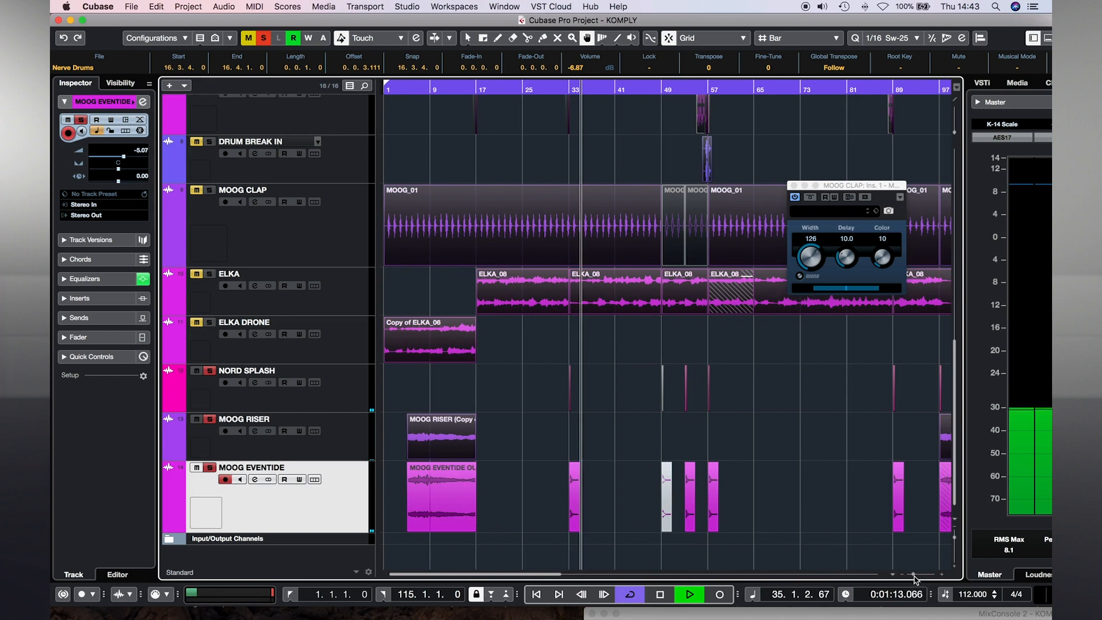
pyautogui.click(679, 89)
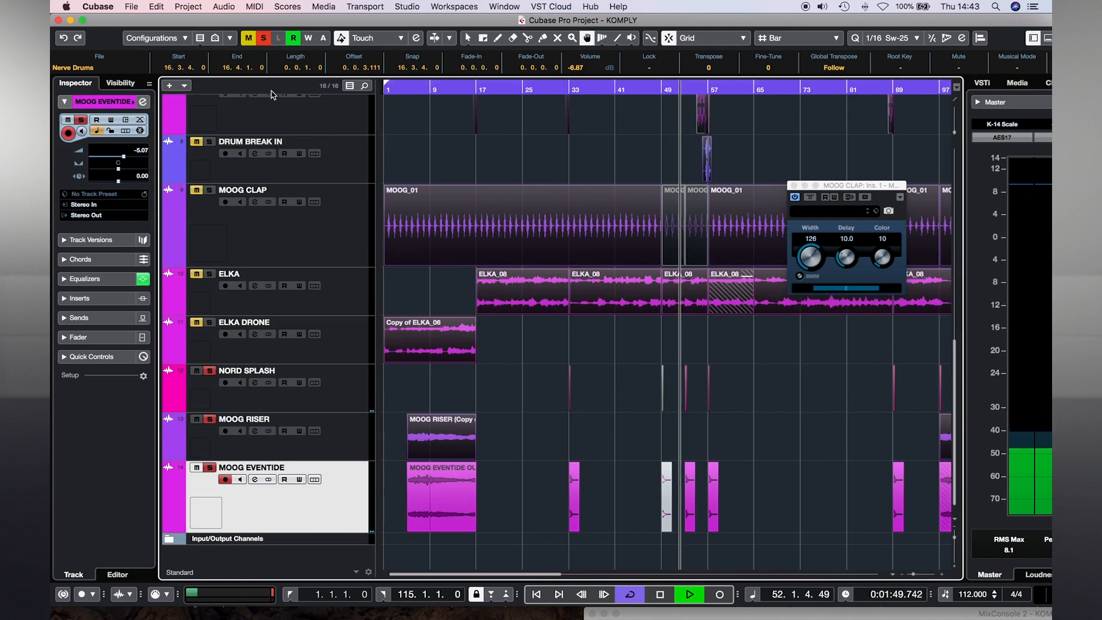
# Clear all solos and shrink the track heights until every track fits, shifting the project window to show the song's end.
pyautogui.scroll(10, 468, 347)
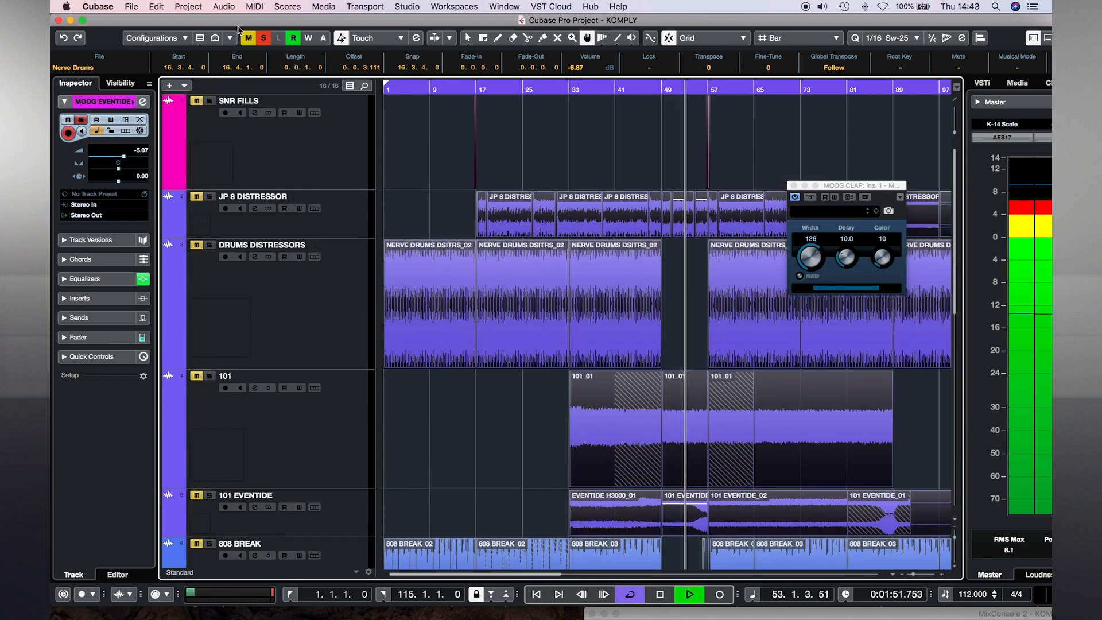
pyautogui.click(265, 39)
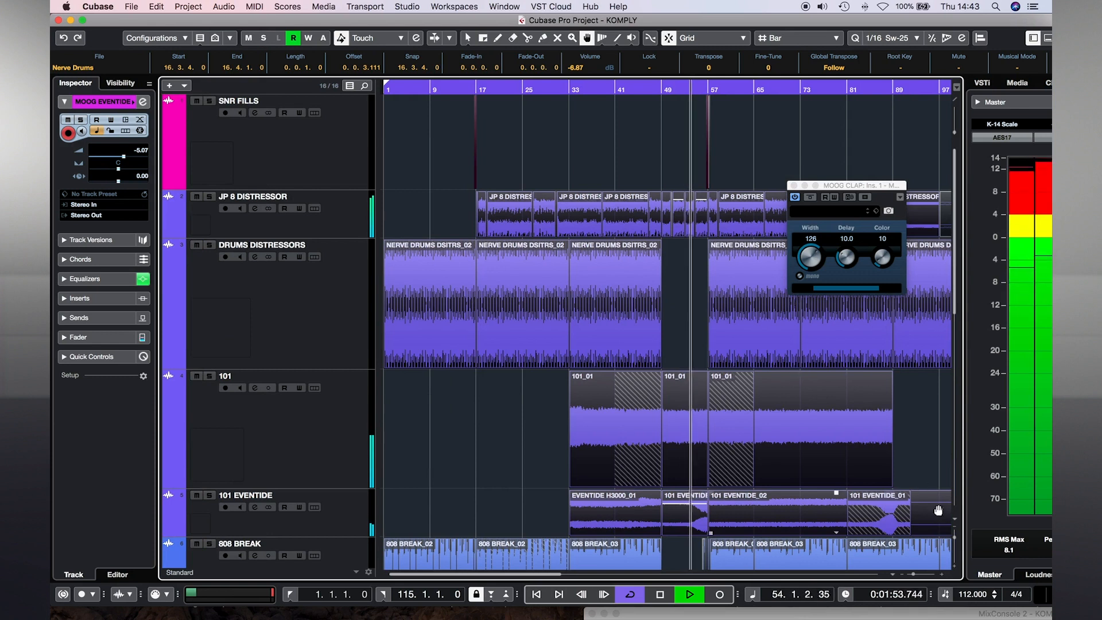
pyautogui.moveTo(955, 542); pyautogui.dragTo(957, 520)
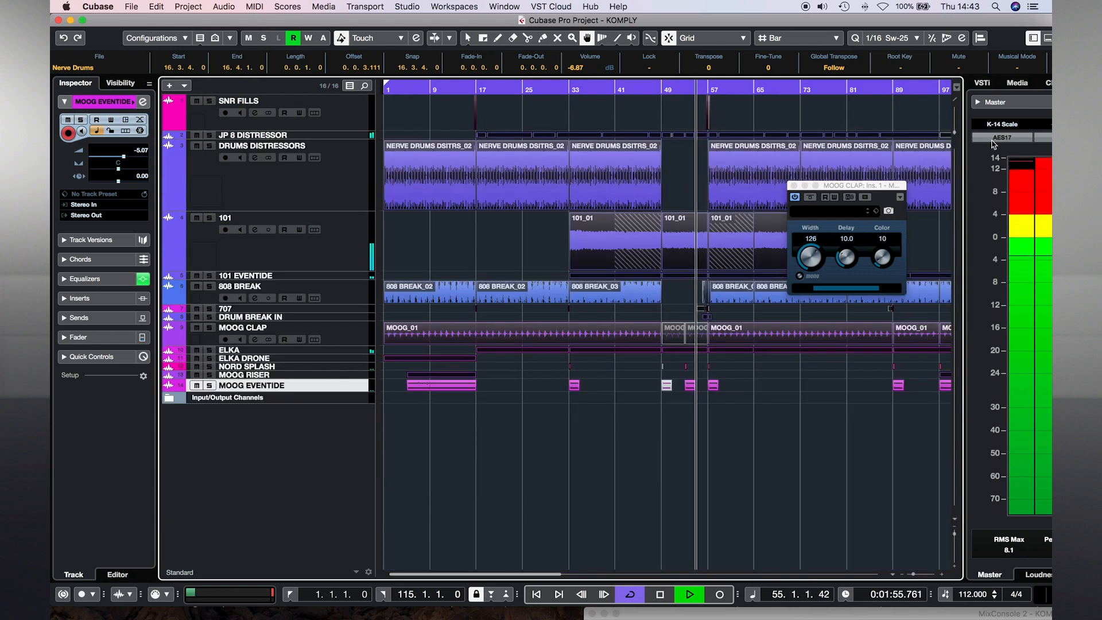
pyautogui.moveTo(955, 22); pyautogui.dragTo(943, 22)
pyautogui.click(1049, 39)
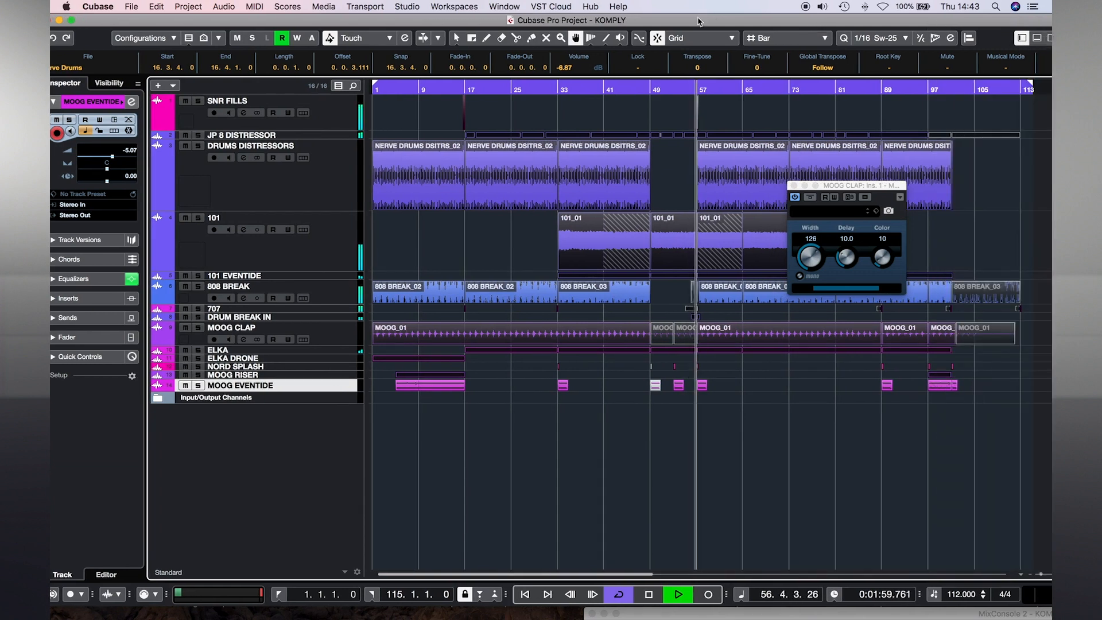
pyautogui.moveTo(699, 22); pyautogui.dragTo(715, 22)
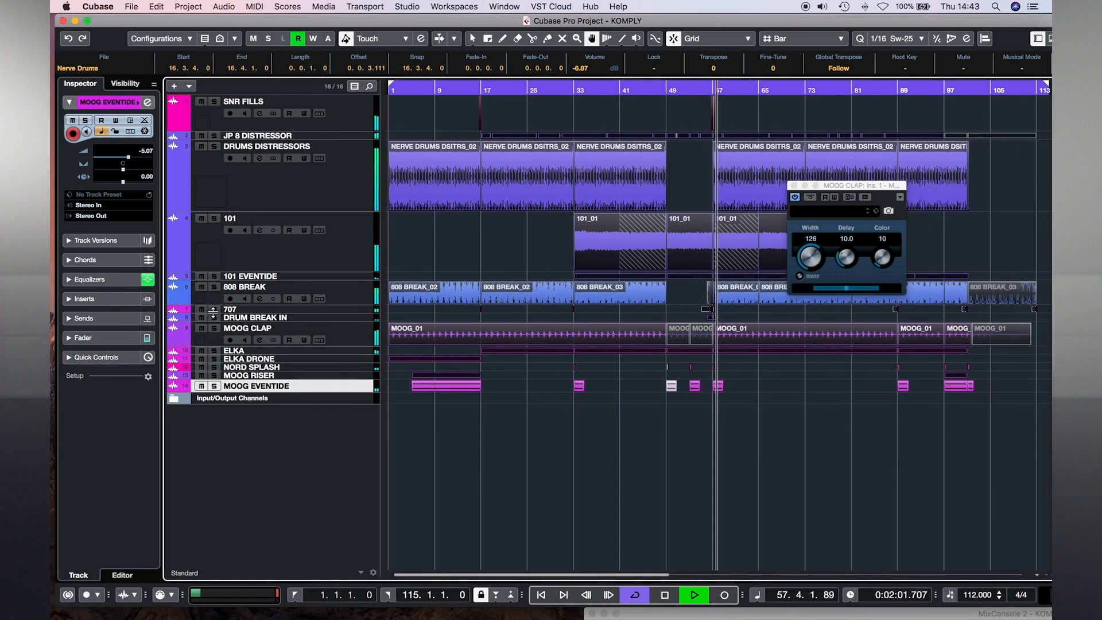
# Solo 707, DRUM BREAK IN, SNR FILLS and the Moog tracks and audition the fills from about bar 55, with no clip selected.
pyautogui.click(214, 317)
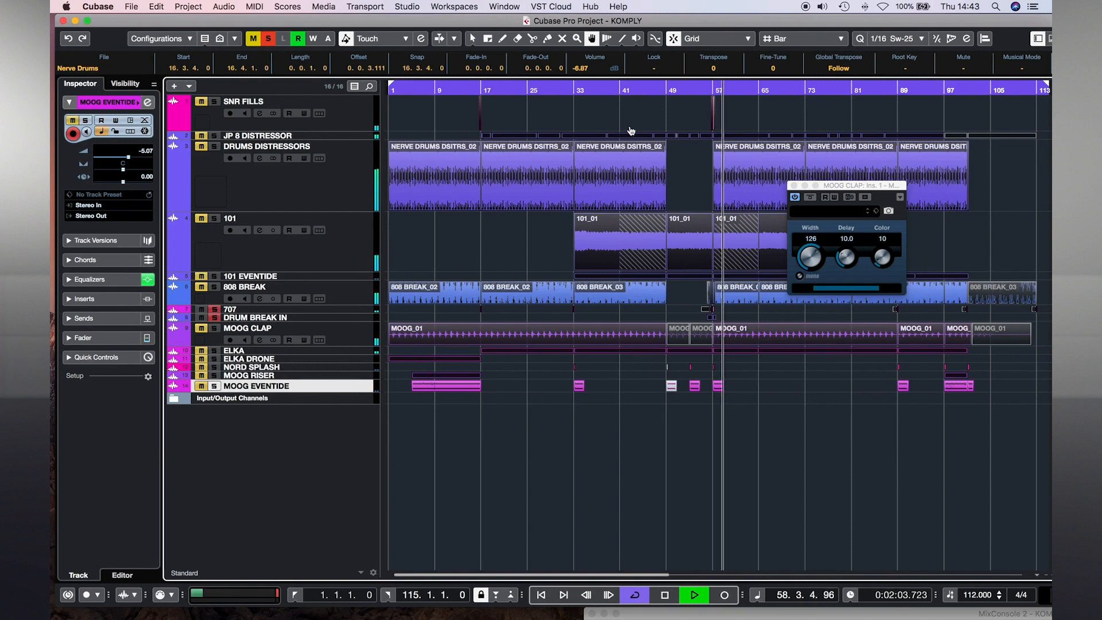
pyautogui.click(701, 89)
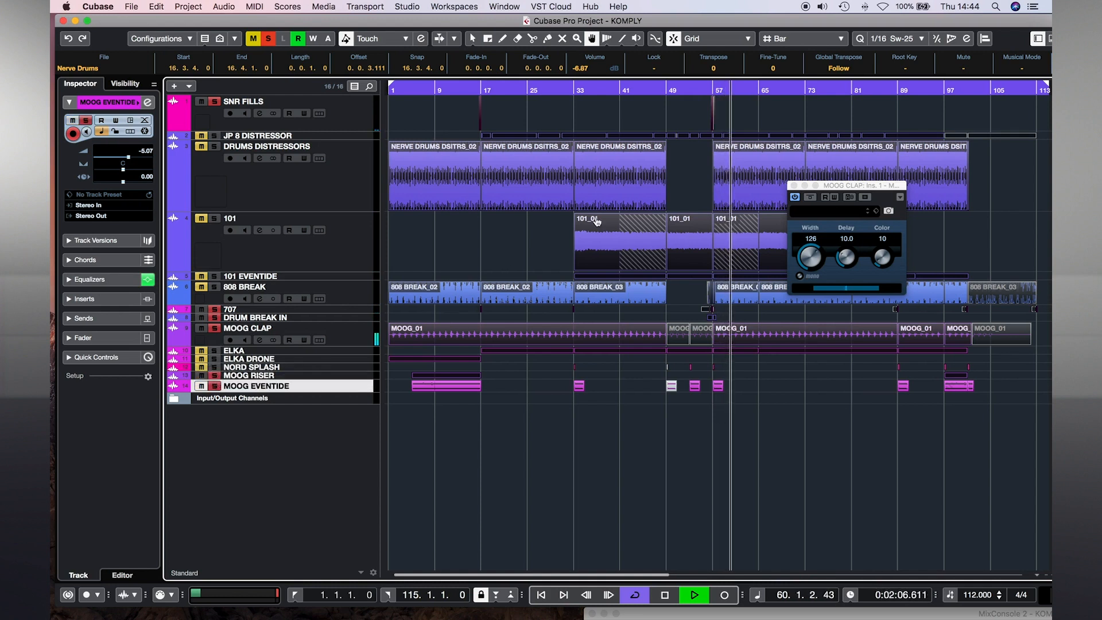
pyautogui.click(722, 120)
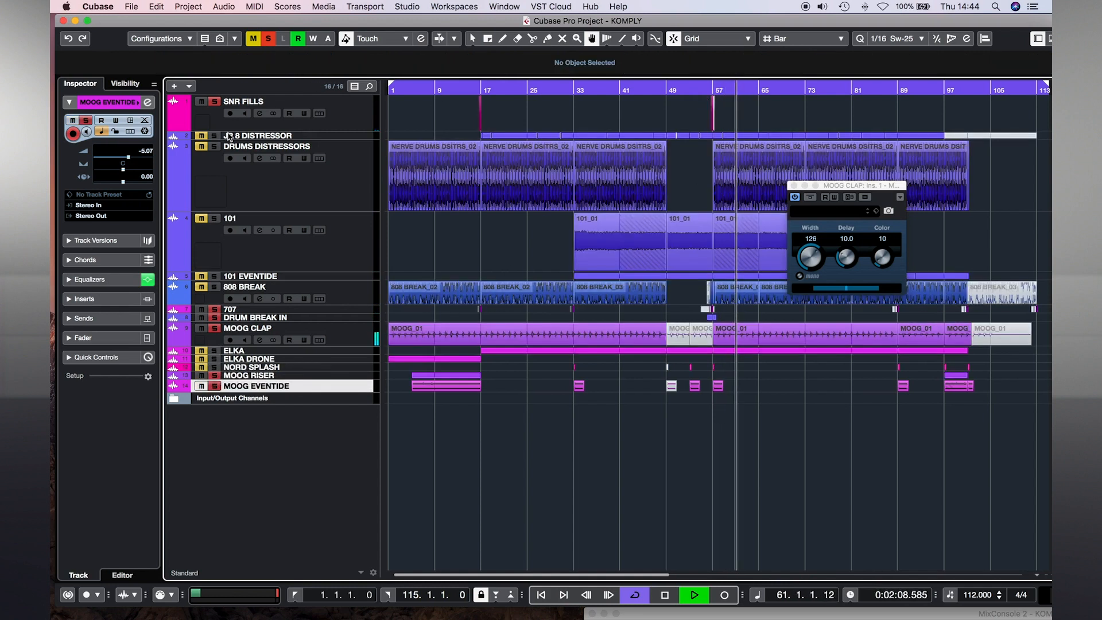
pyautogui.click(710, 103)
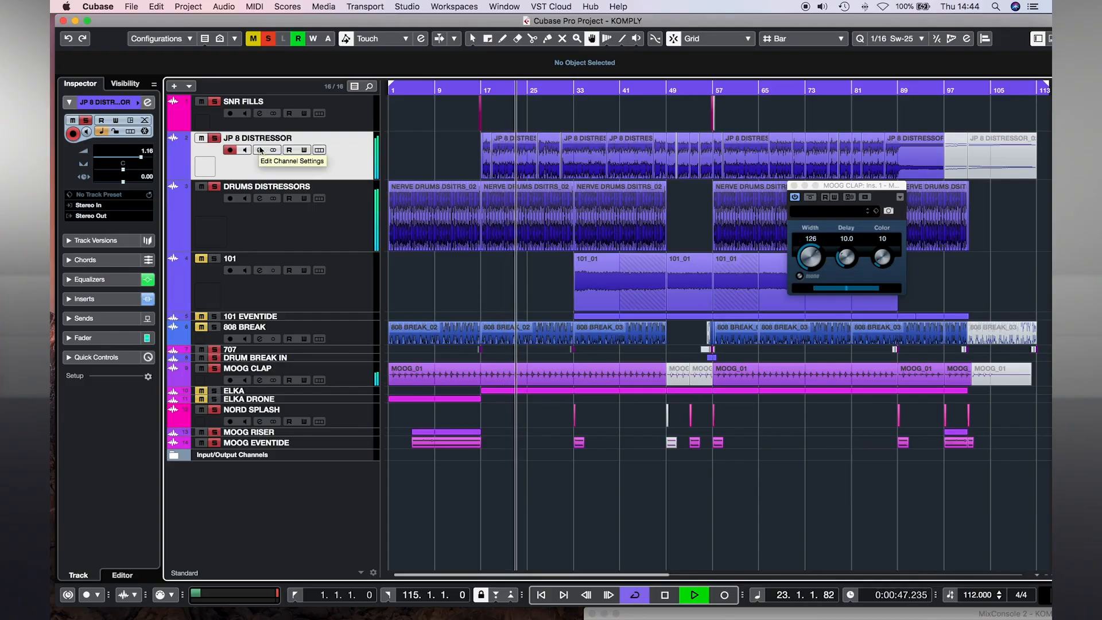
# Clear the existing solos, solo only JP 8 DISTRESSOR and bring its channel settings fully into view.
pyautogui.click(267, 40)
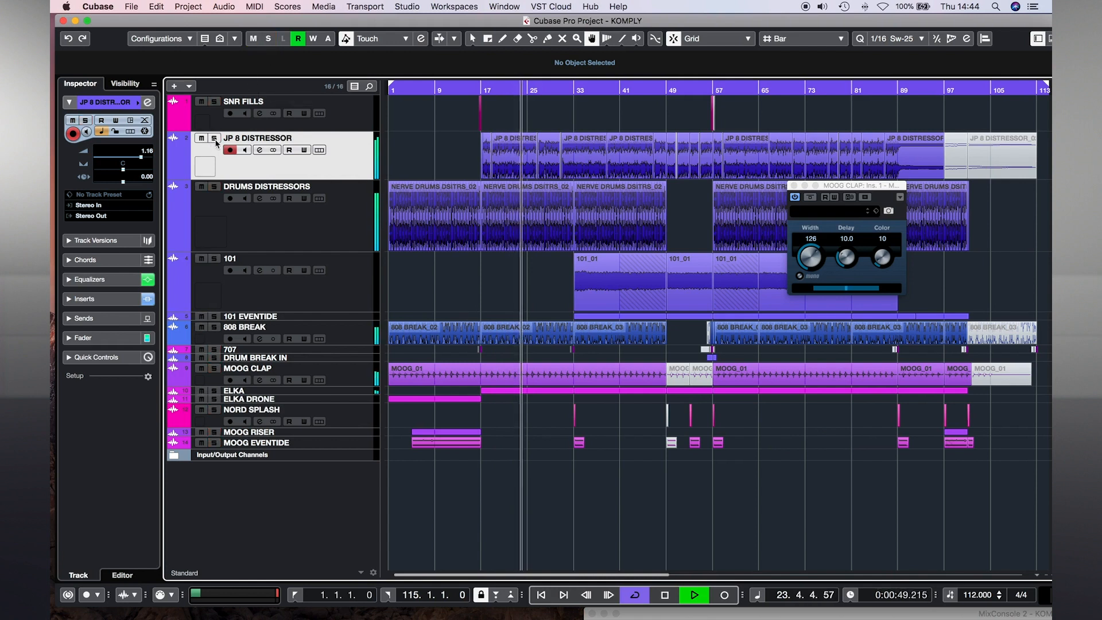
pyautogui.click(214, 140)
pyautogui.click(259, 150)
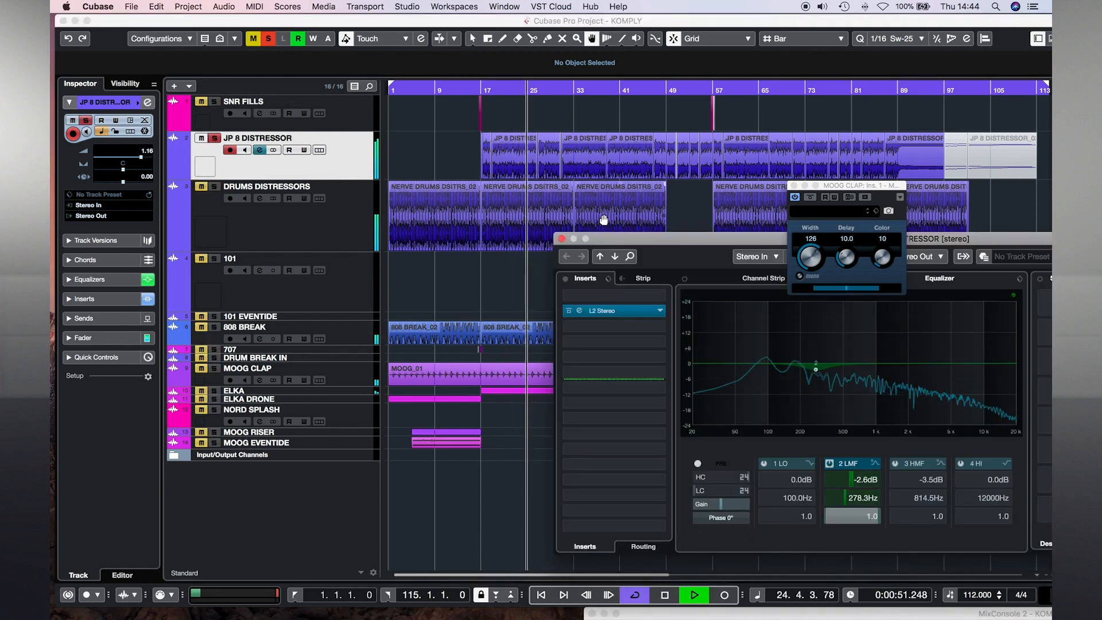
pyautogui.moveTo(476, 228); pyautogui.dragTo(414, 218)
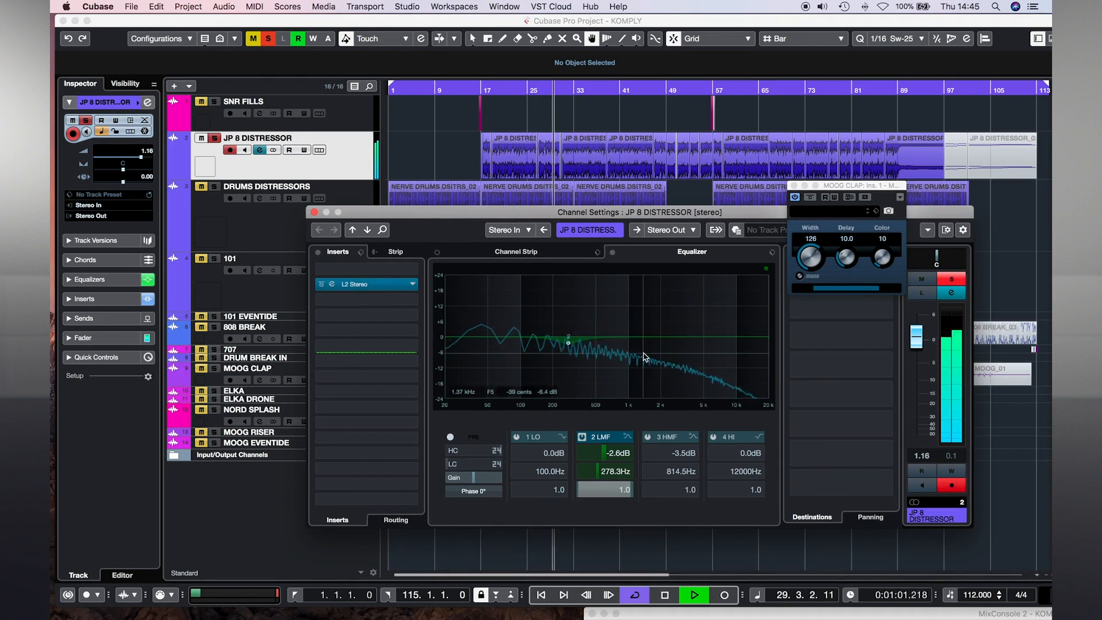
# Close the MOOG CLAP MonoToStereo plug-in, examine JP 8 DISTRESSOR's equalizer and L2 Stereo insert slot, and close its channel settings.
pyautogui.click(794, 186)
pyautogui.moveTo(591, 214); pyautogui.dragTo(653, 215)
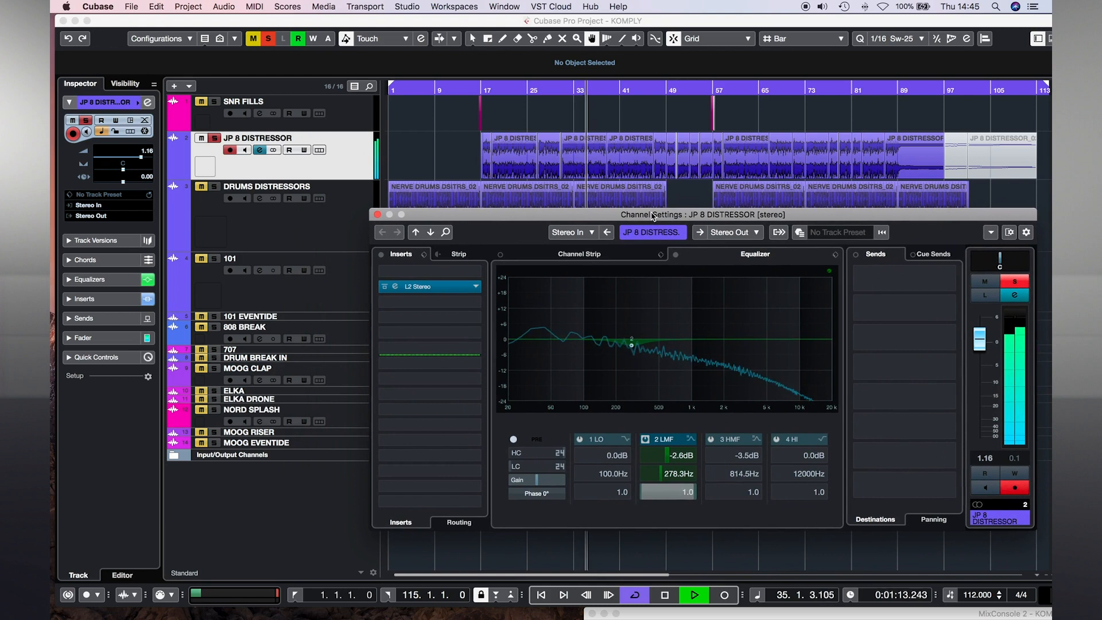
pyautogui.click(377, 215)
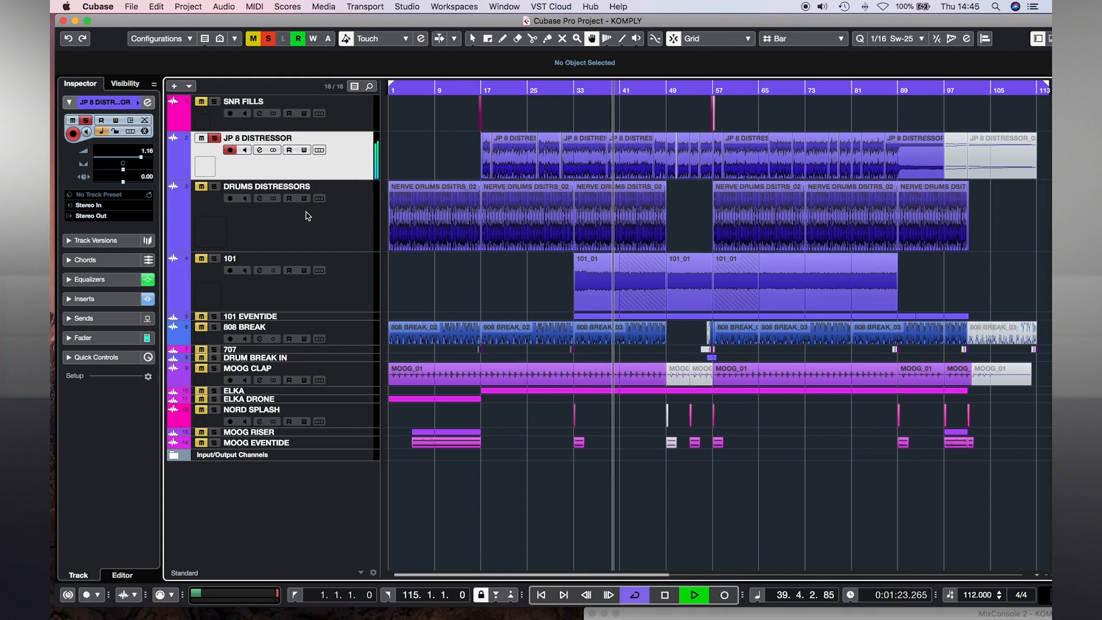
# Add DRUMS DISTRESSORS, 808 BREAK, 707, MOOG RISER and MOOG EVENTIDE to the solo, with playback from about bar 29.
pyautogui.click(215, 188)
pyautogui.click(551, 89)
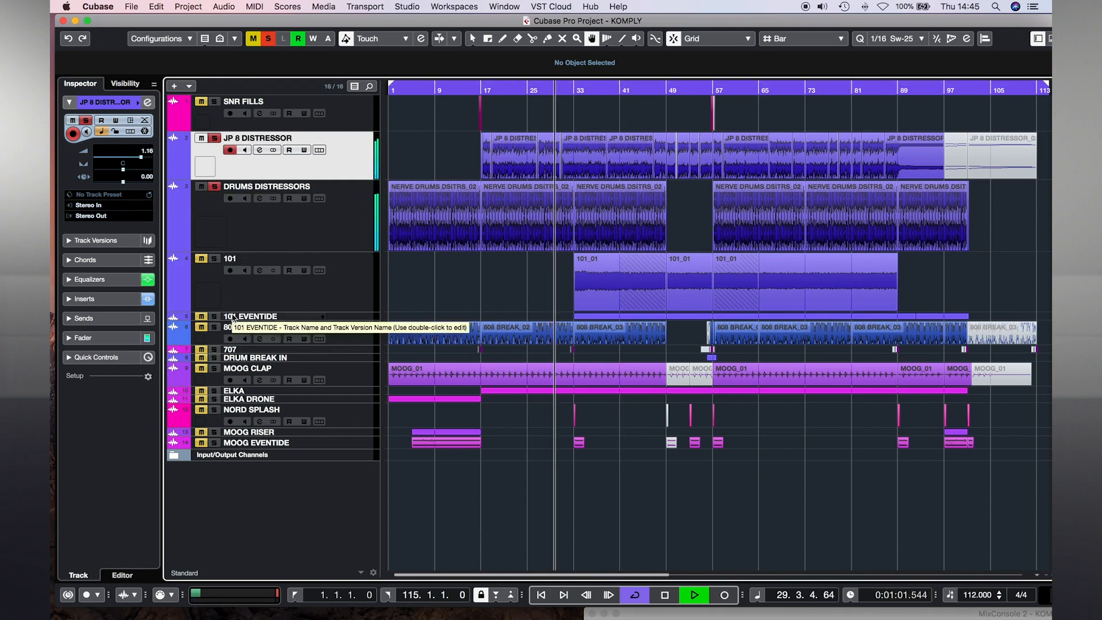
pyautogui.click(211, 328)
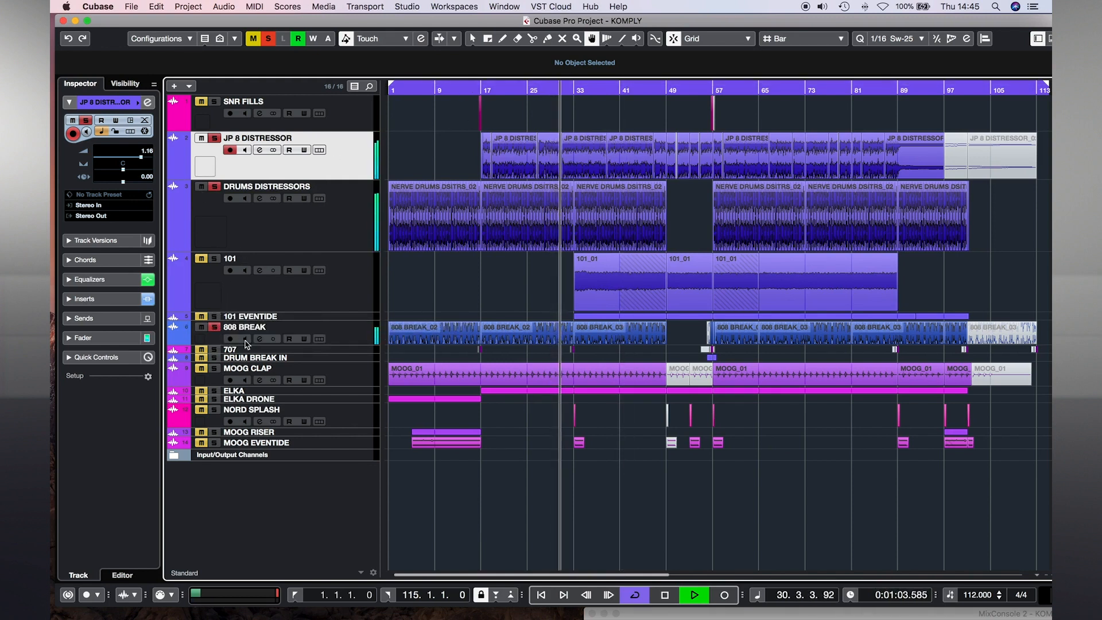
pyautogui.click(214, 349)
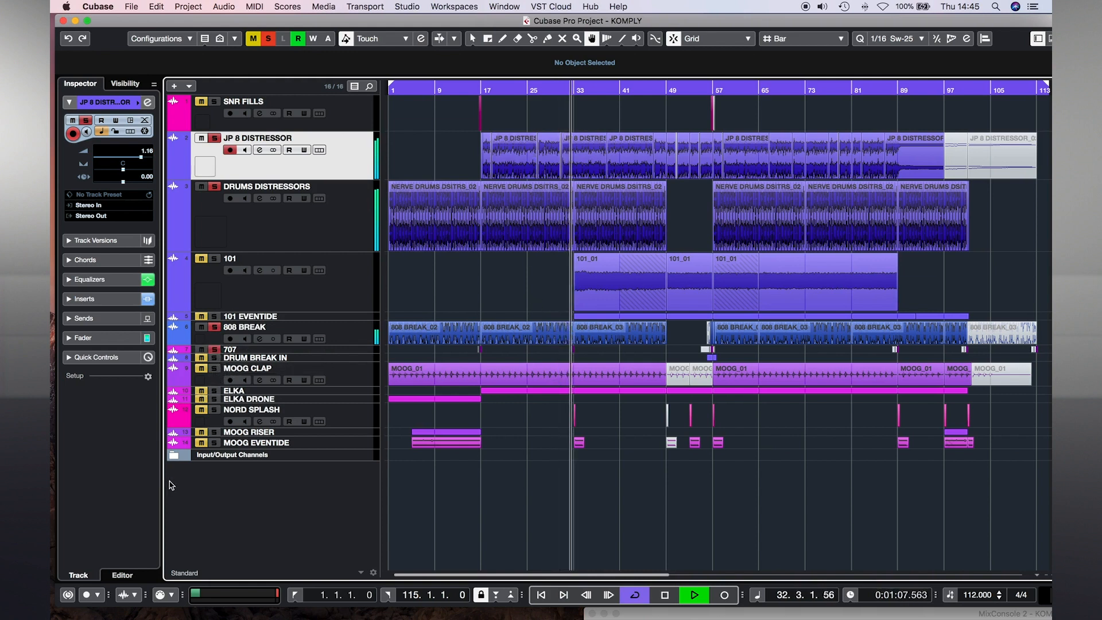
pyautogui.click(216, 432)
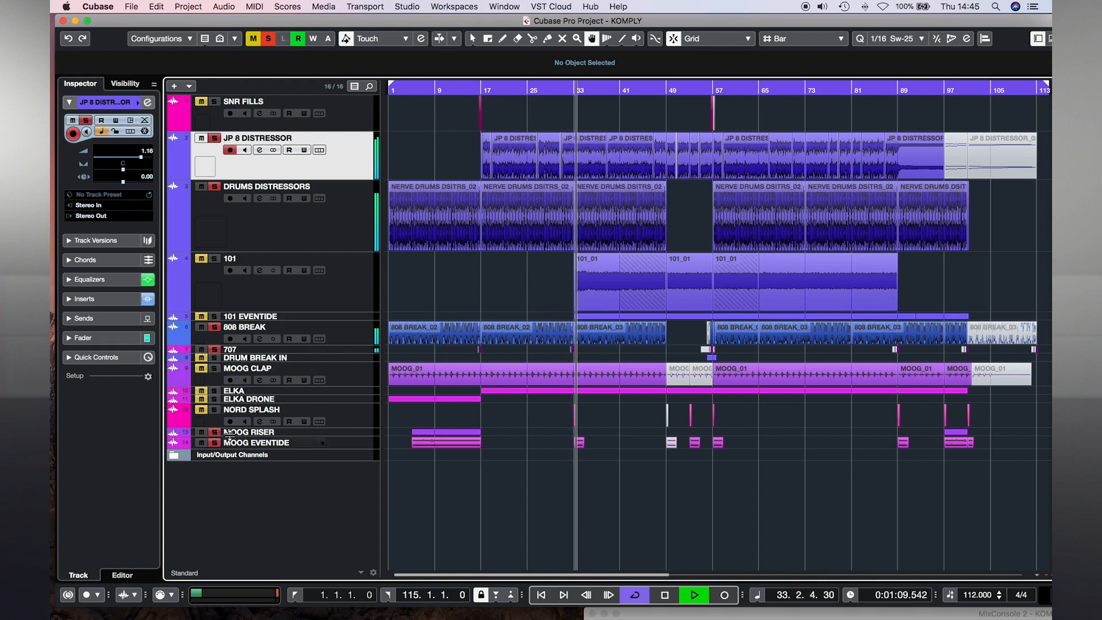
# Examine the low-band equalizer cut in MOOG EVENTIDE's channel settings and close them.
pyautogui.click(364, 444)
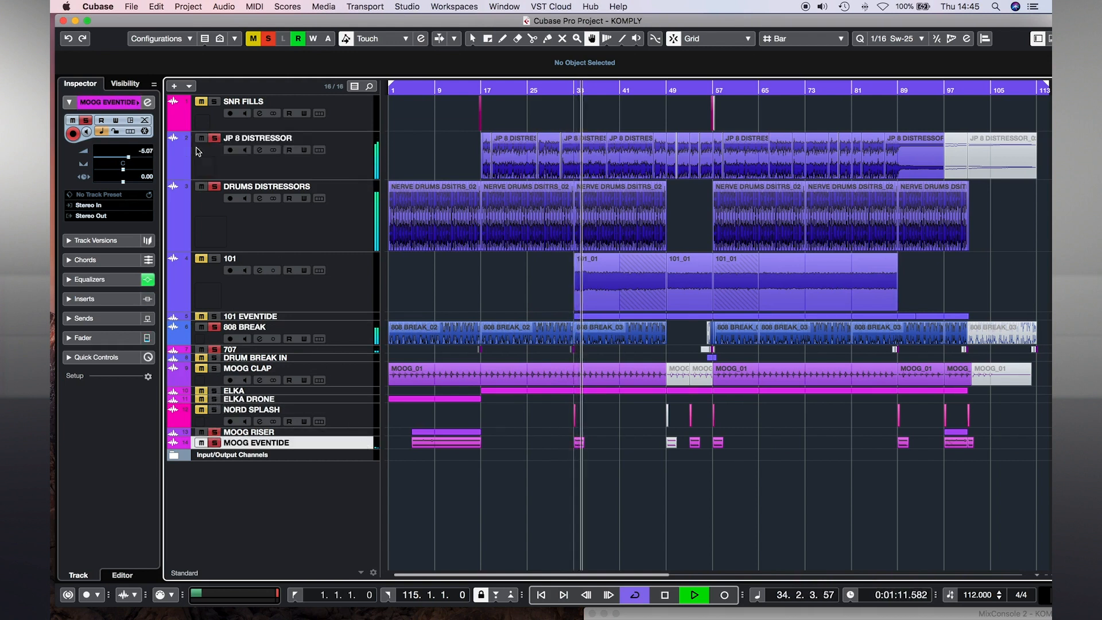
pyautogui.click(148, 104)
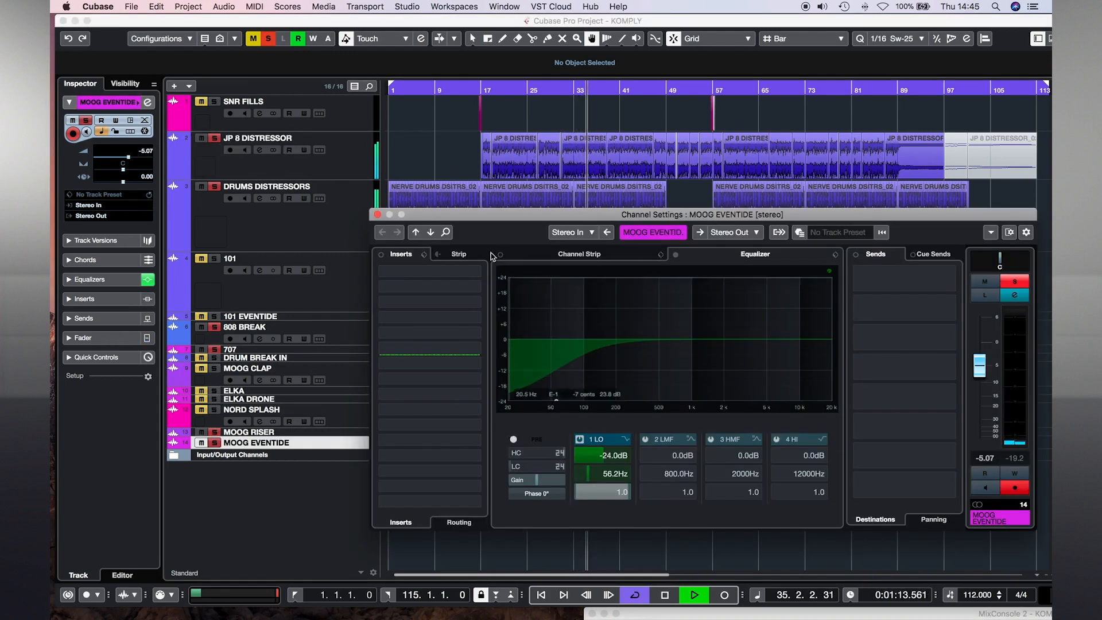
pyautogui.moveTo(484, 217); pyautogui.dragTo(566, 215)
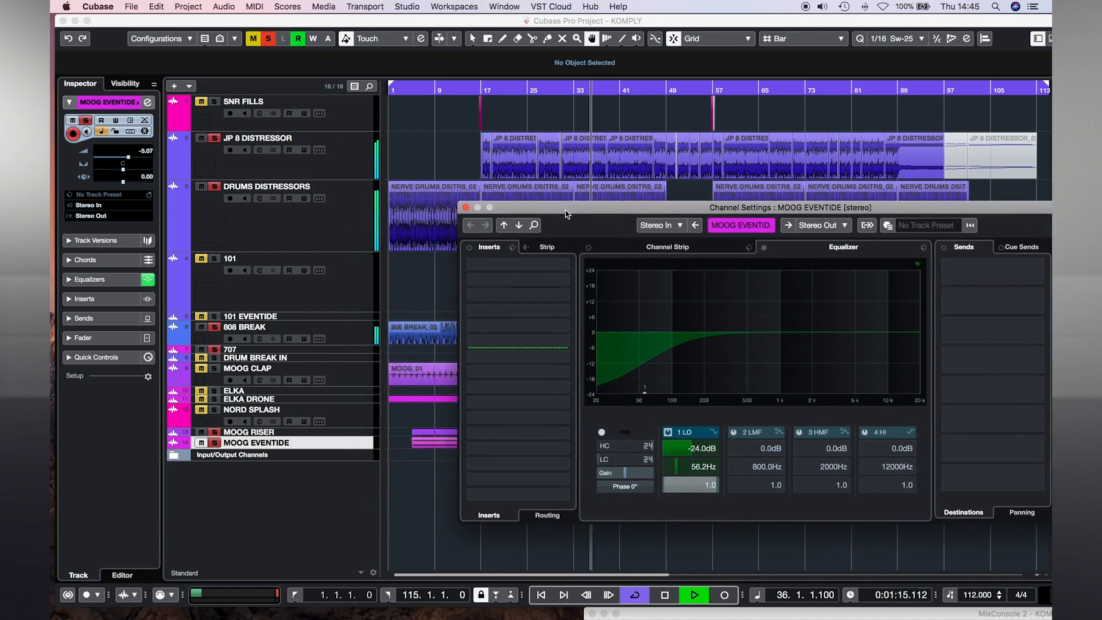
pyautogui.click(465, 207)
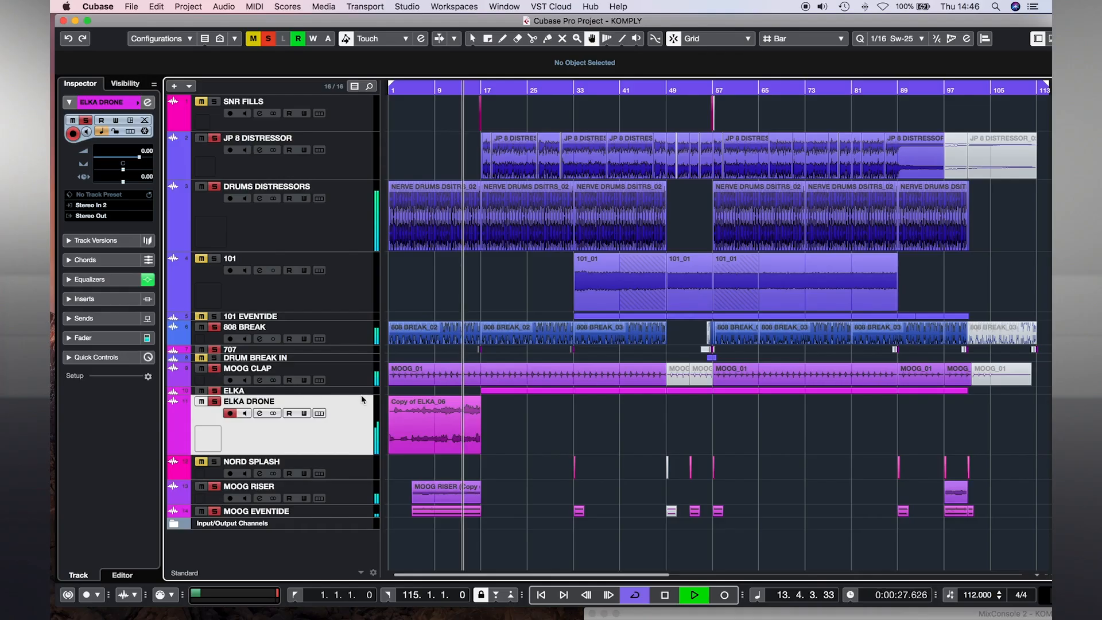
# Enlarge the ELKA track and audition the soloed ELKA and ELKA DRONE parts from about bars 8 and 17.
pyautogui.hotkey('ctrl', 'z')
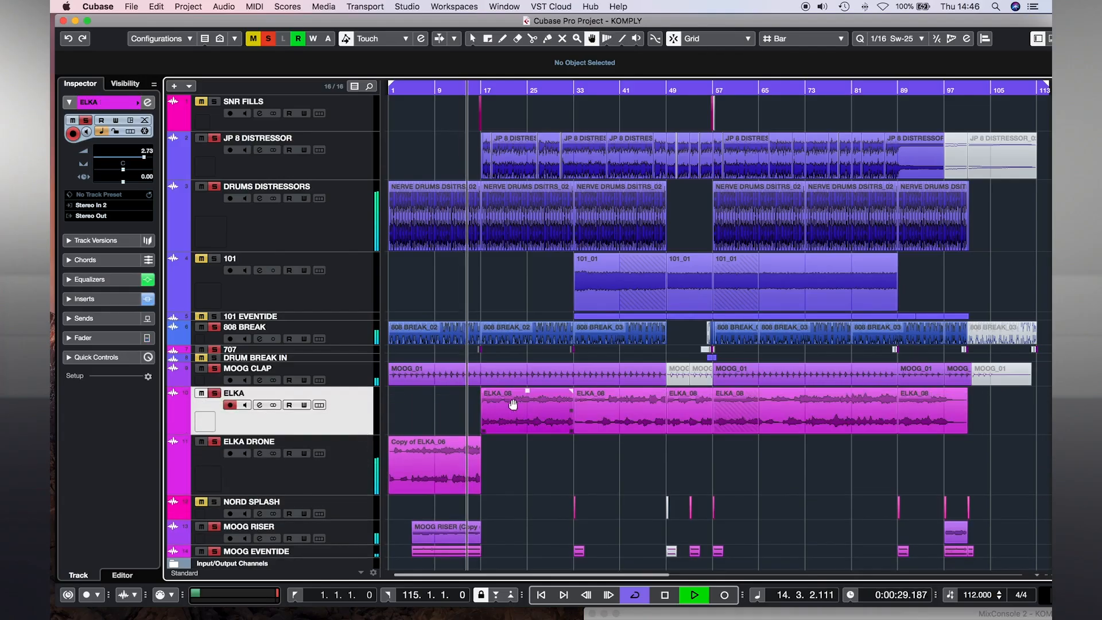
pyautogui.click(428, 91)
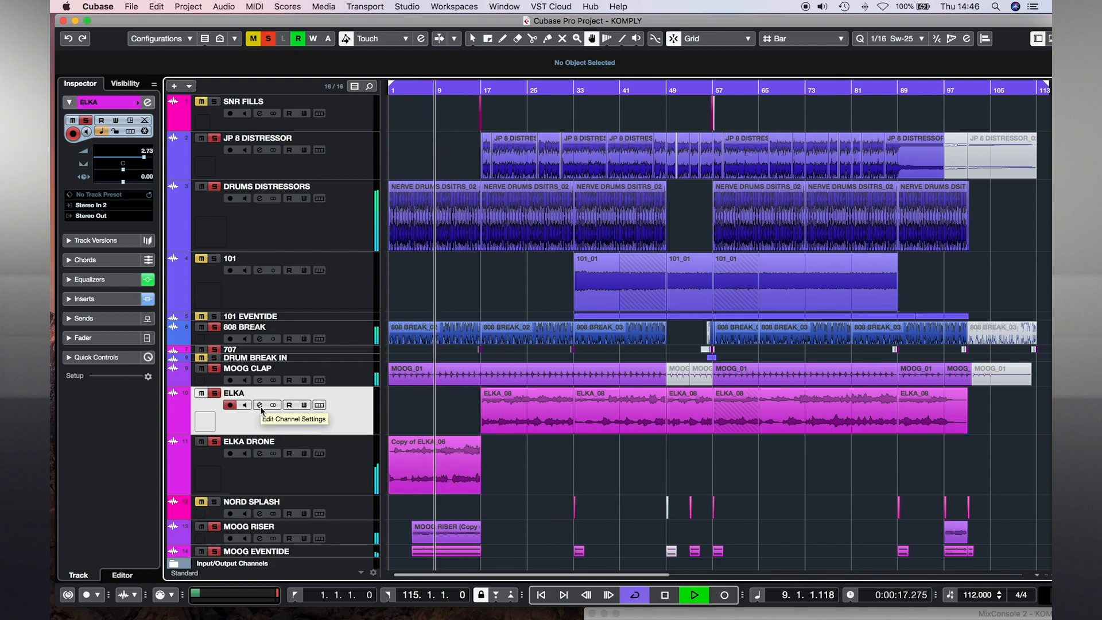
pyautogui.click(486, 86)
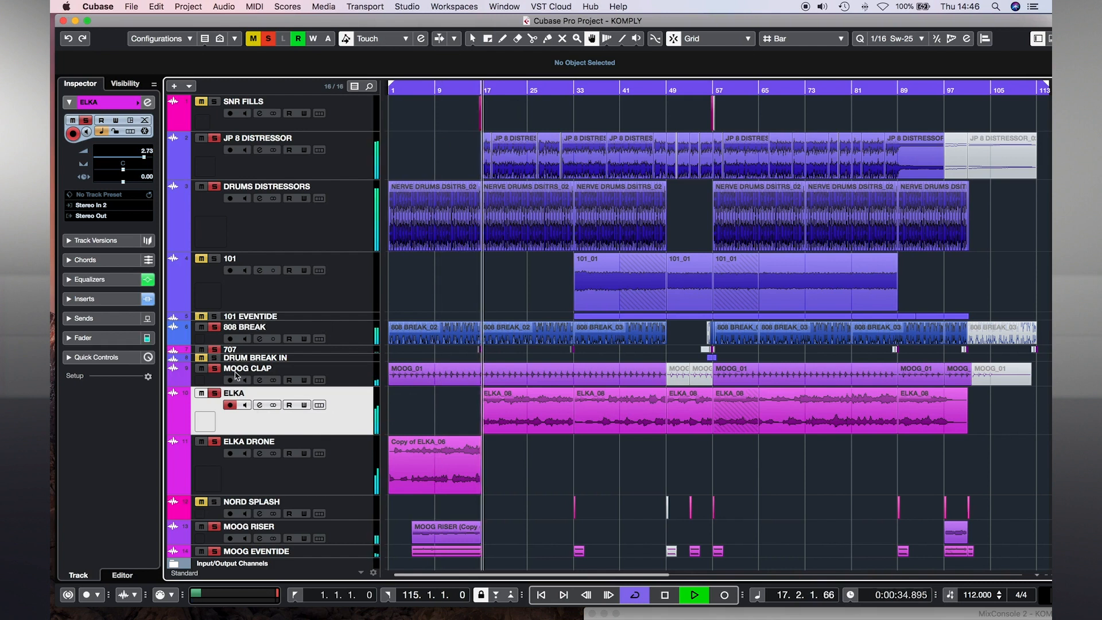
# Return playback to the project start, clear the existing solos and solo only ELKA DRONE.
pyautogui.press('Home')
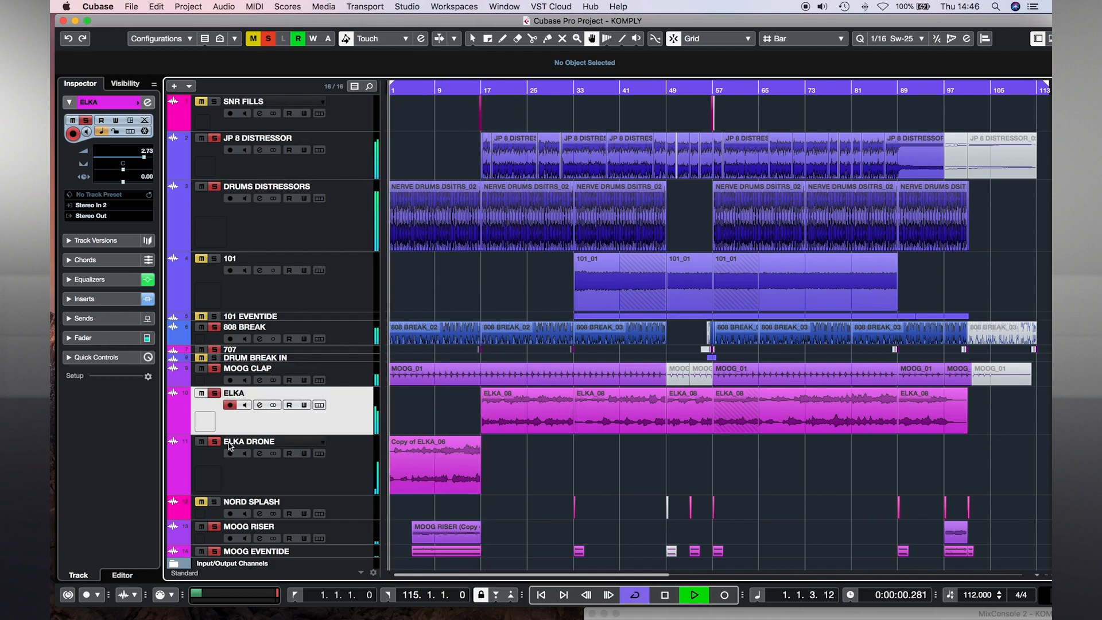
pyautogui.click(215, 394)
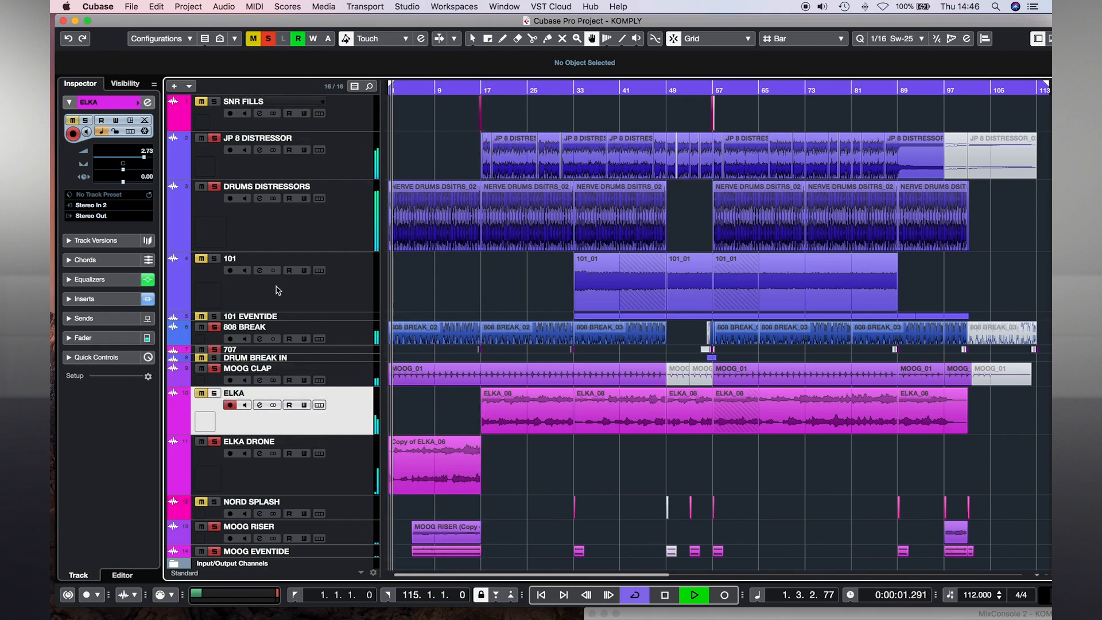
pyautogui.click(267, 40)
pyautogui.click(214, 441)
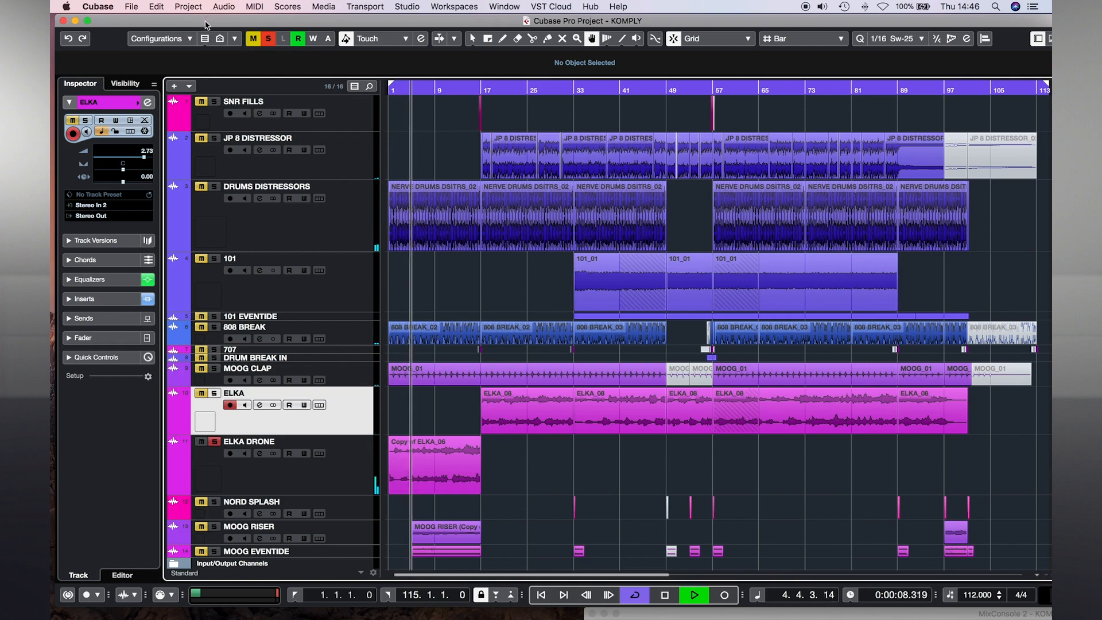
# Examine the low-band equalizer cut on ELKA DRONE and close its channel settings.
pyautogui.moveTo(205, 23); pyautogui.dragTo(200, 23)
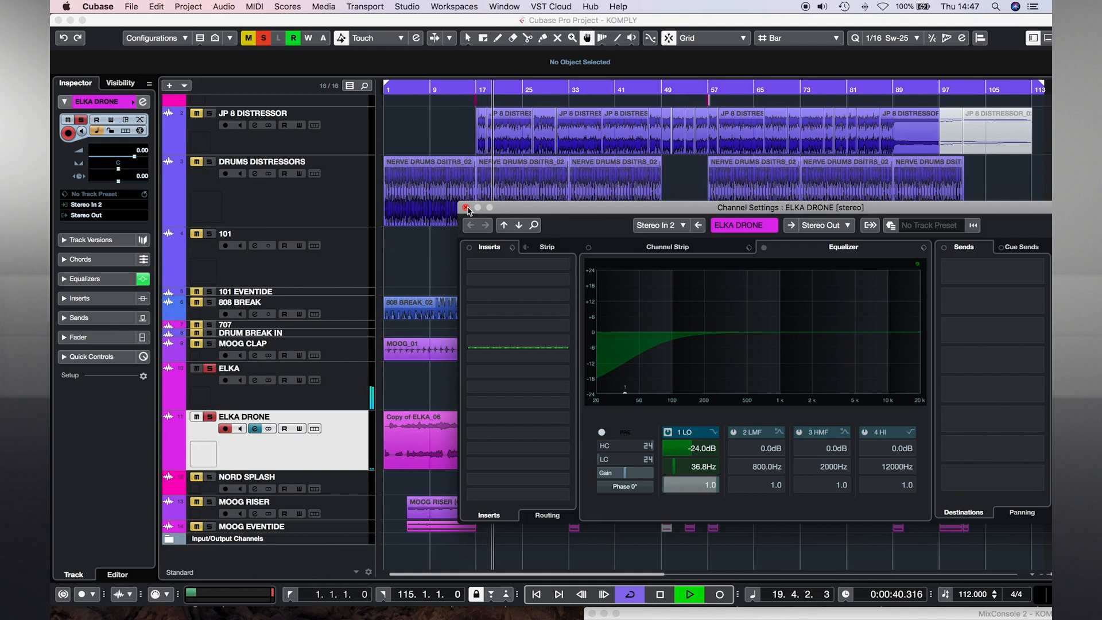
pyautogui.click(467, 209)
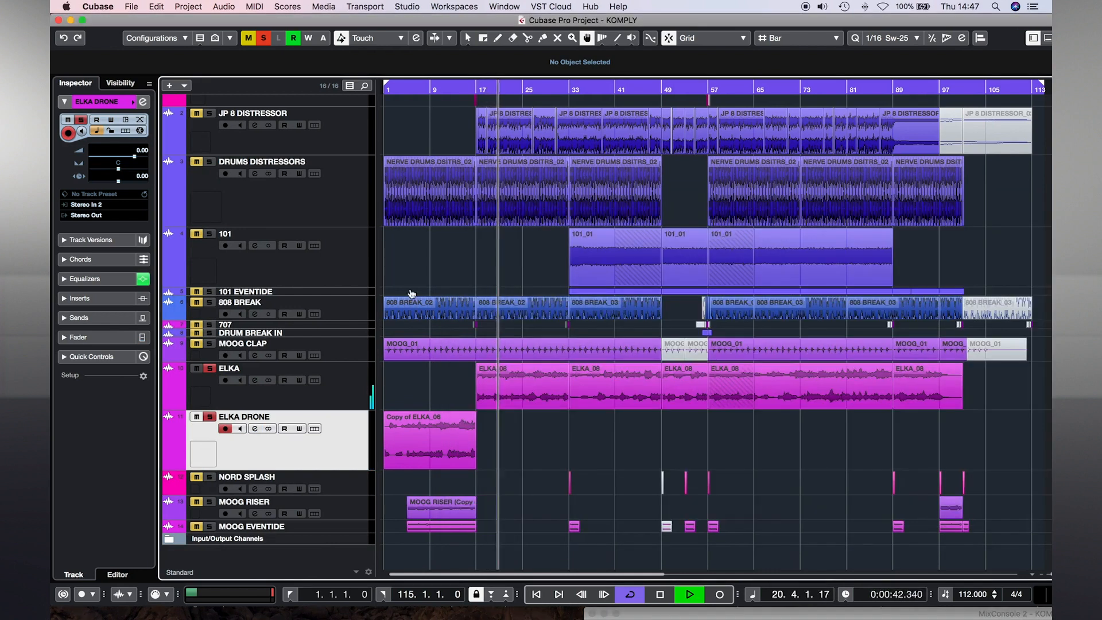
# Examine ELKA's low-band equalizer cut plus its StereoEnhancer and LFOTool inserts, and close its channel settings.
pyautogui.click(304, 393)
pyautogui.click(254, 380)
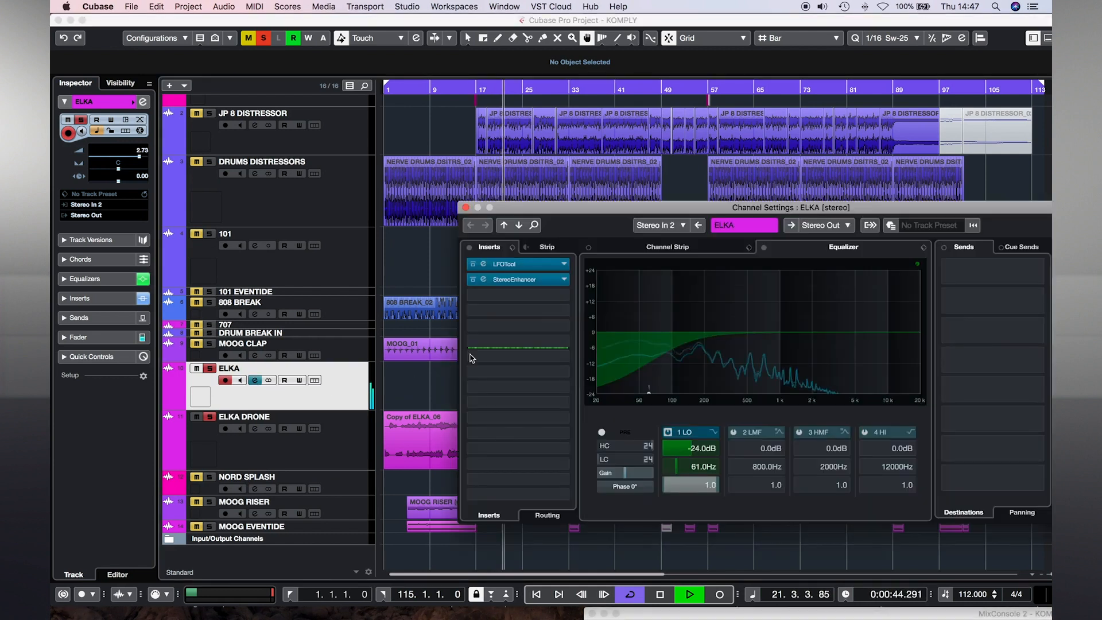
pyautogui.click(544, 280)
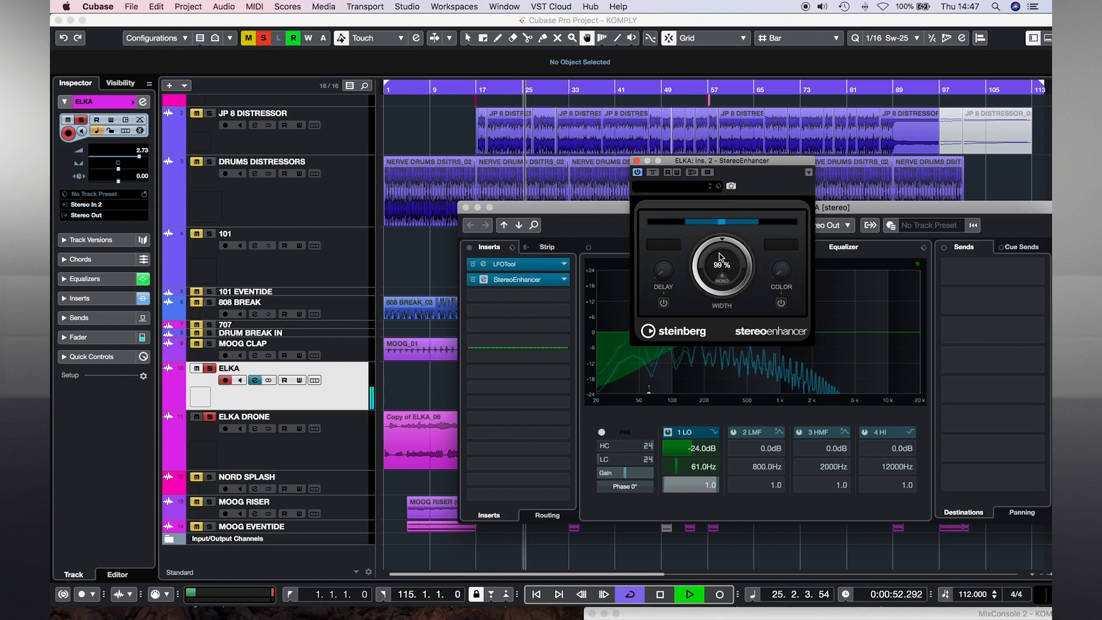
pyautogui.doubleClick(522, 265)
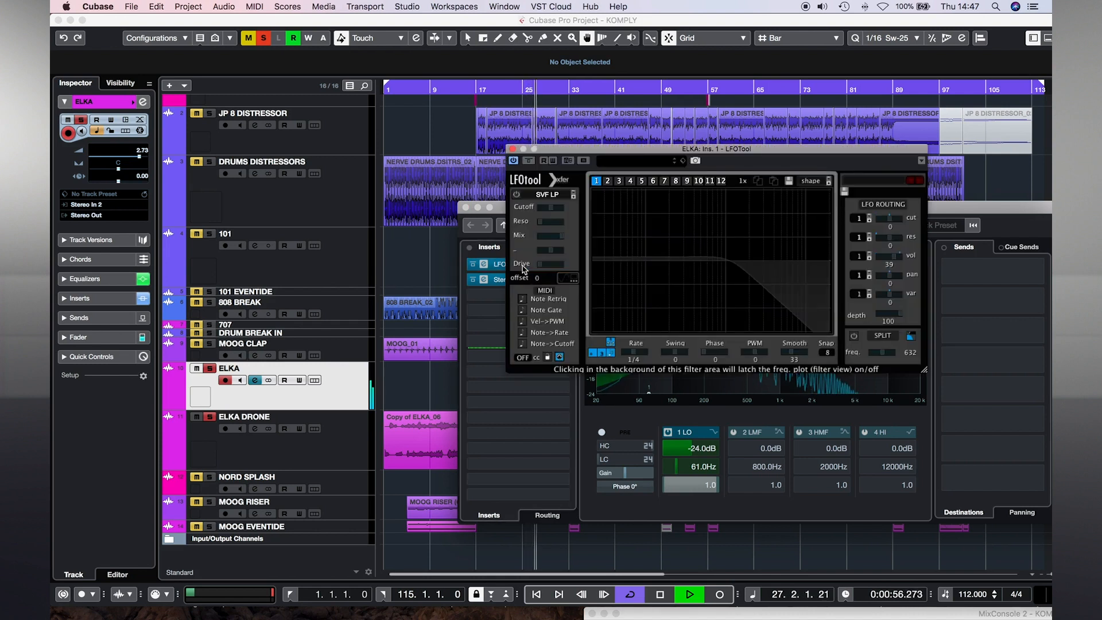
pyautogui.moveTo(672, 157); pyautogui.dragTo(800, 272)
pyautogui.click(635, 160)
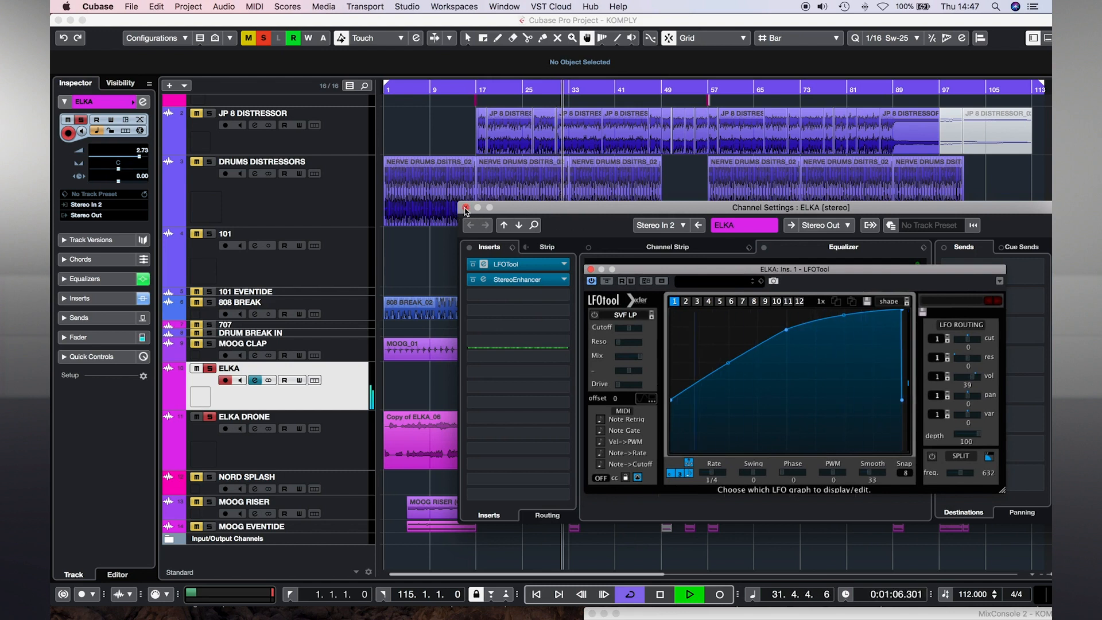
pyautogui.click(465, 208)
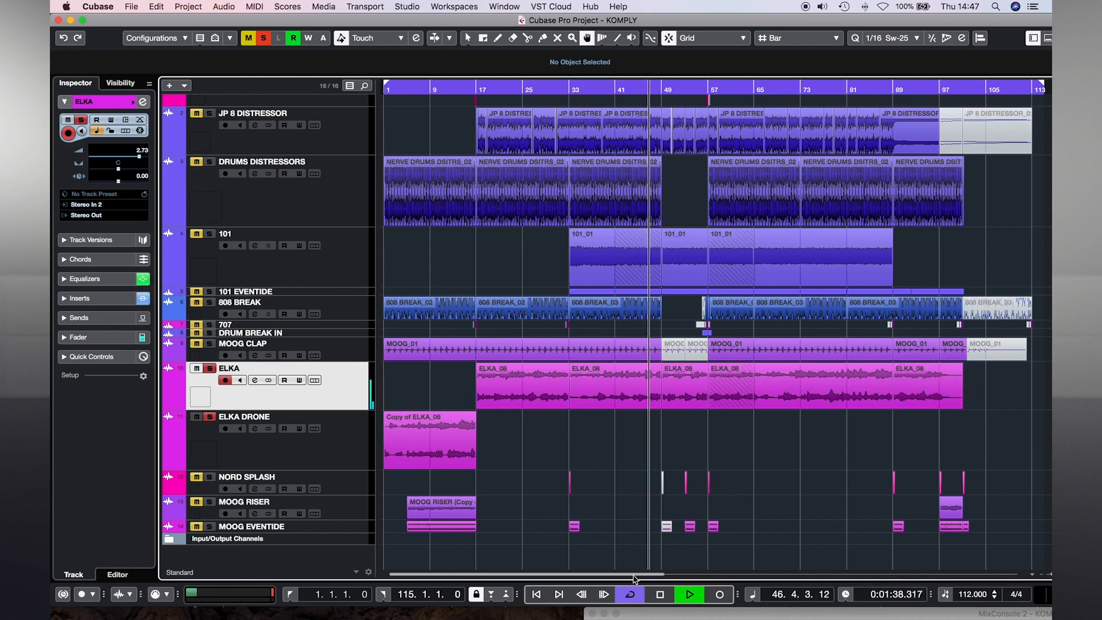
# Audition the soloed ELKA parts from about bars 60 and 72 and stop playback.
pyautogui.moveTo(634, 575); pyautogui.dragTo(664, 576)
pyautogui.click(646, 91)
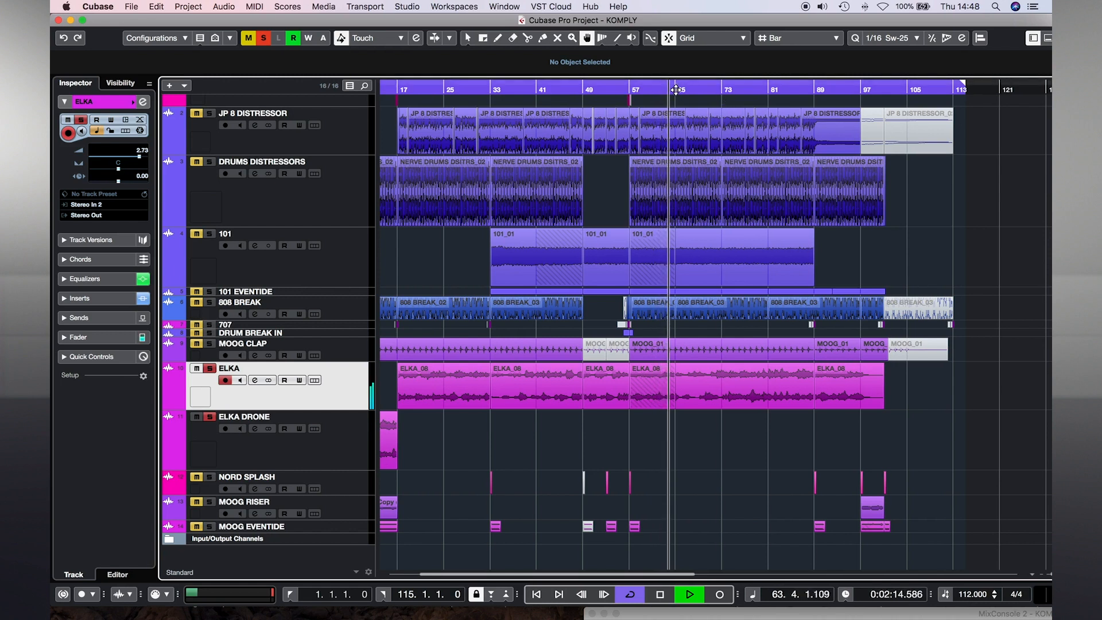
pyautogui.click(716, 90)
pyautogui.press('space')
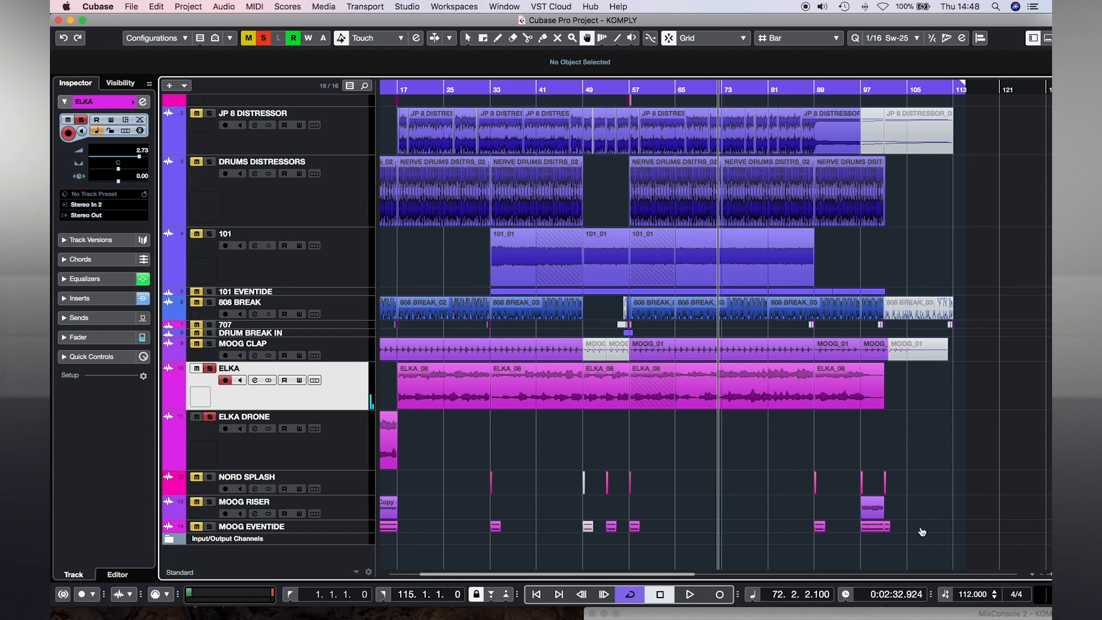
# Move the playback position to about bars 57, 24, 84 and 92 to go through the arrangement.
pyautogui.click(631, 90)
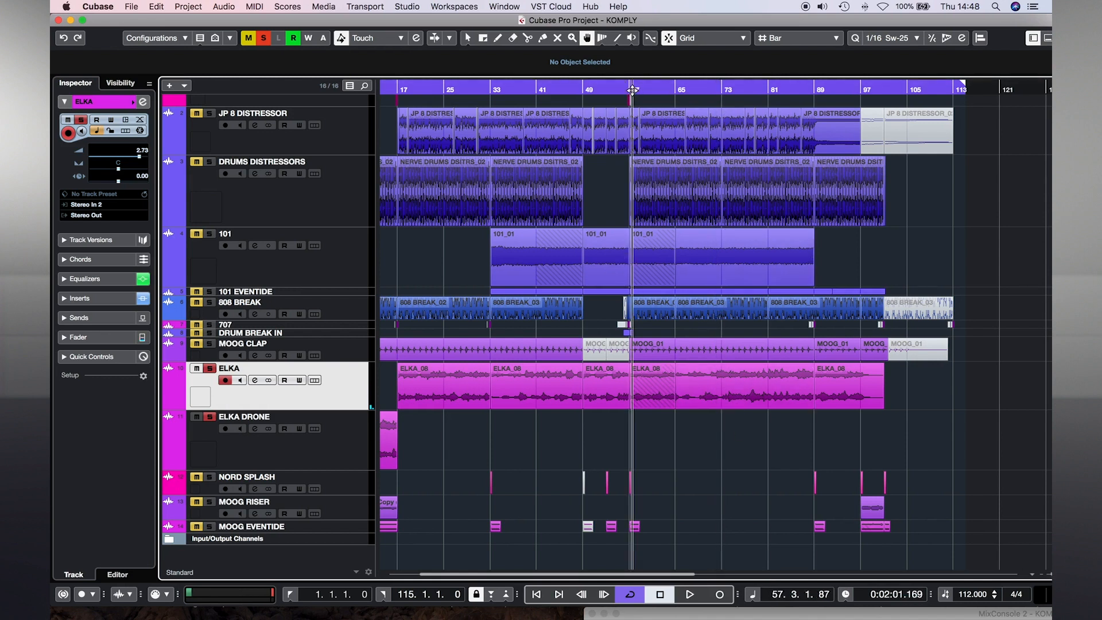
pyautogui.click(440, 91)
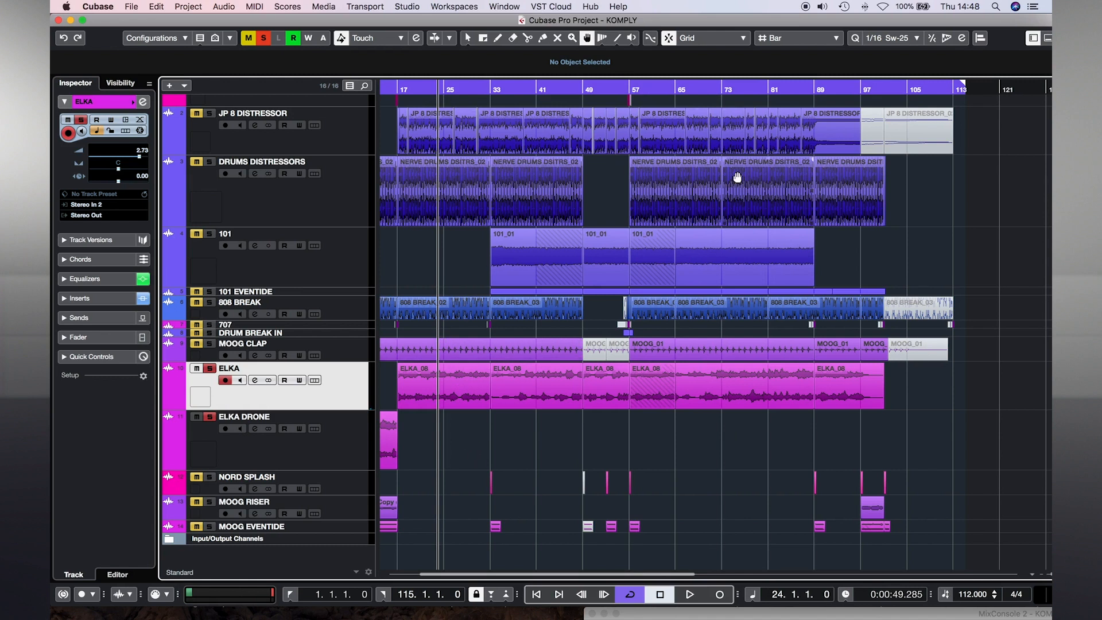
pyautogui.click(786, 90)
pyautogui.scroll(5, 785, 236)
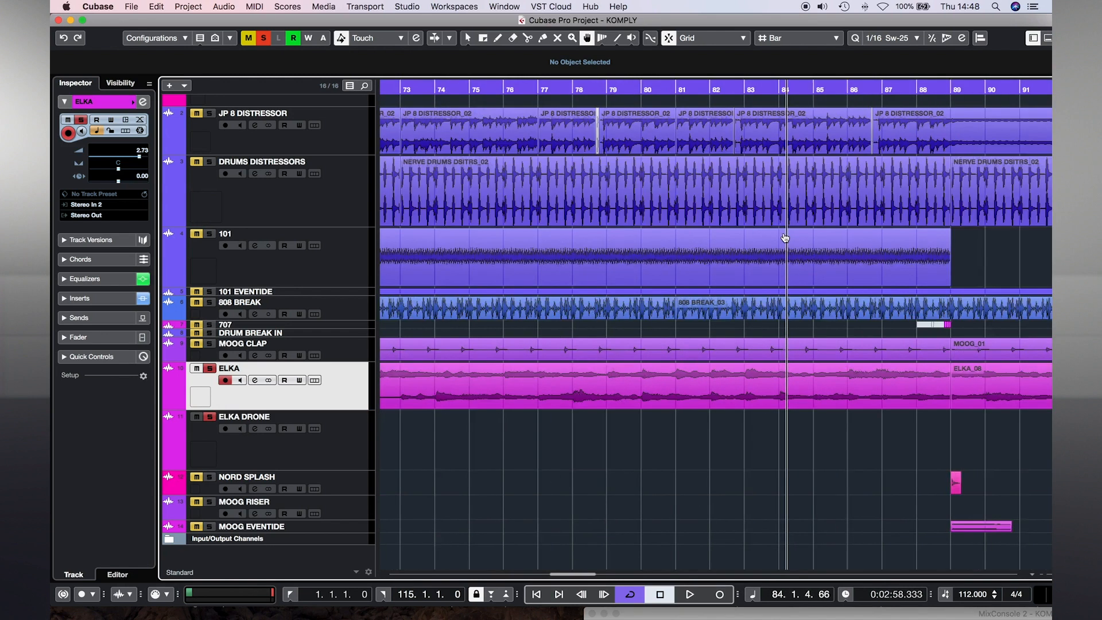
pyautogui.scroll(-6, 785, 218)
pyautogui.press('space')
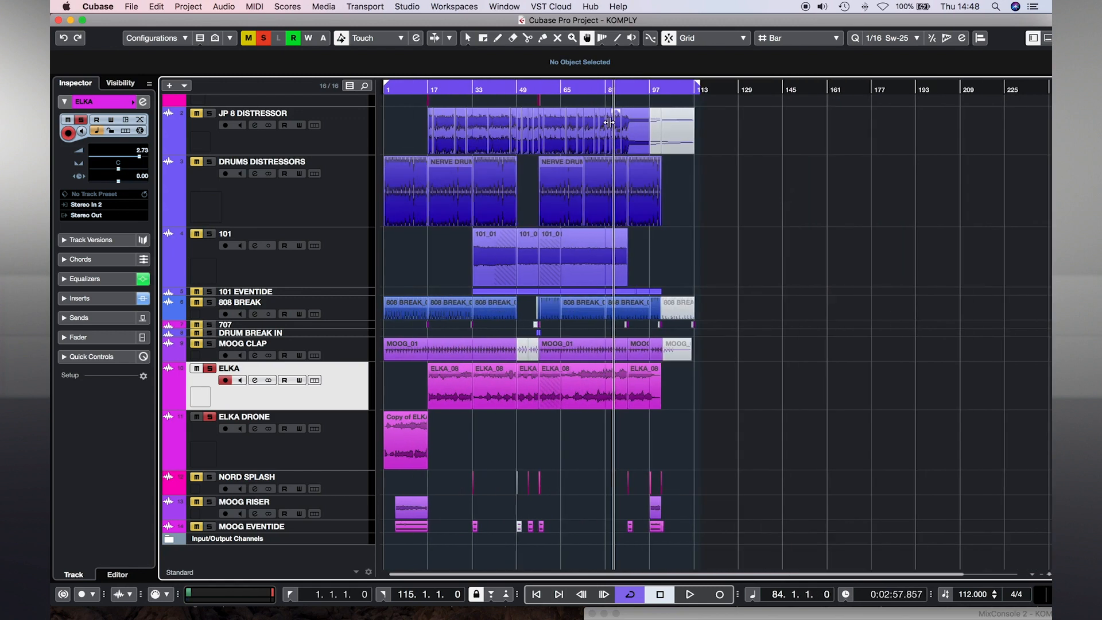
pyautogui.click(636, 92)
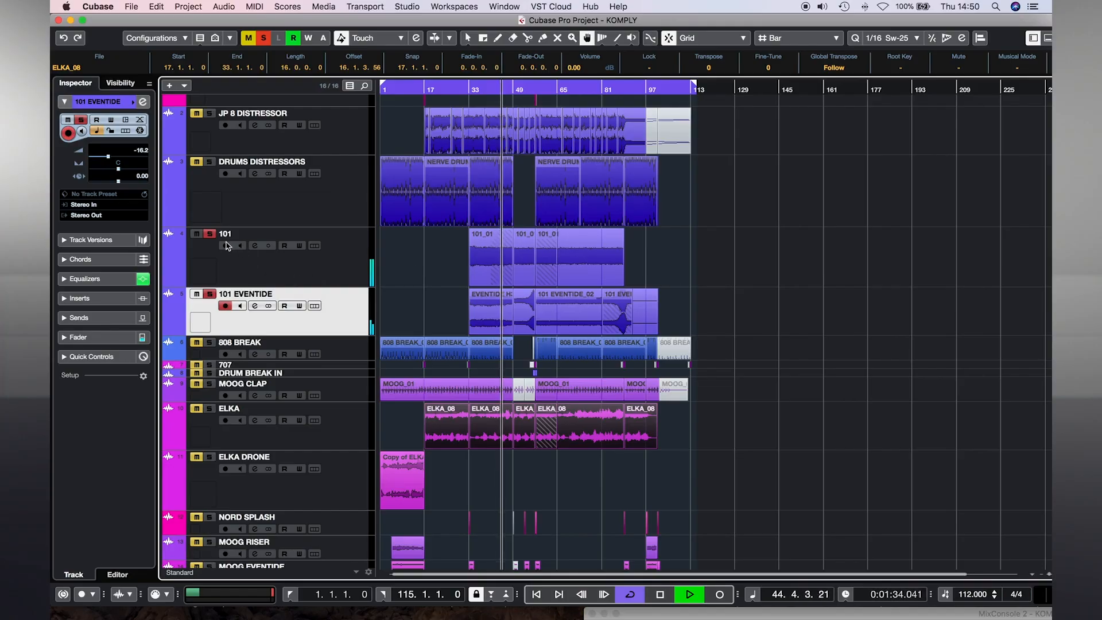
# Examine the low-band equalizer cut on 101 EVENTIDE, close its channel settings and take 101 out of solo.
pyautogui.click(254, 305)
pyautogui.moveTo(707, 213); pyautogui.dragTo(586, 216)
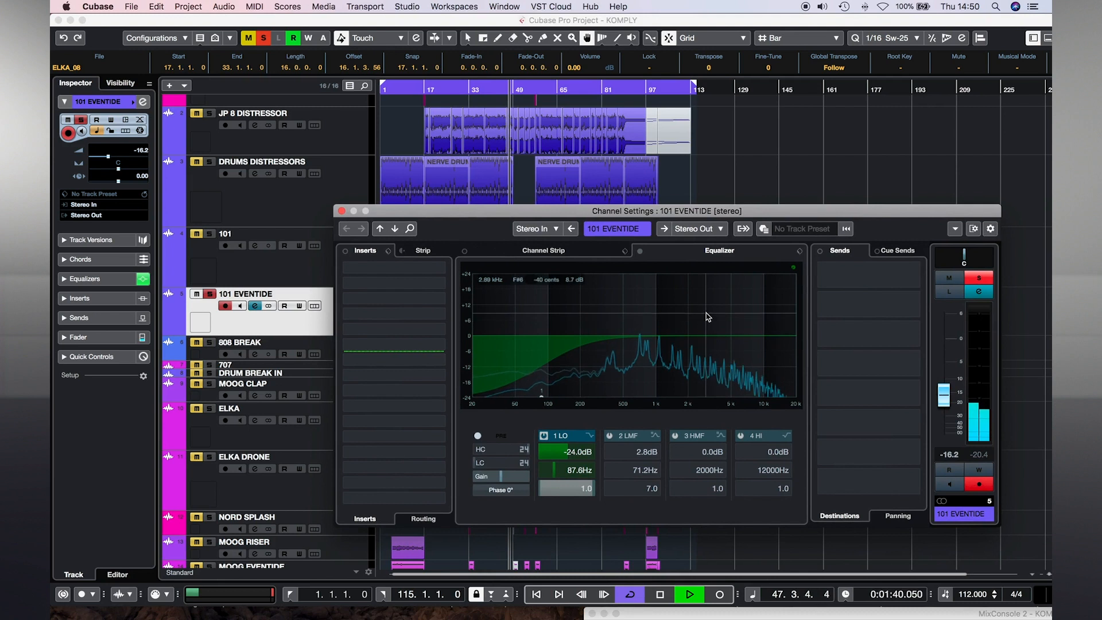
pyautogui.click(341, 212)
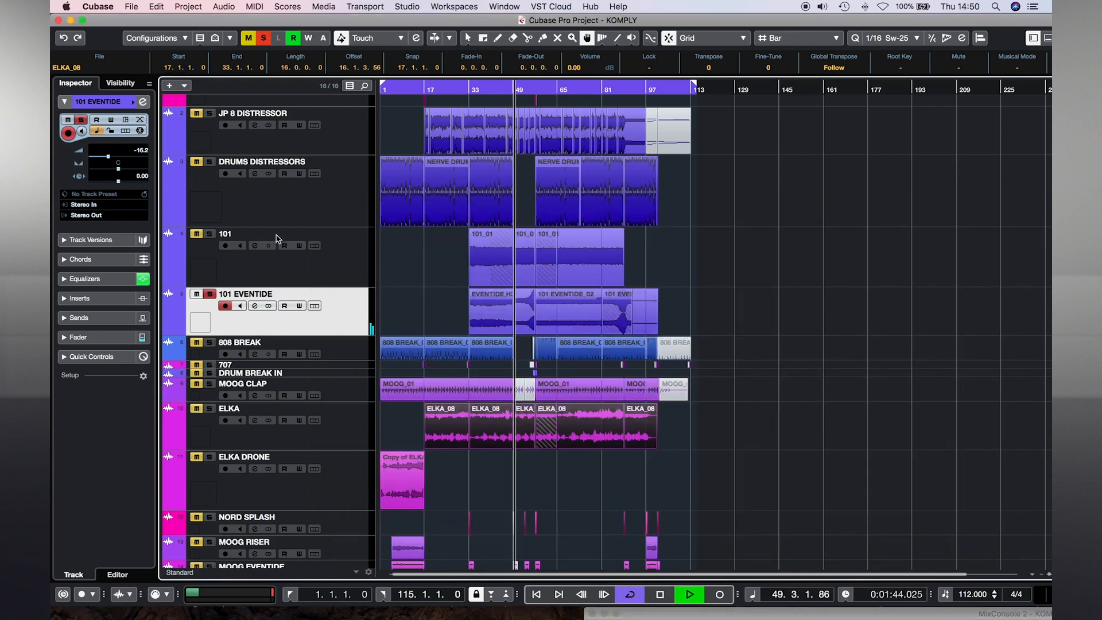
pyautogui.click(211, 234)
pyautogui.click(211, 234)
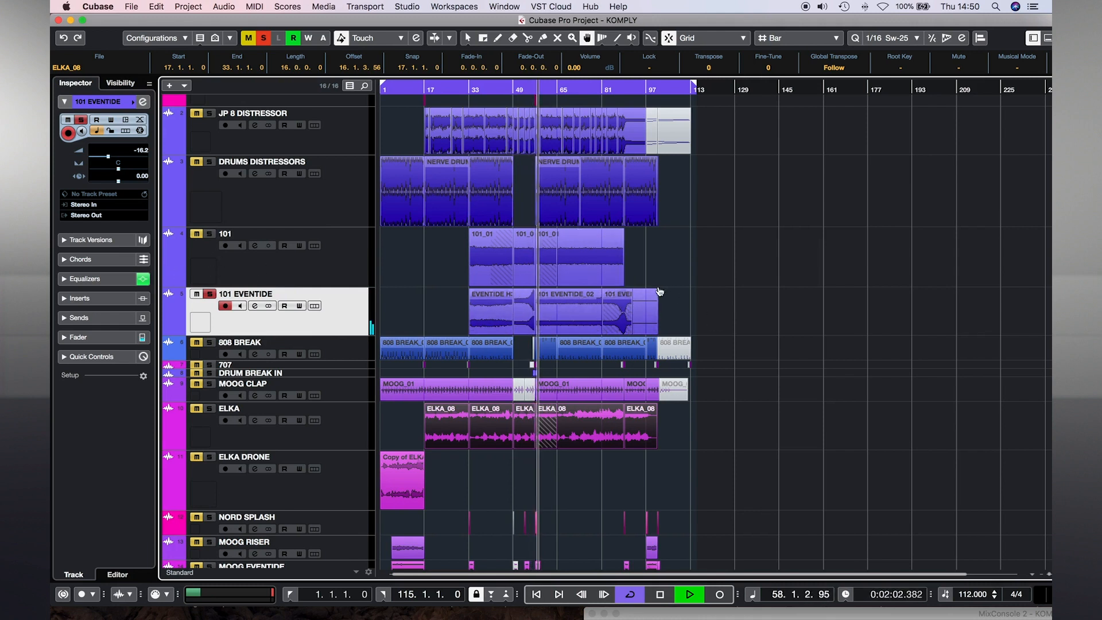
# Reveal the tracks' automation lanes at reduced track height and select MOOG CLAP's RoomWorks SE mix lane.
pyautogui.press('a')
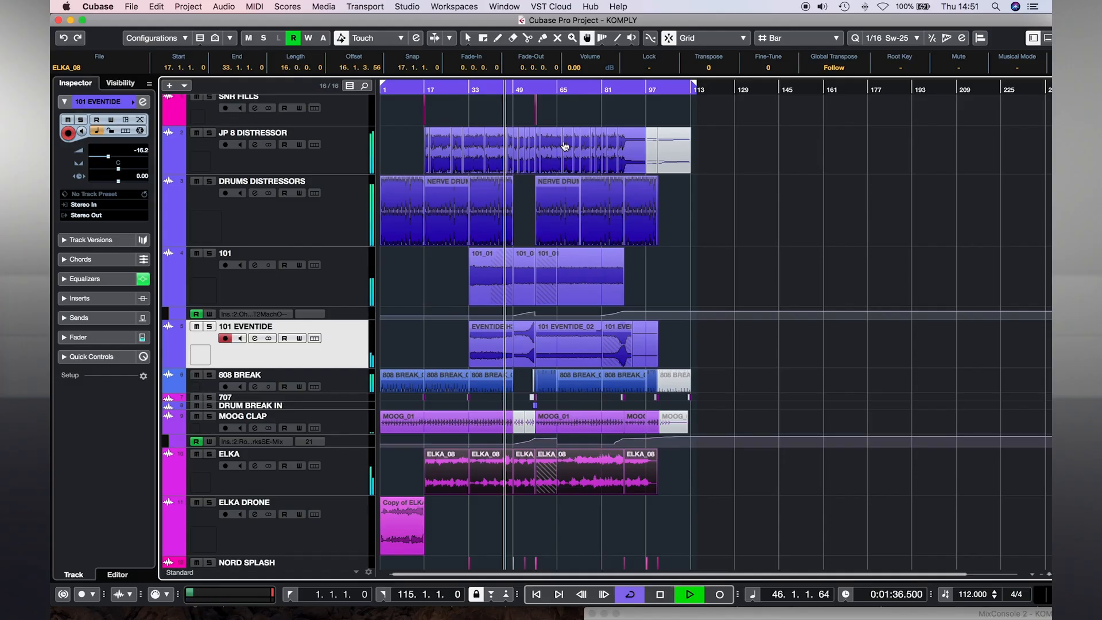
pyautogui.hotkey('shift', 'g')
pyautogui.hotkey('shift', 'g')
pyautogui.hscroll(2, 724, 288)
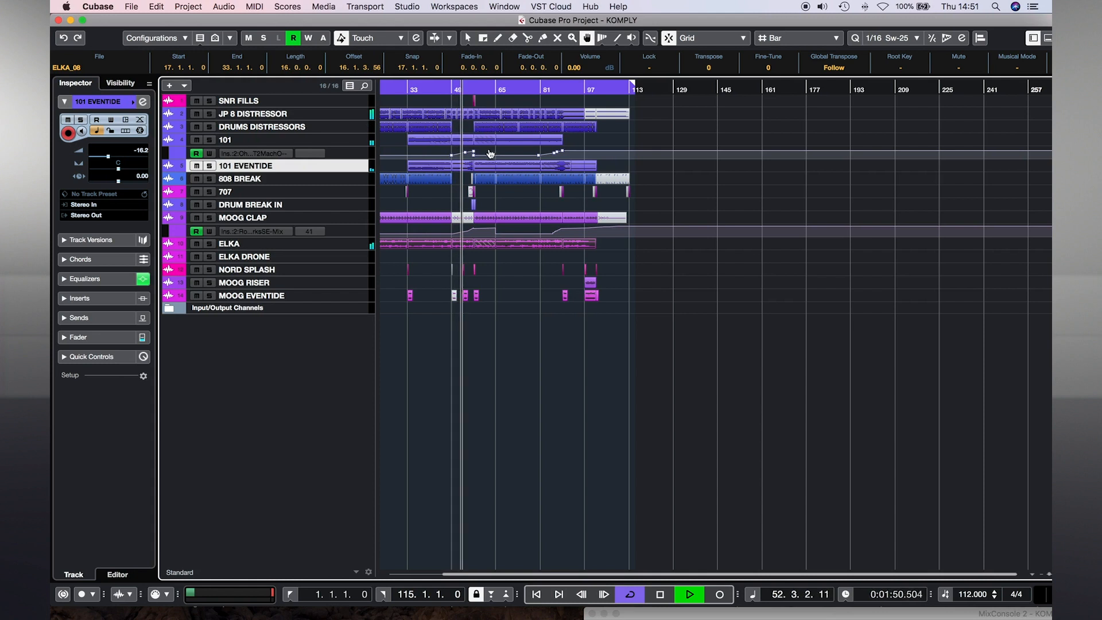
pyautogui.click(351, 232)
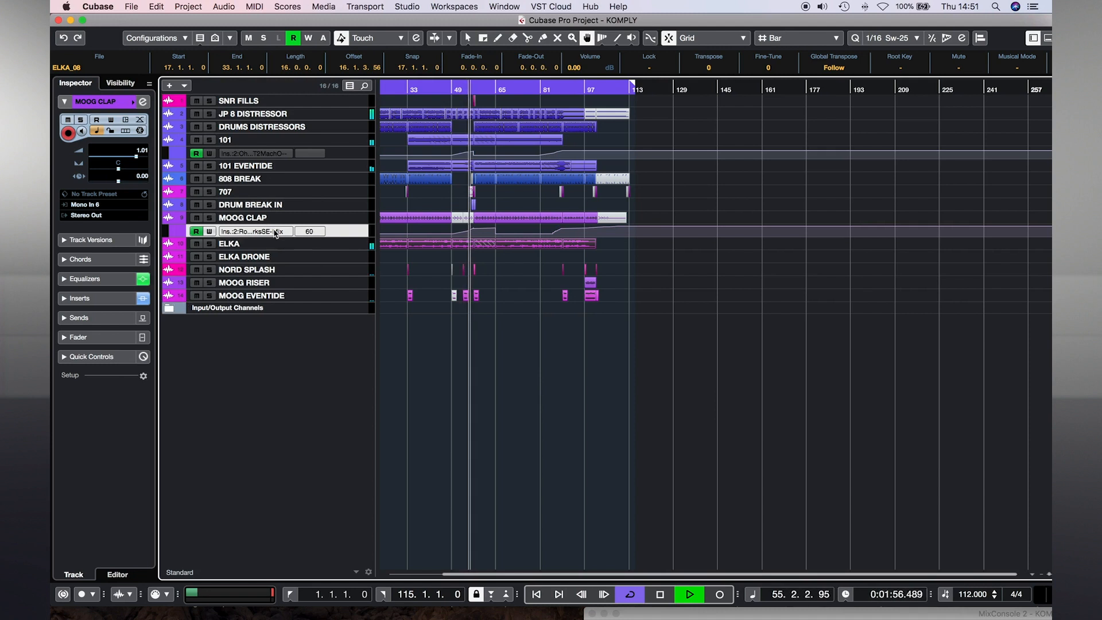
# Bring up the MixConsole and show the channel settings of the Stereo Out bus.
pyautogui.click(169, 308)
pyautogui.click(168, 308)
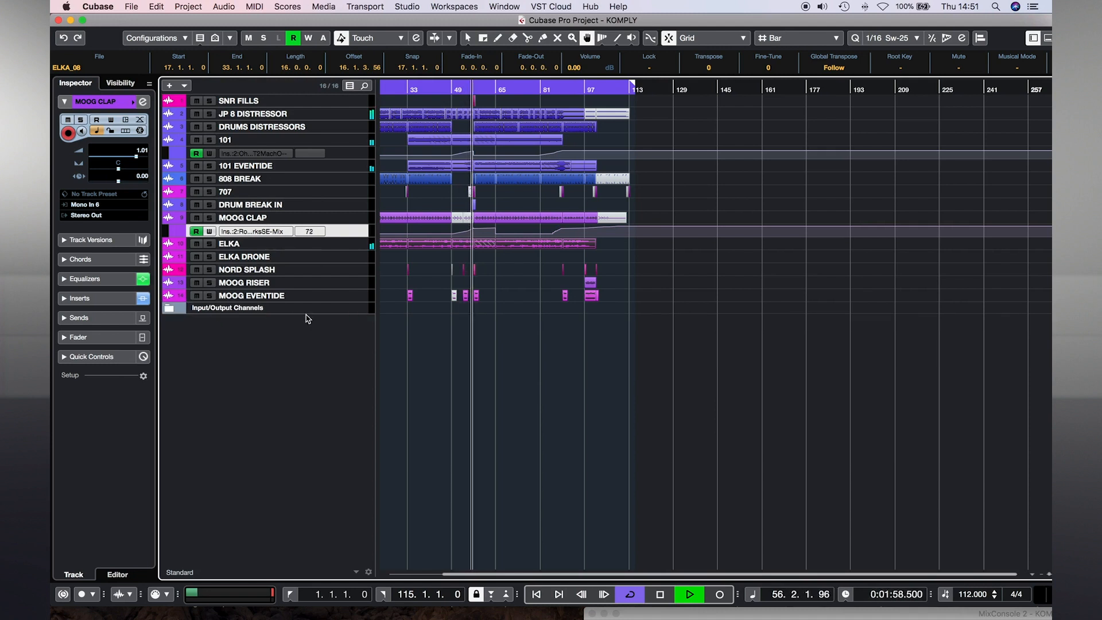
pyautogui.press('F3')
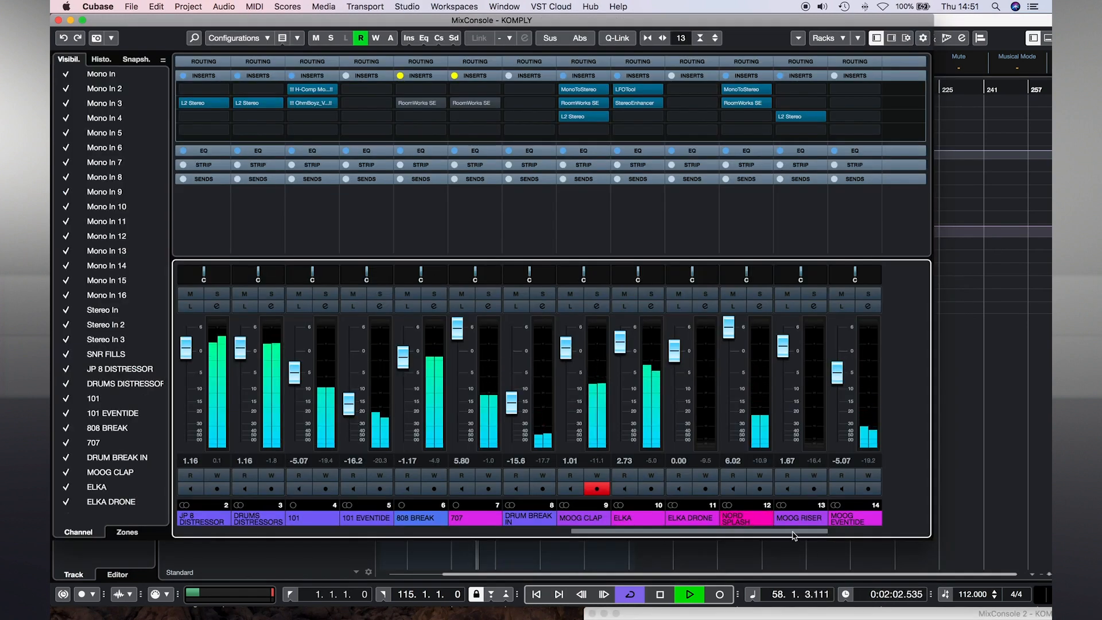
pyautogui.moveTo(794, 531); pyautogui.dragTo(949, 534)
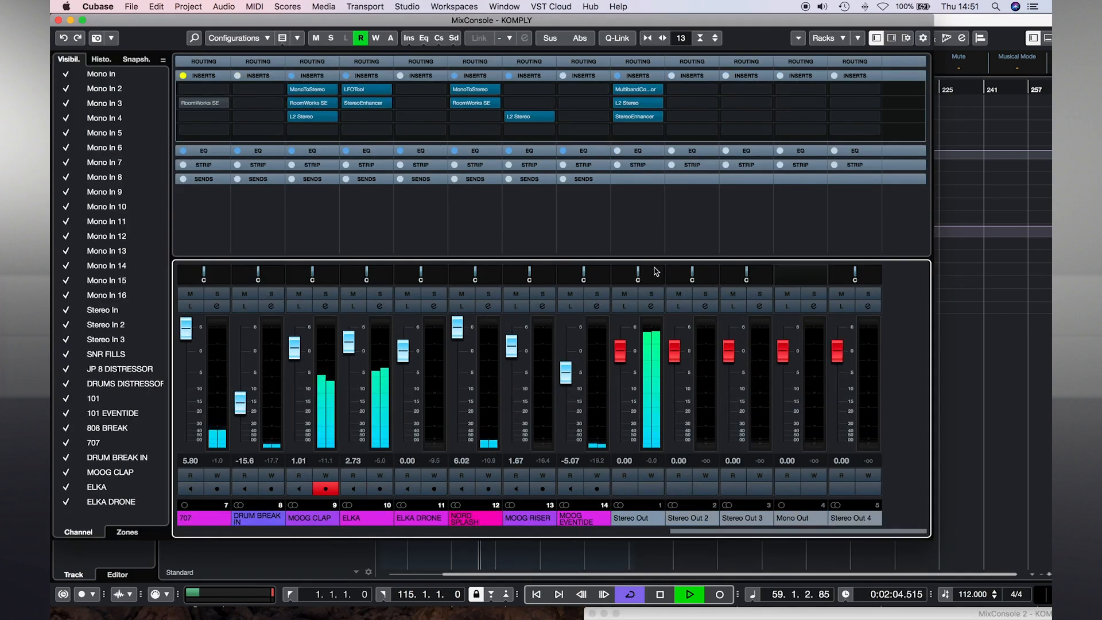
pyautogui.click(651, 305)
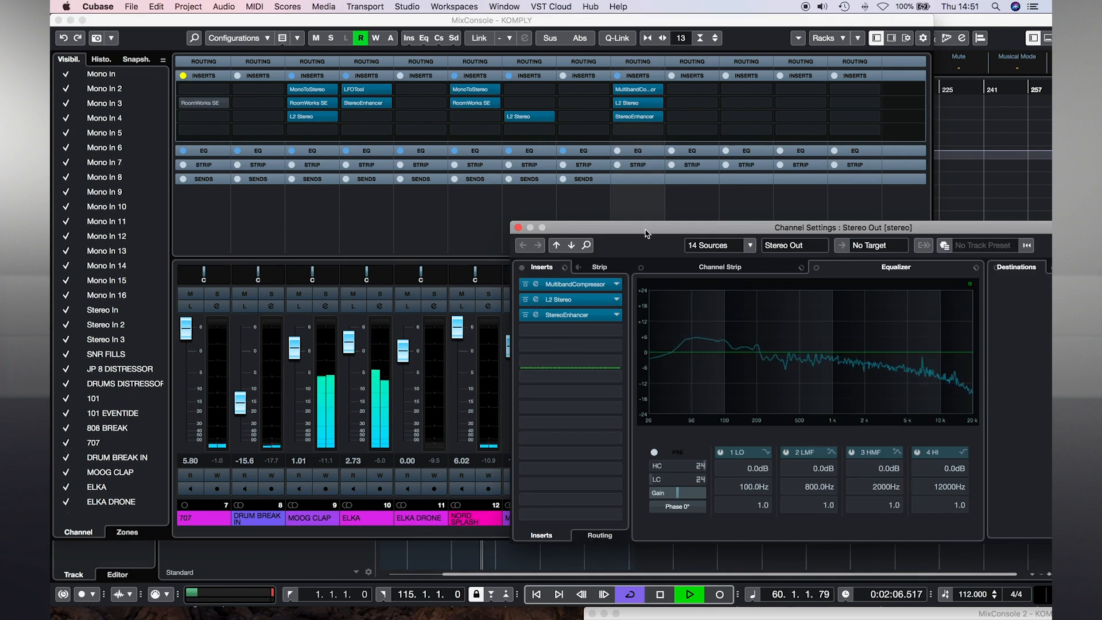
pyautogui.moveTo(646, 229); pyautogui.dragTo(570, 227)
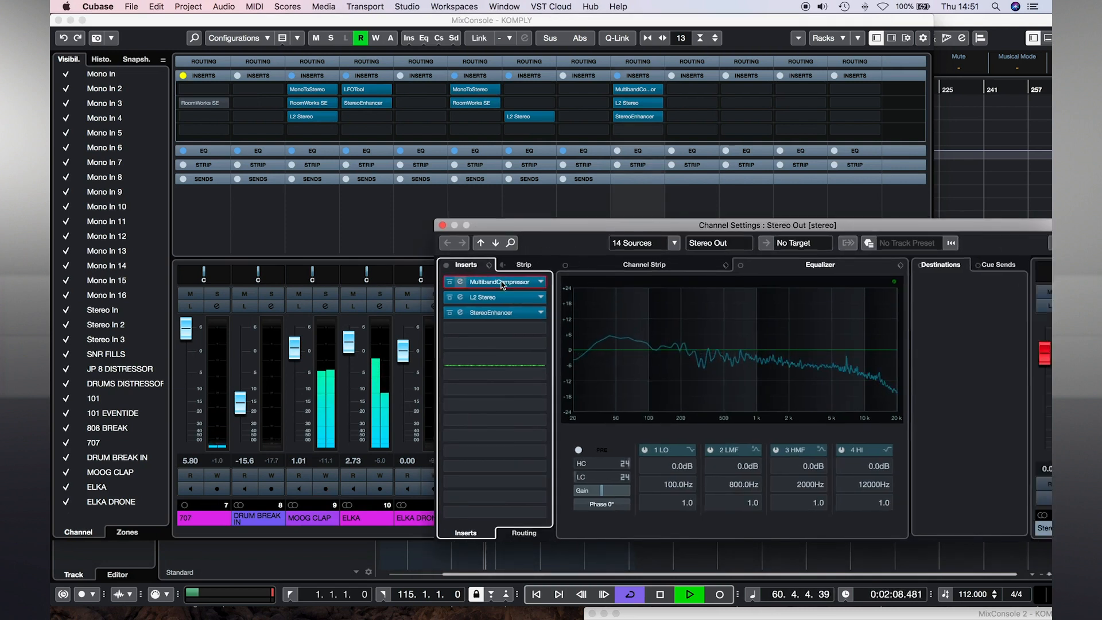
# Review the Dance Master MultibandCompressor on Stereo Out and raise the L2 Stereo threshold to about -0.8 dB.
pyautogui.click(482, 282)
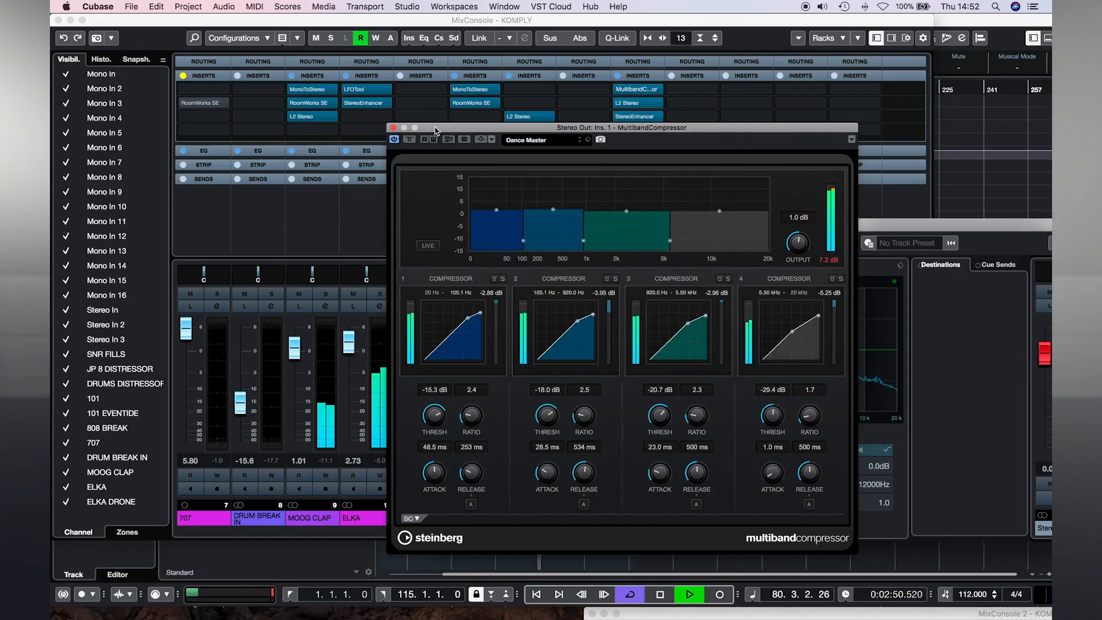
pyautogui.click(394, 128)
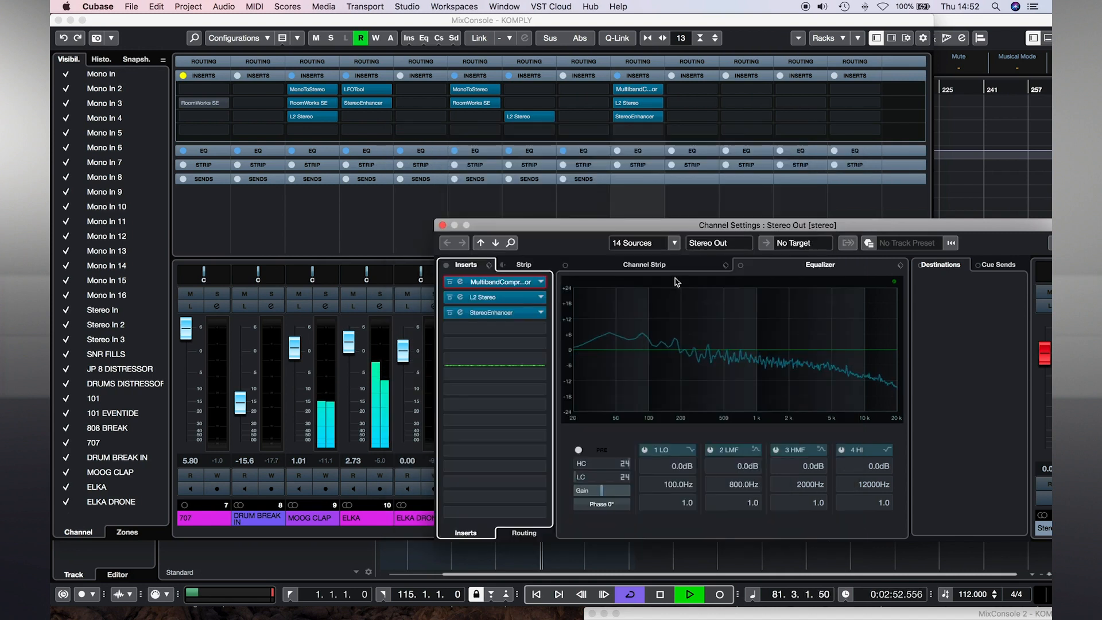
pyautogui.doubleClick(517, 298)
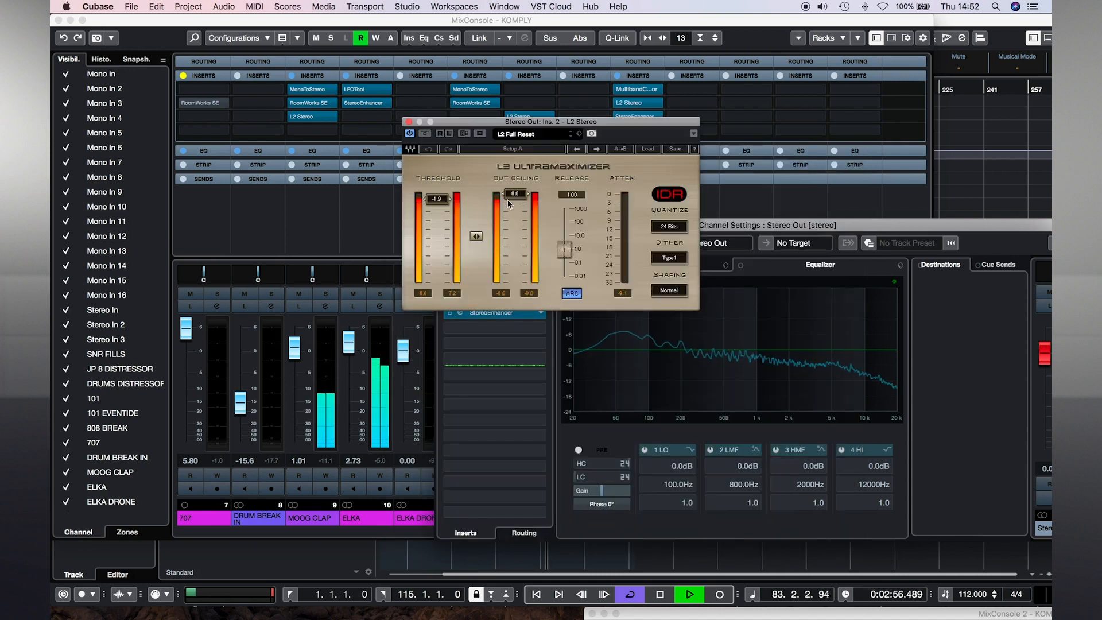
pyautogui.moveTo(437, 199); pyautogui.dragTo(437, 196)
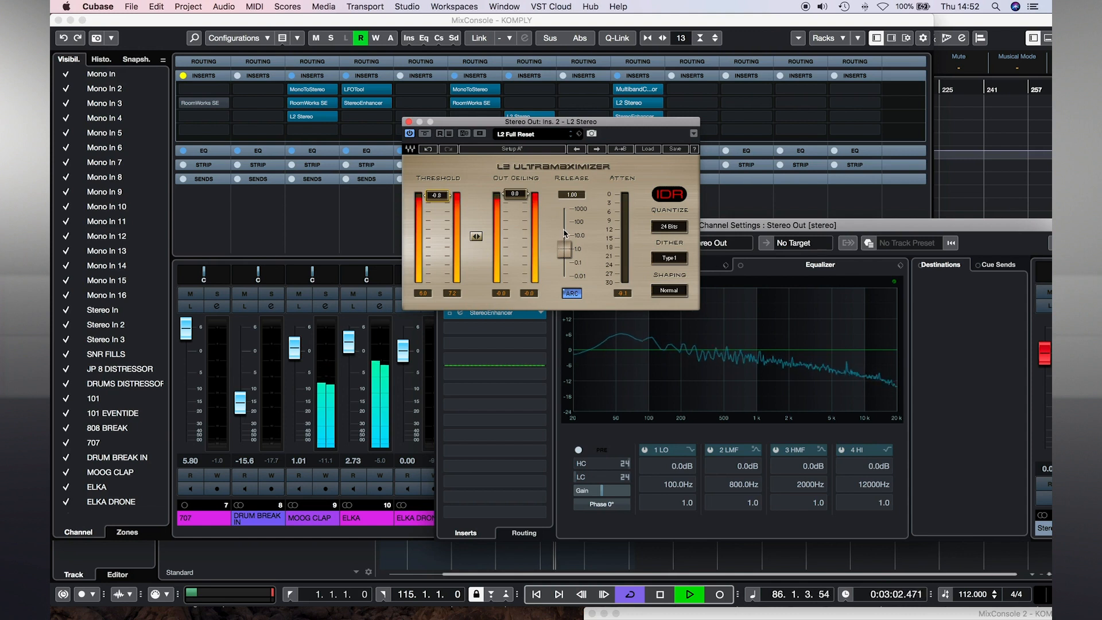
pyautogui.click(409, 122)
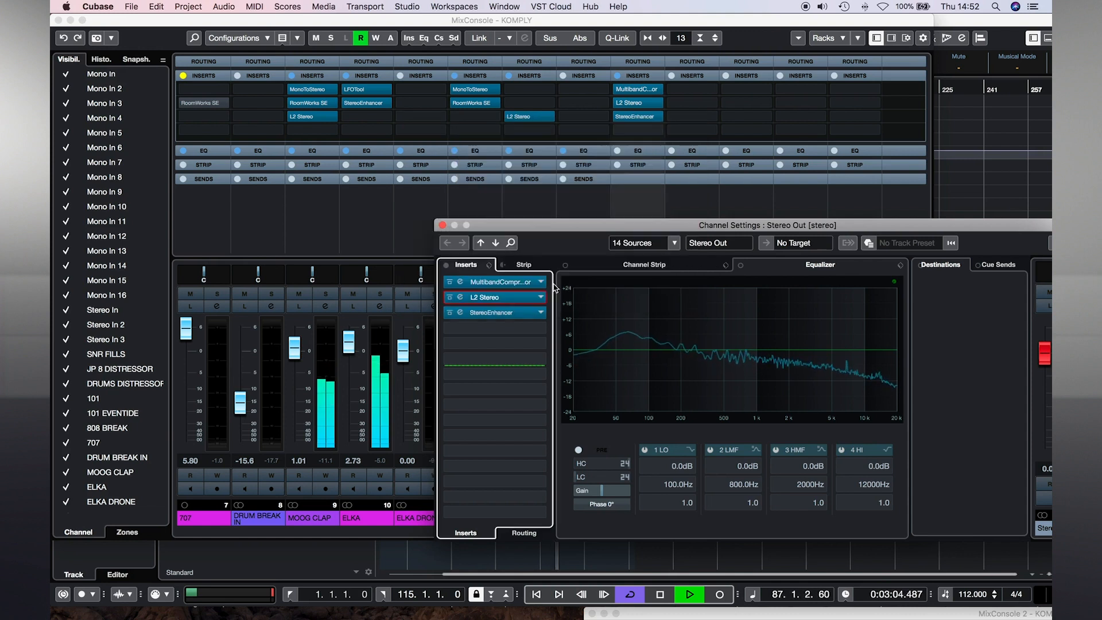
# Set the Stereo Out MultibandCompressor output to 0.0 dB and the L2 Stereo threshold to about -1.1 dB.
pyautogui.click(493, 281)
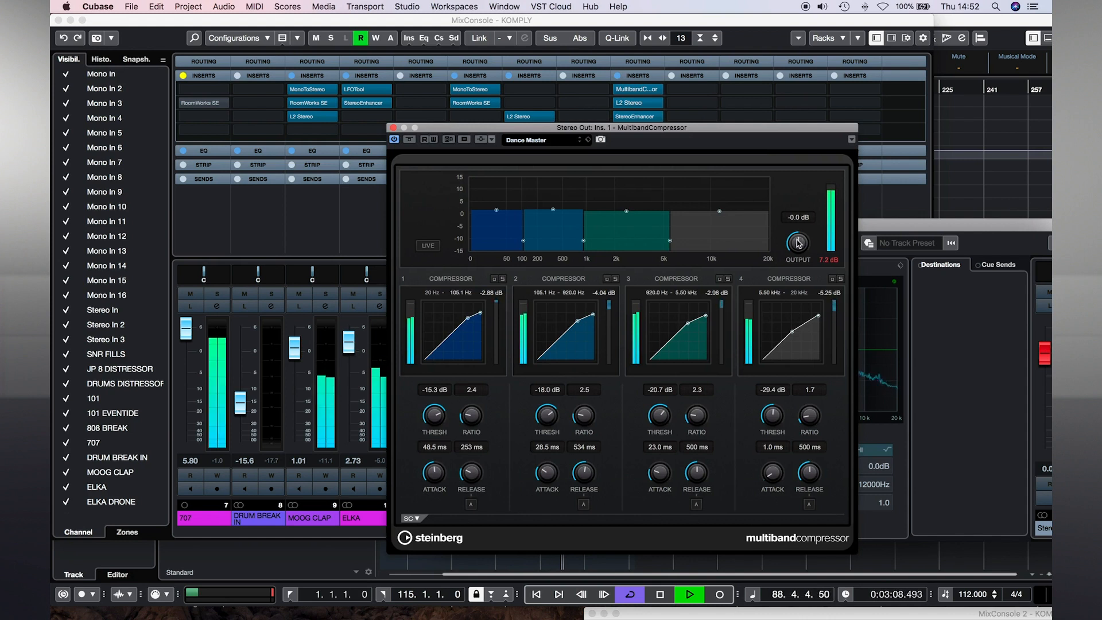
pyautogui.click(394, 128)
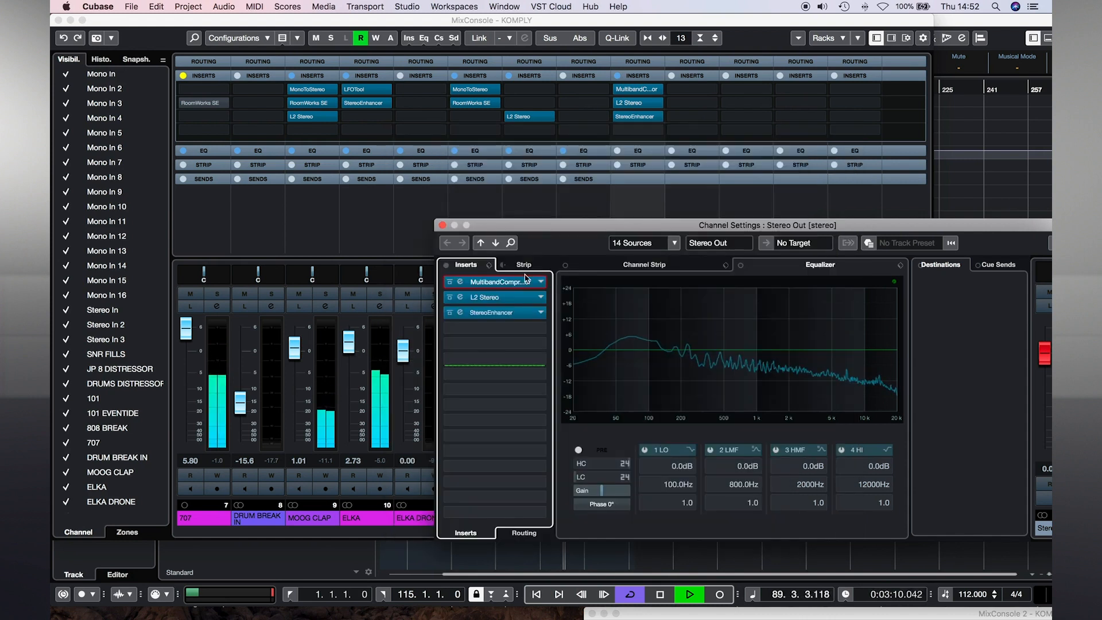
pyautogui.click(493, 298)
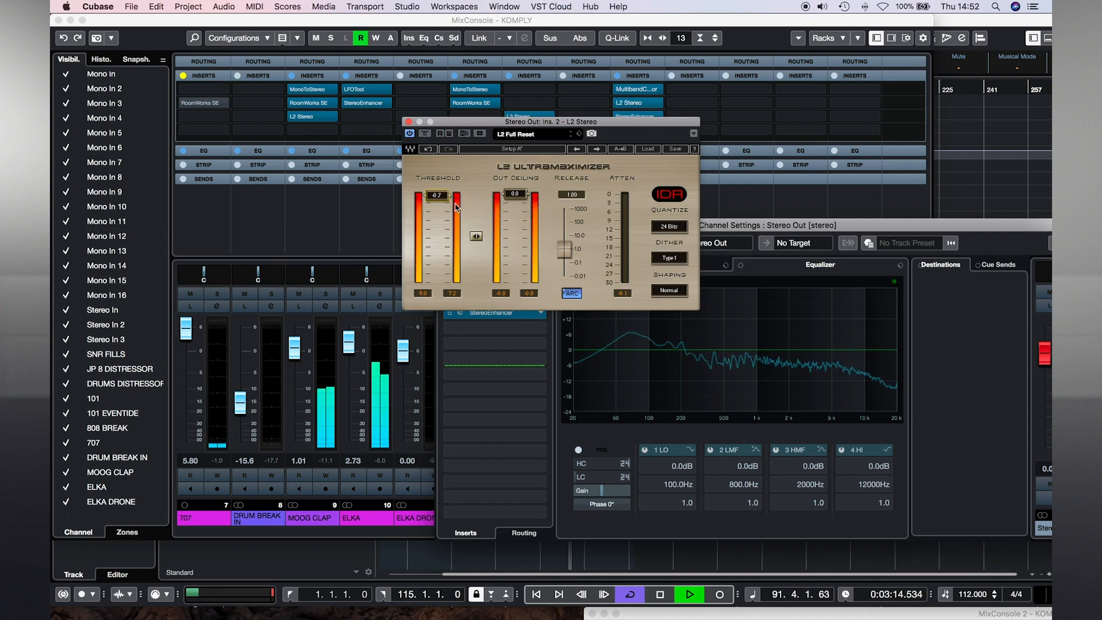
pyautogui.moveTo(437, 196); pyautogui.dragTo(437, 197)
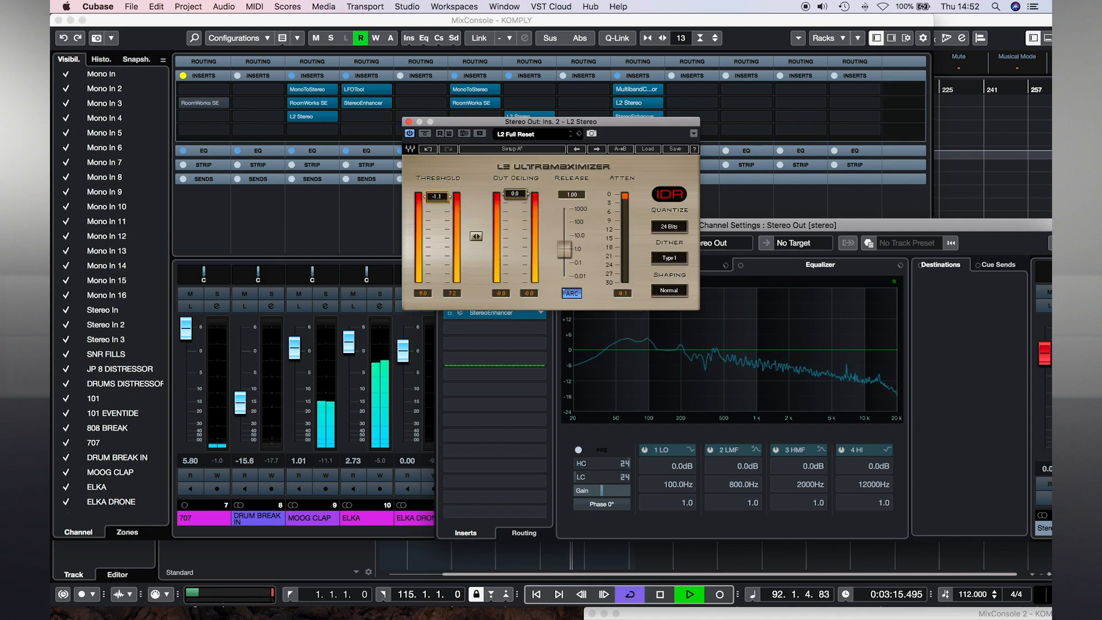
pyautogui.click(409, 121)
# Display the StereoEnhancer on Stereo Out and place its window clear of the insert list.
pyautogui.click(519, 315)
pyautogui.click(521, 315)
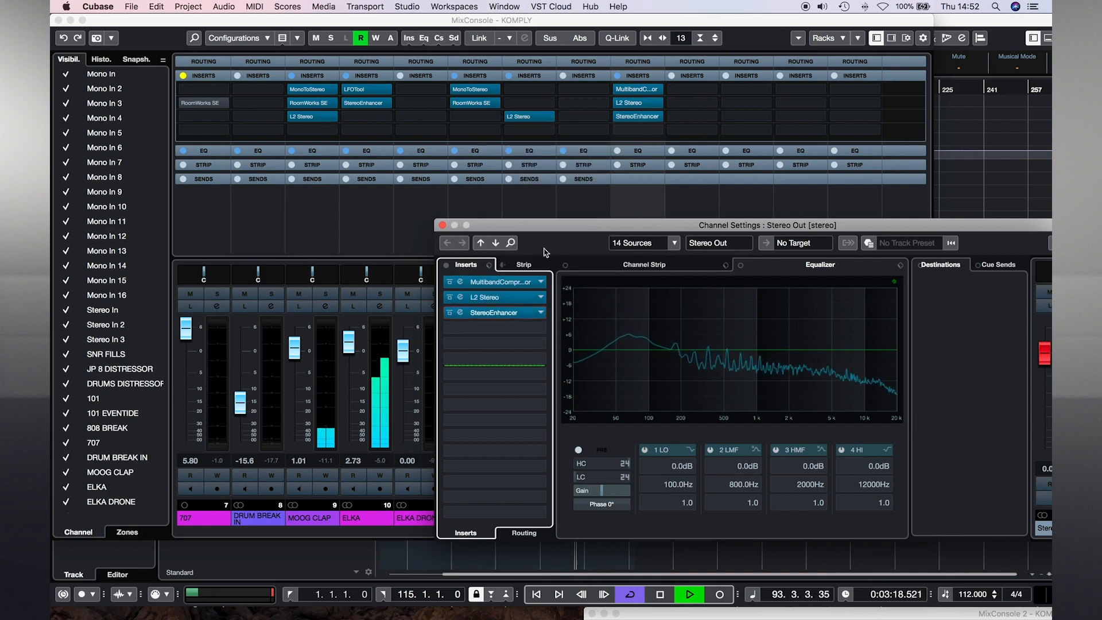
pyautogui.click(523, 315)
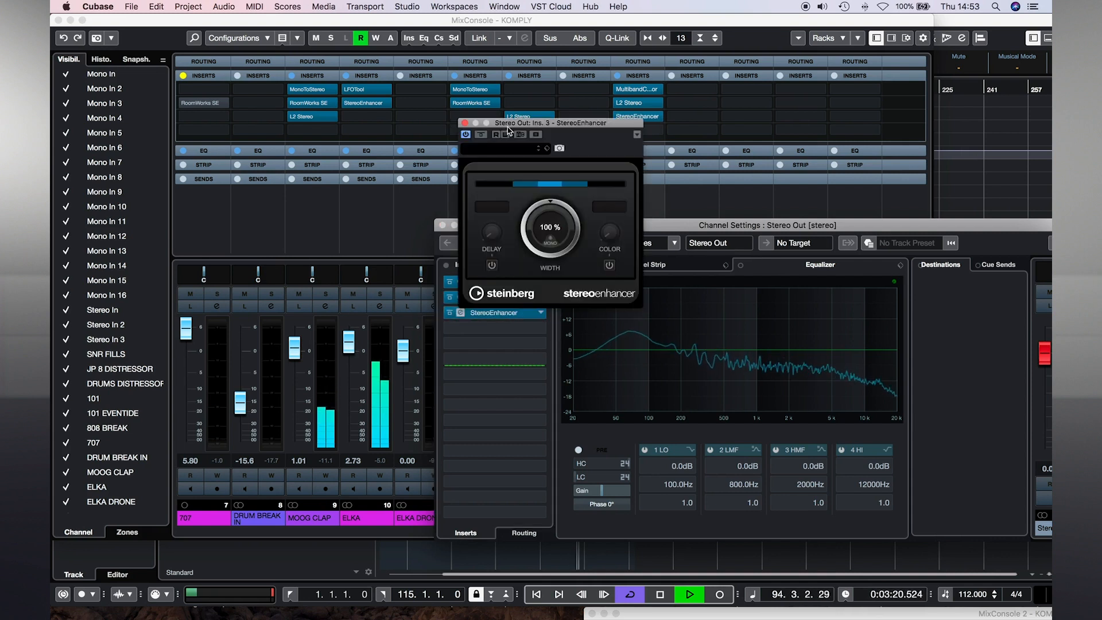
pyautogui.moveTo(508, 131); pyautogui.dragTo(681, 142)
# Move the L2 Stereo below the StereoEnhancer on Stereo Out and insert REQ 6 Stereo in the freed second slot.
pyautogui.moveTo(509, 297); pyautogui.dragTo(499, 328)
pyautogui.click(542, 297)
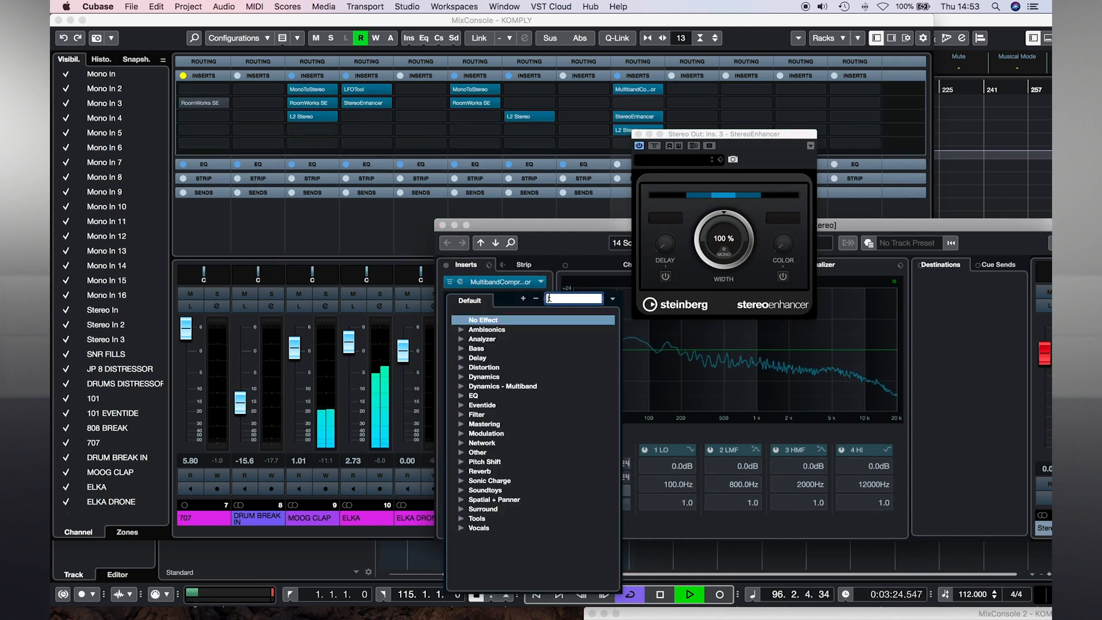
pyautogui.write('req')
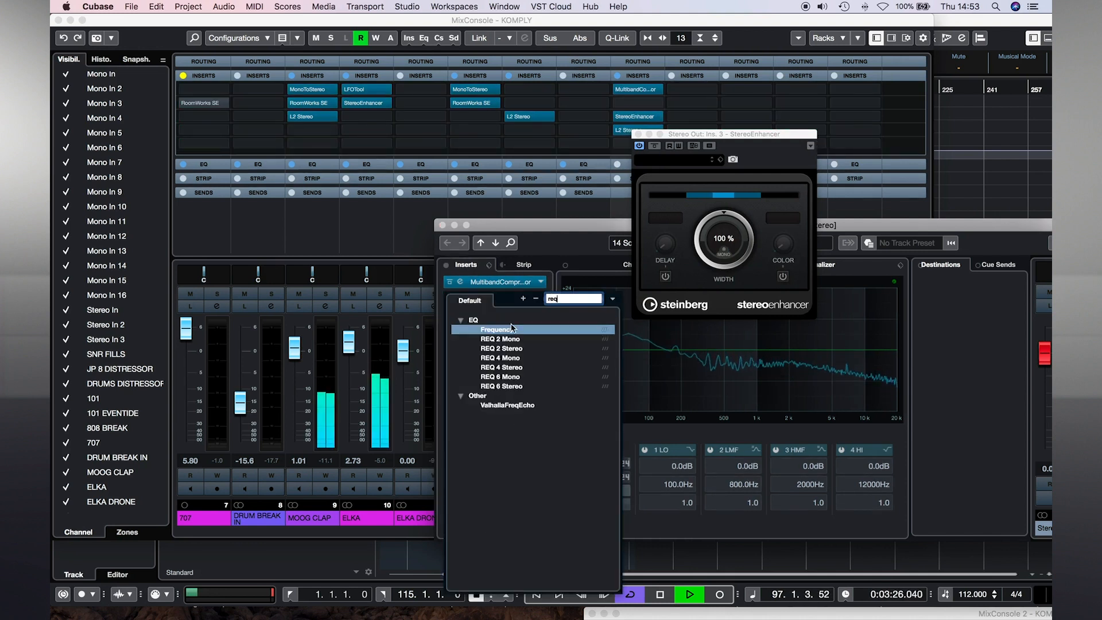
pyautogui.click(501, 386)
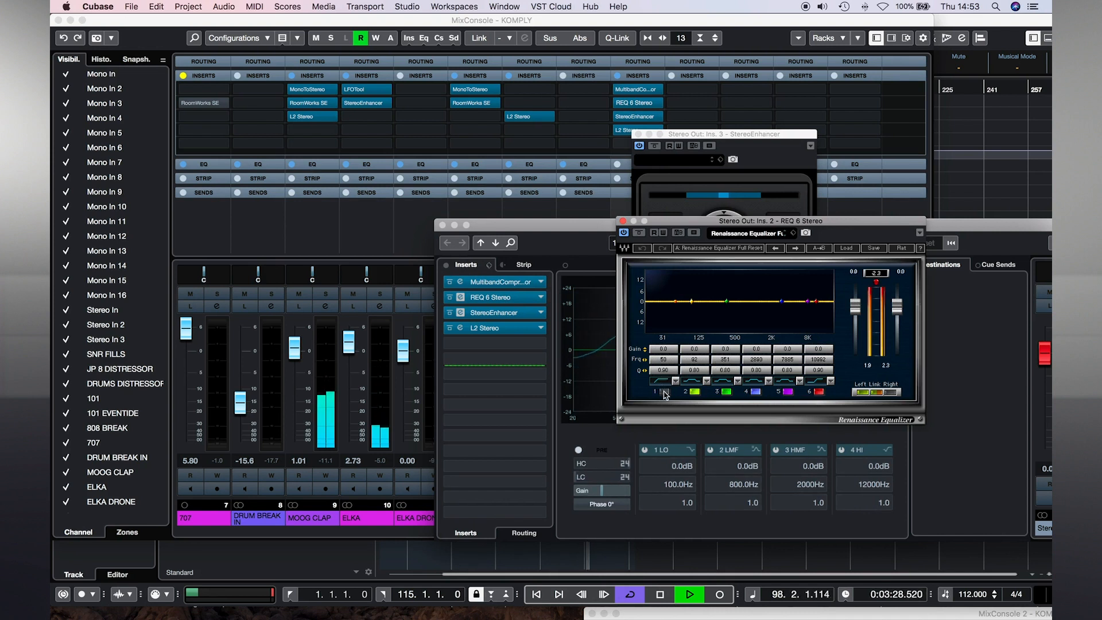
# Shape the REQ 6 Stereo curve with a low cut at 34 Hz, a reduced top band and band 4 boosted by about 1.2 dB.
pyautogui.moveTo(677, 362); pyautogui.dragTo(676, 367)
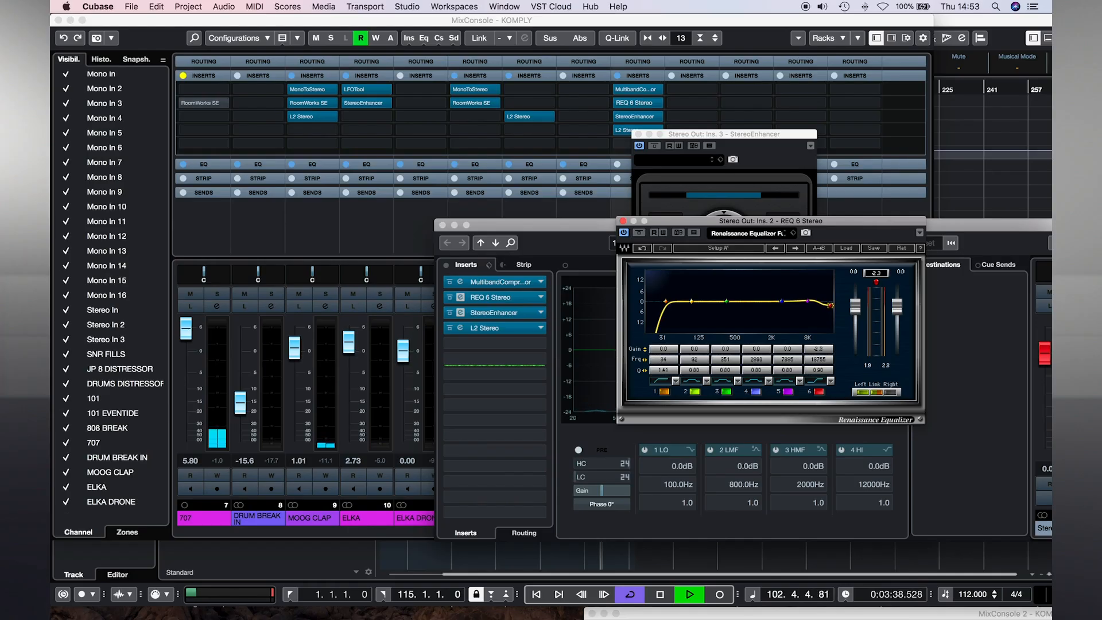
pyautogui.click(816, 381)
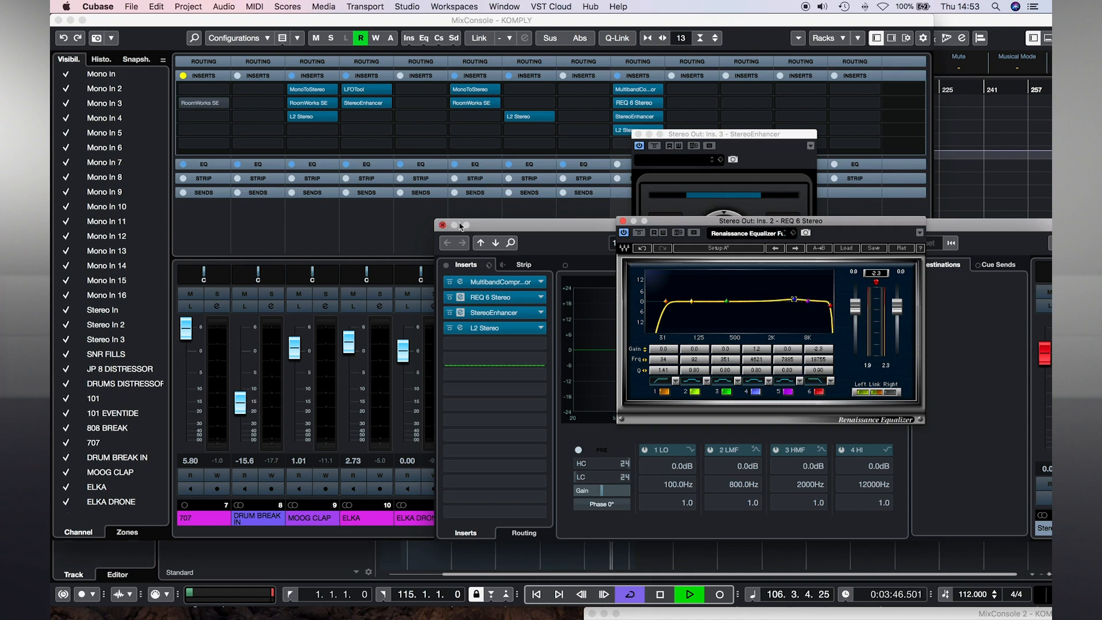
pyautogui.click(459, 224)
pyautogui.press('F3')
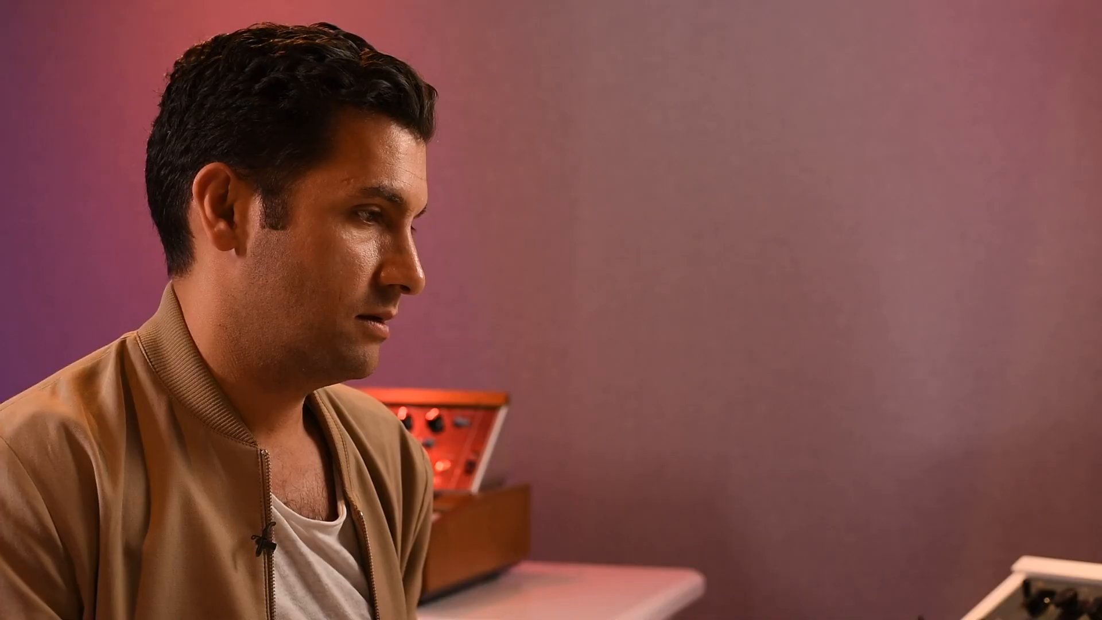
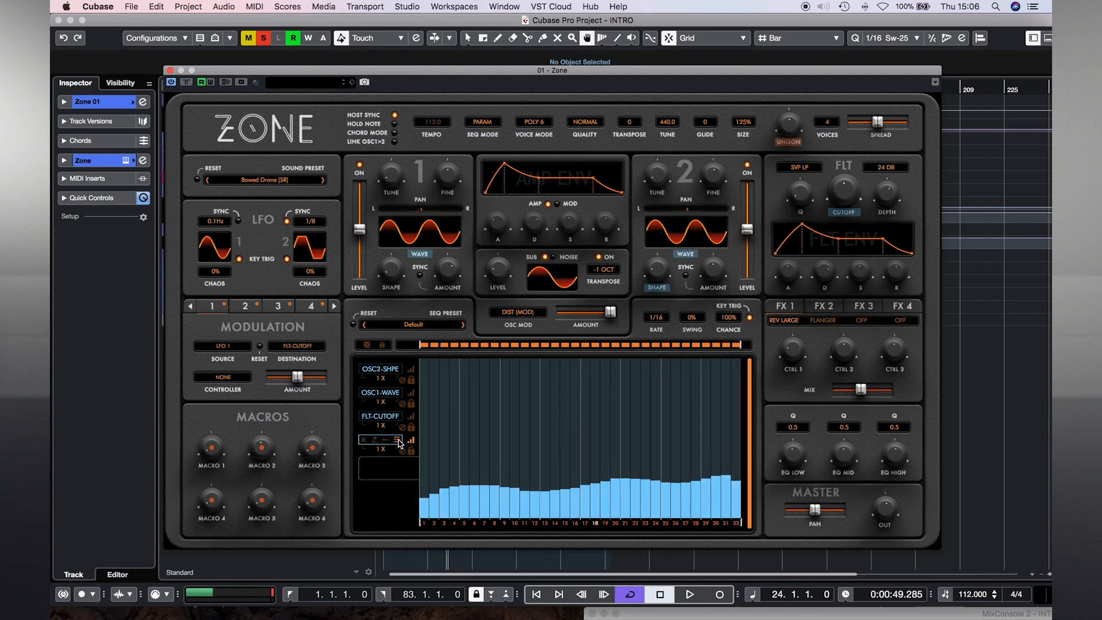
# Try a pulse-every-fourth-step pattern on Zone 01's OSC2-WAVE lane at 8X, with sequencer steps 2 and 9 switched off.
pyautogui.click(397, 441)
pyautogui.click(462, 376)
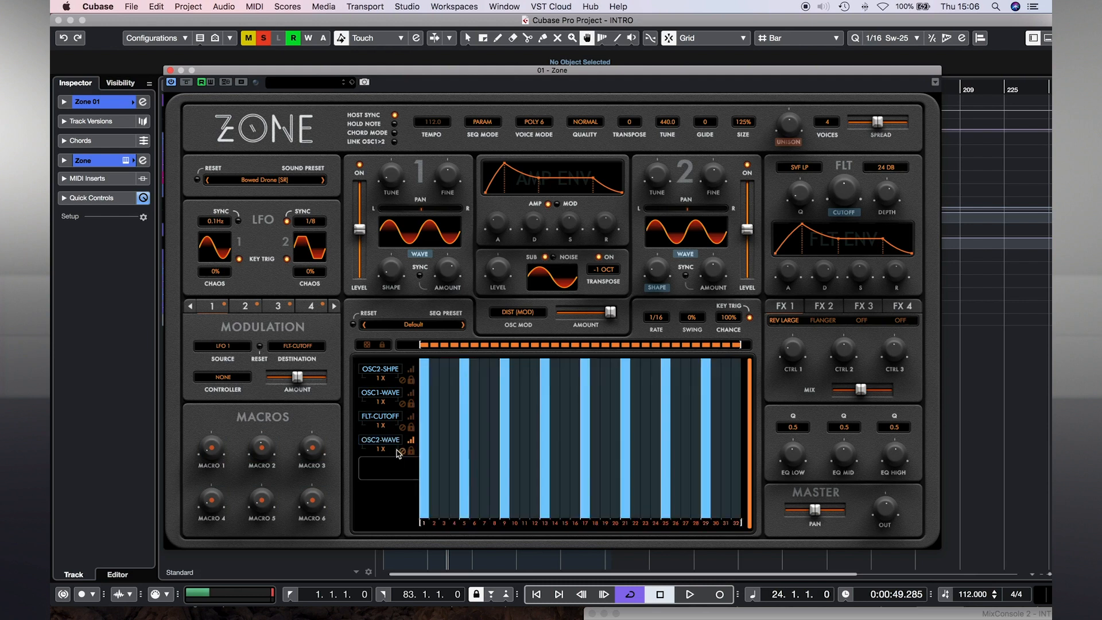
pyautogui.click(412, 442)
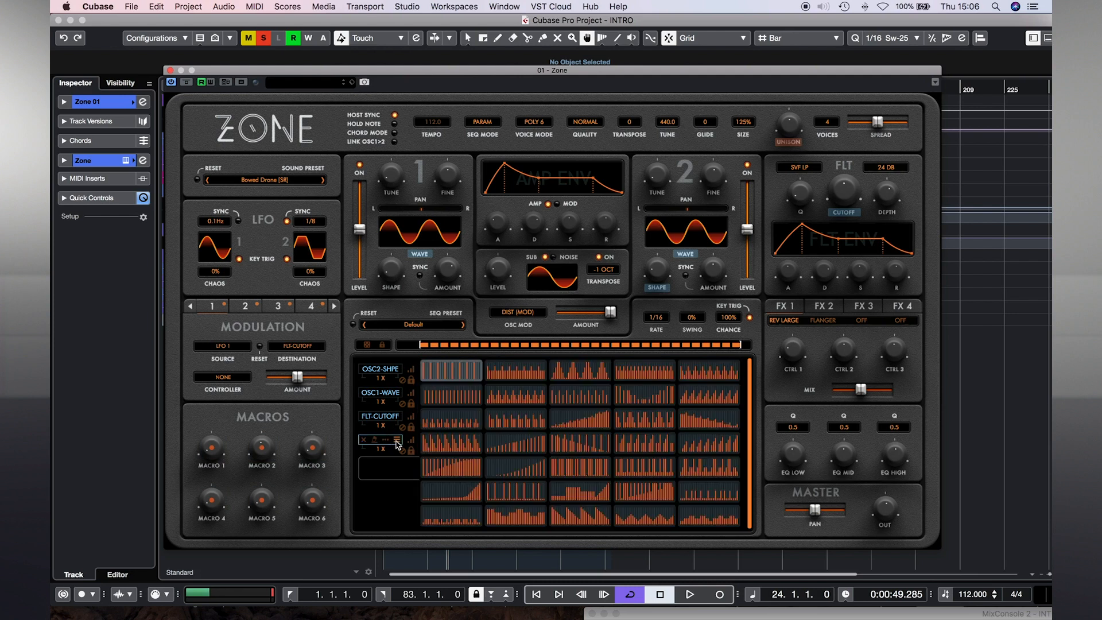
pyautogui.click(841, 318)
pyautogui.click(784, 311)
pyautogui.click(411, 441)
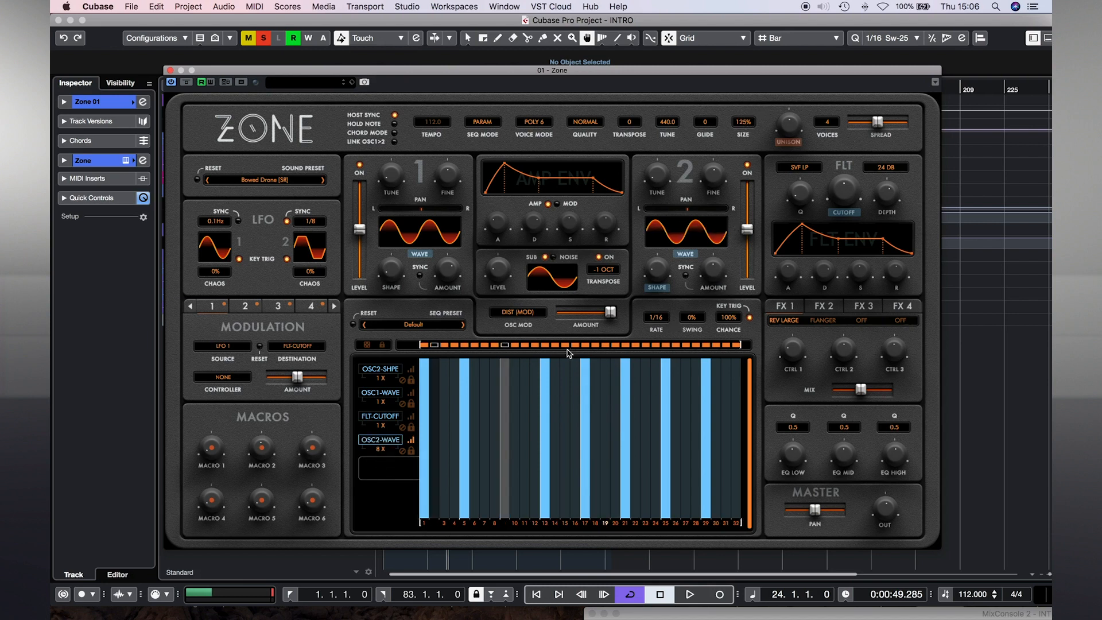
pyautogui.click(411, 441)
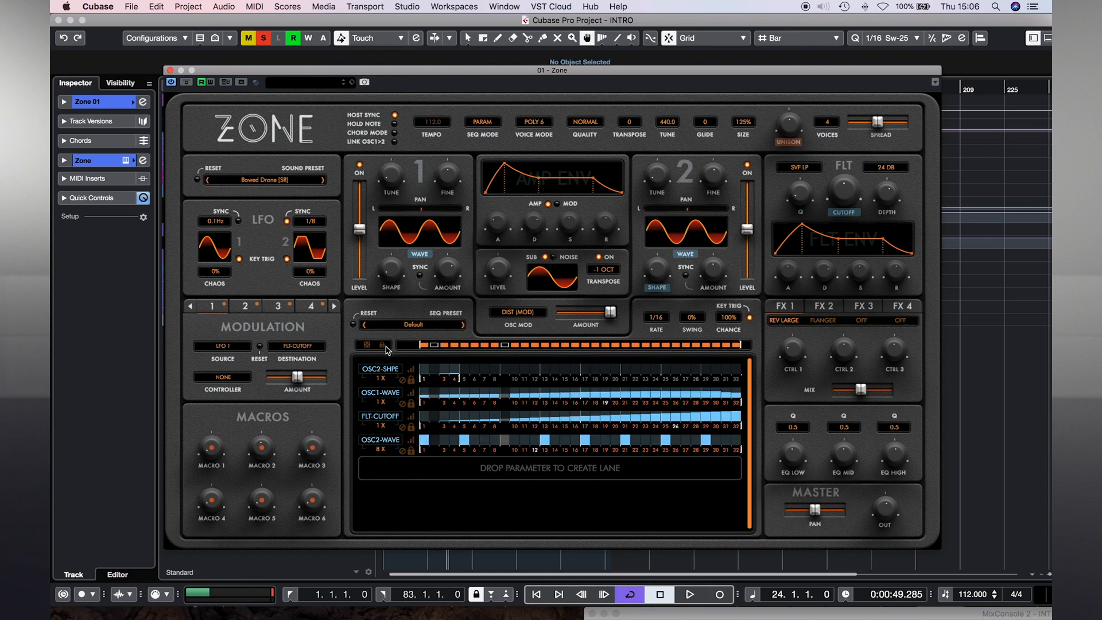
# Bring back the Bowed Drone [SR] preset on Zone 01, play the arrangement from about bar 10 and dismiss the instrument window.
pyautogui.click(368, 345)
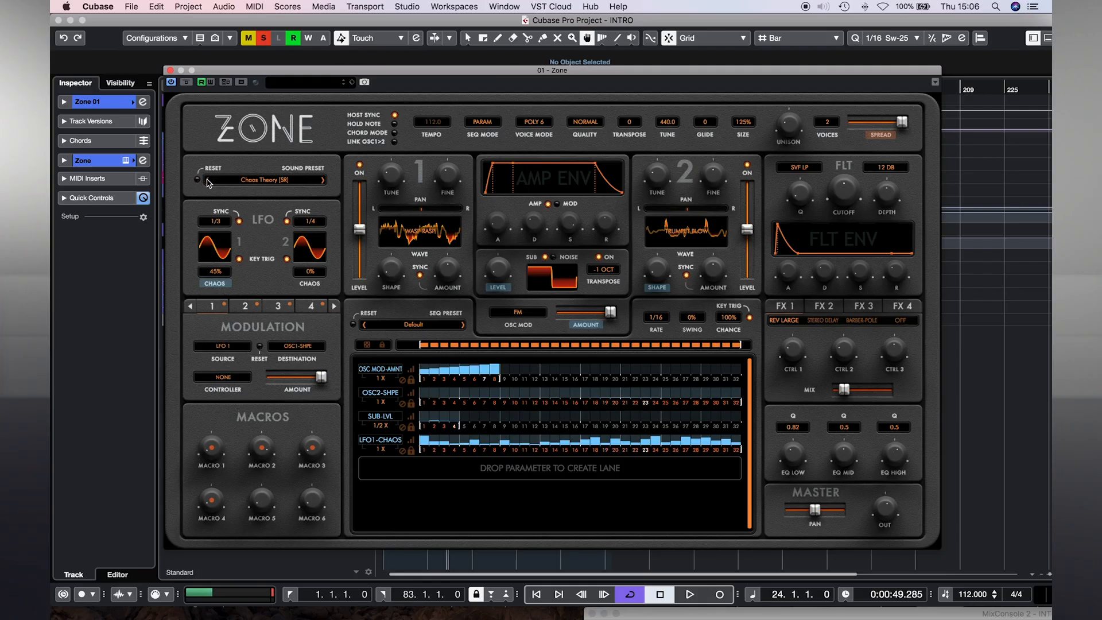
pyautogui.click(208, 181)
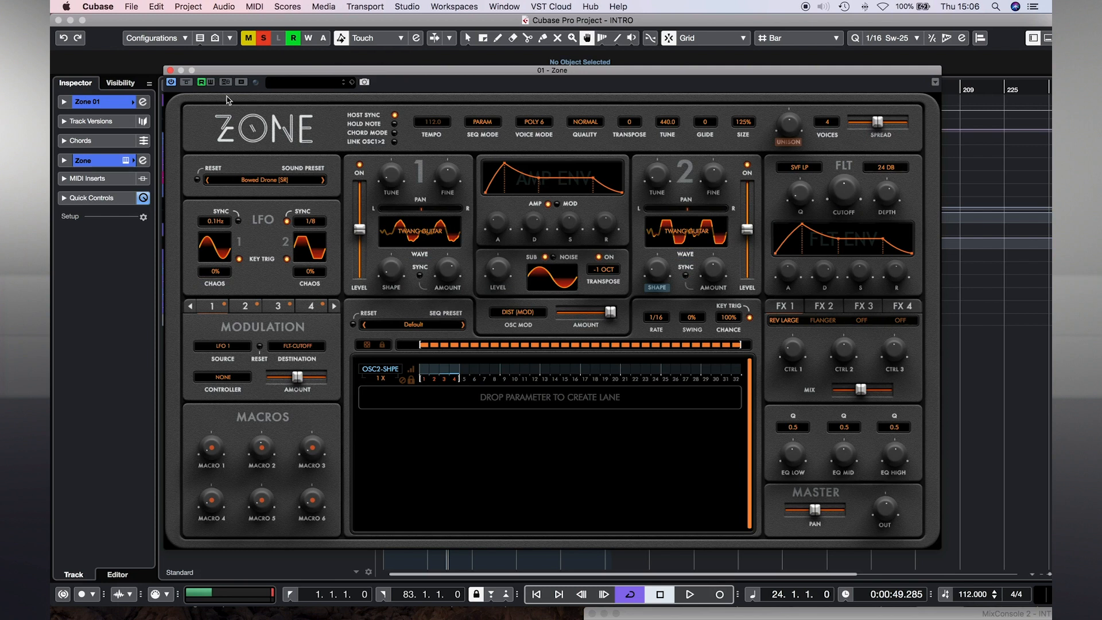
pyautogui.moveTo(207, 71); pyautogui.dragTo(714, 157)
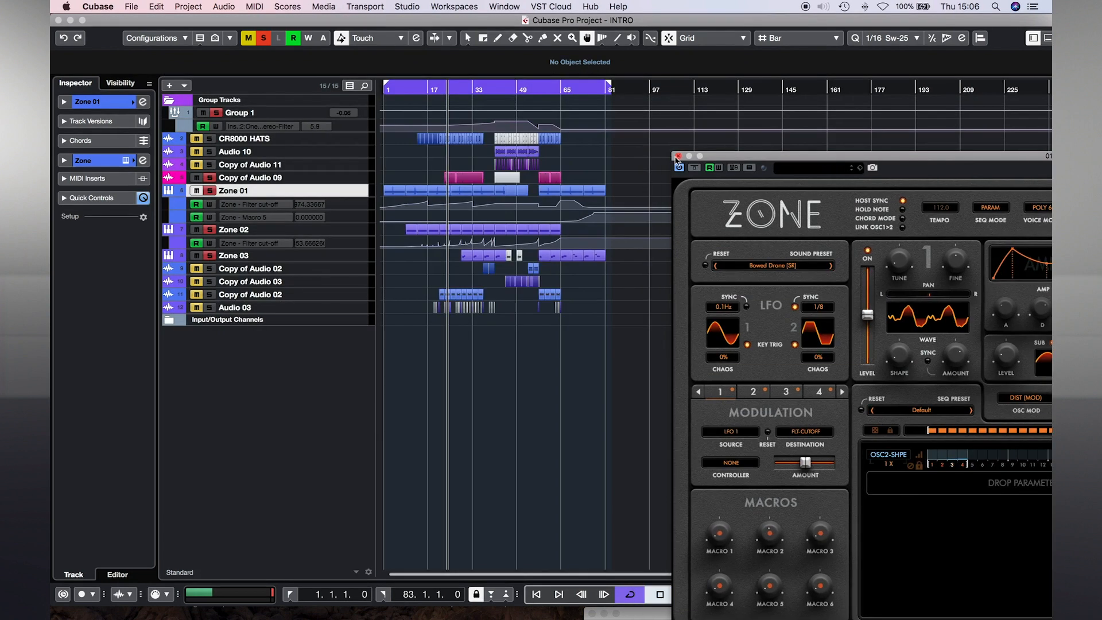
pyautogui.click(409, 89)
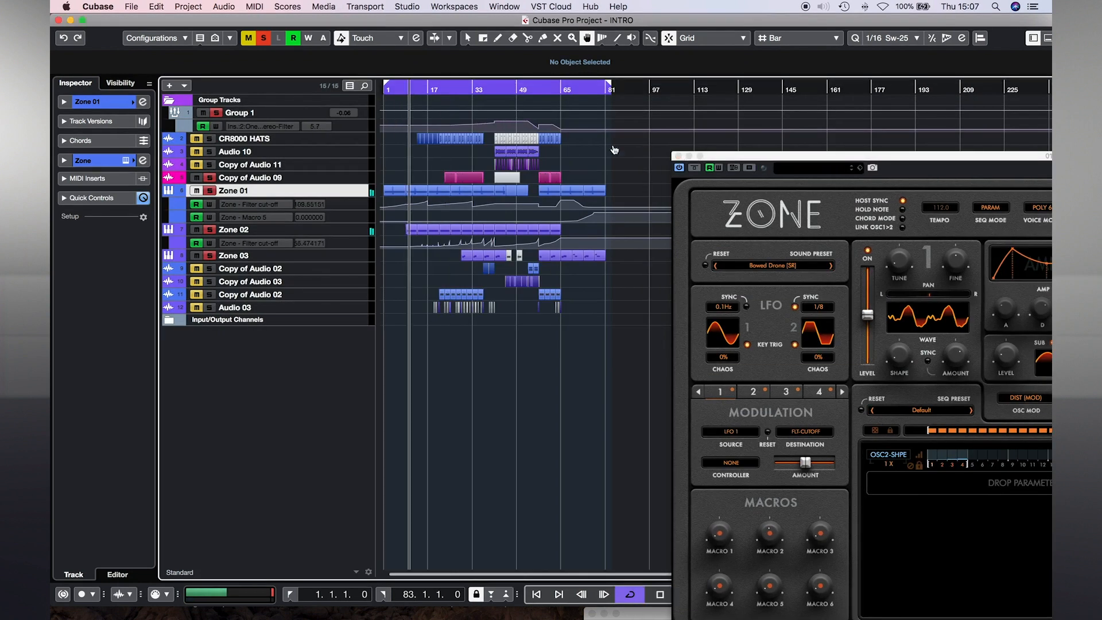
pyautogui.click(677, 156)
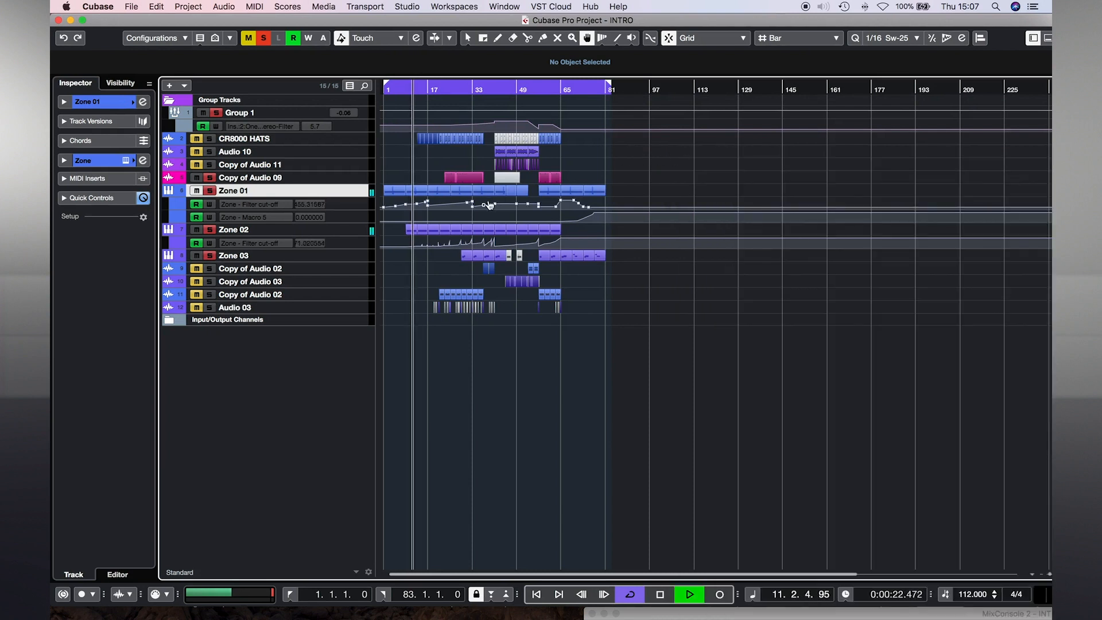
# Enlarge the Zone 03, Zone 02 and Zone 01 track rows so their controls and events show in full.
pyautogui.click(364, 261)
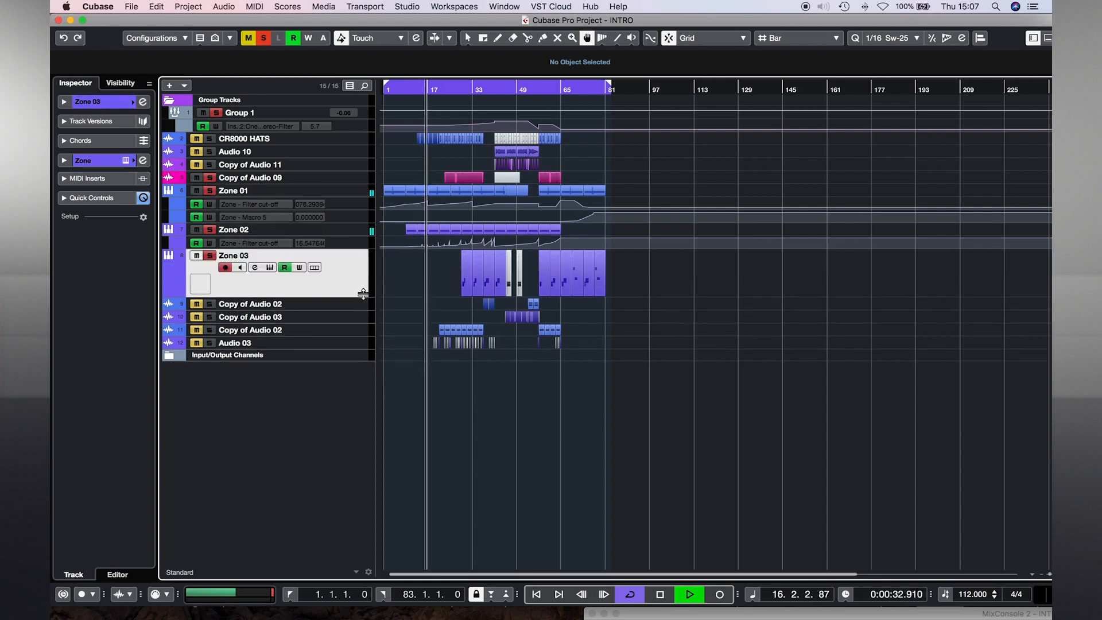
pyautogui.click(362, 234)
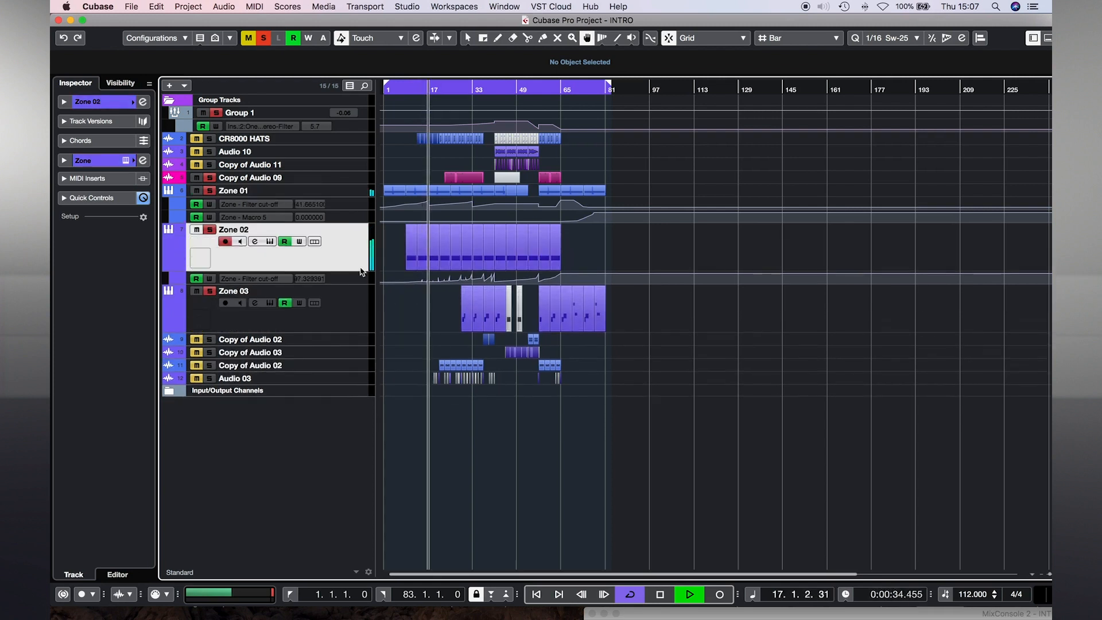
pyautogui.click(355, 195)
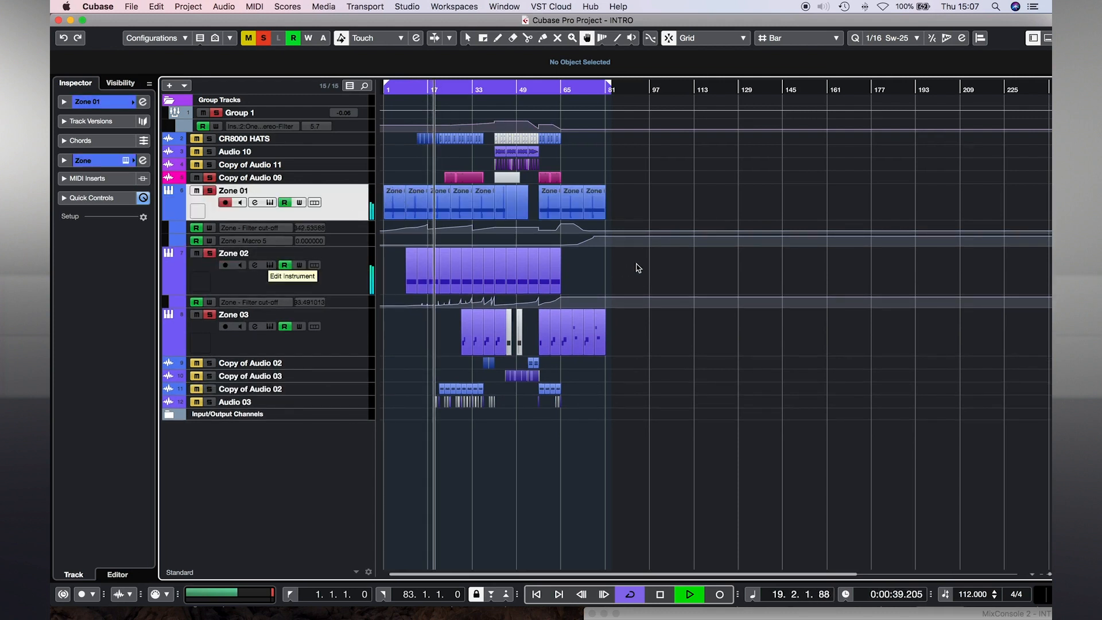
# Show the Zone 02 instrument in full and lower steps 5, 10, 16 and 18 in its GATE lane.
pyautogui.moveTo(864, 93); pyautogui.dragTo(522, 33)
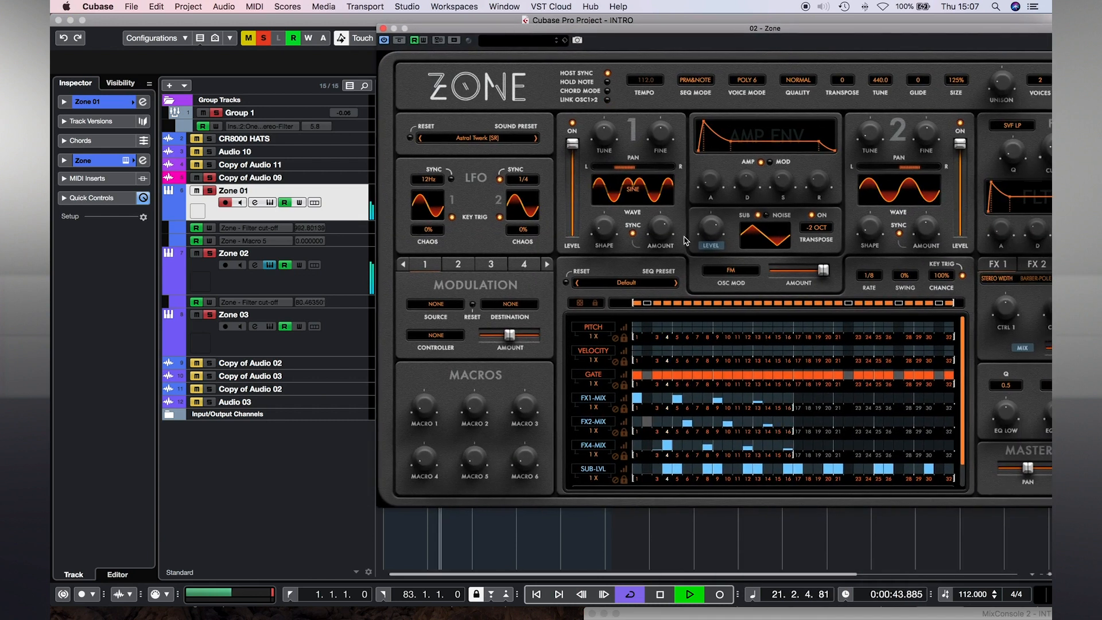
pyautogui.moveTo(523, 38); pyautogui.dragTo(425, 60)
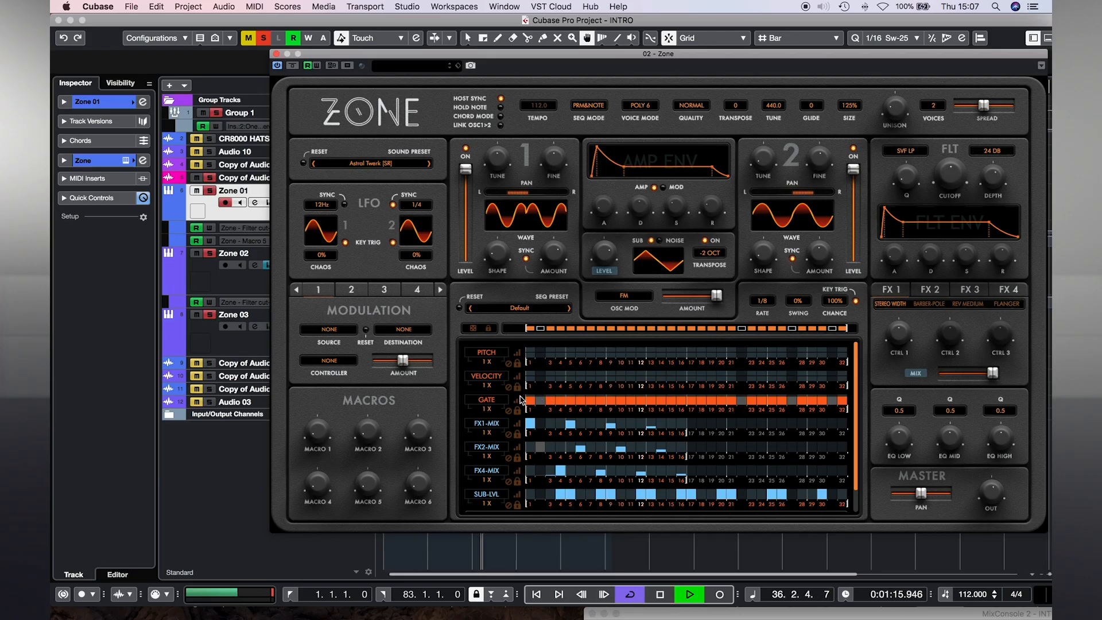
pyautogui.click(487, 399)
pyautogui.click(621, 421)
pyautogui.click(701, 421)
pyautogui.click(570, 420)
pyautogui.click(679, 424)
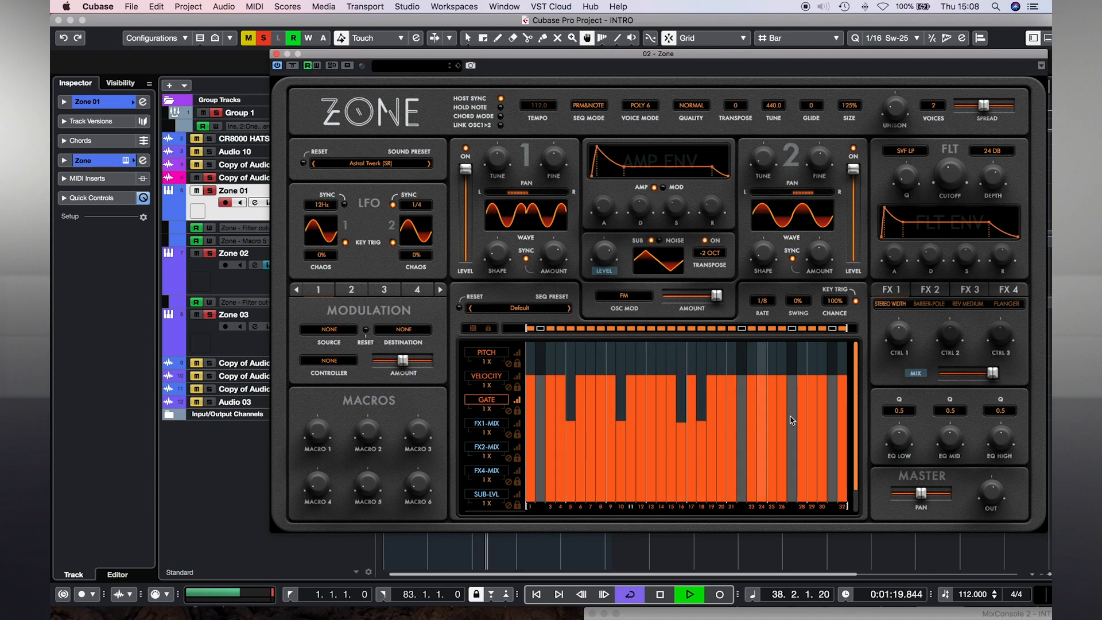
pyautogui.click(518, 401)
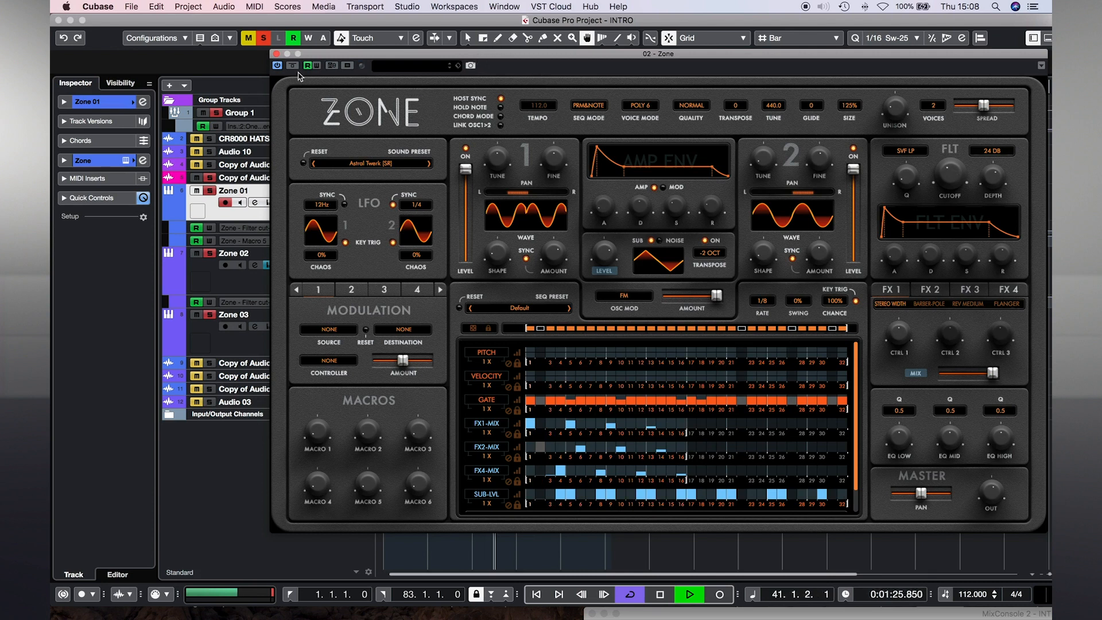
# Close the Zone 02 instrument and bring up the Zone 03 instrument, placed so its whole interface is in view.
pyautogui.click(277, 57)
pyautogui.click(273, 329)
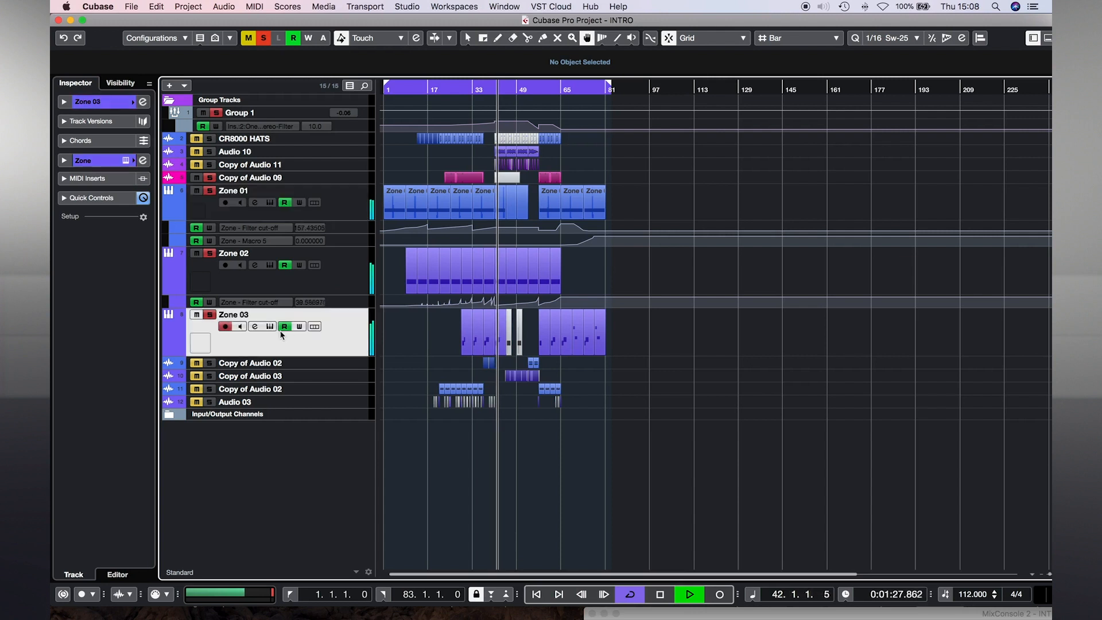
pyautogui.click(272, 327)
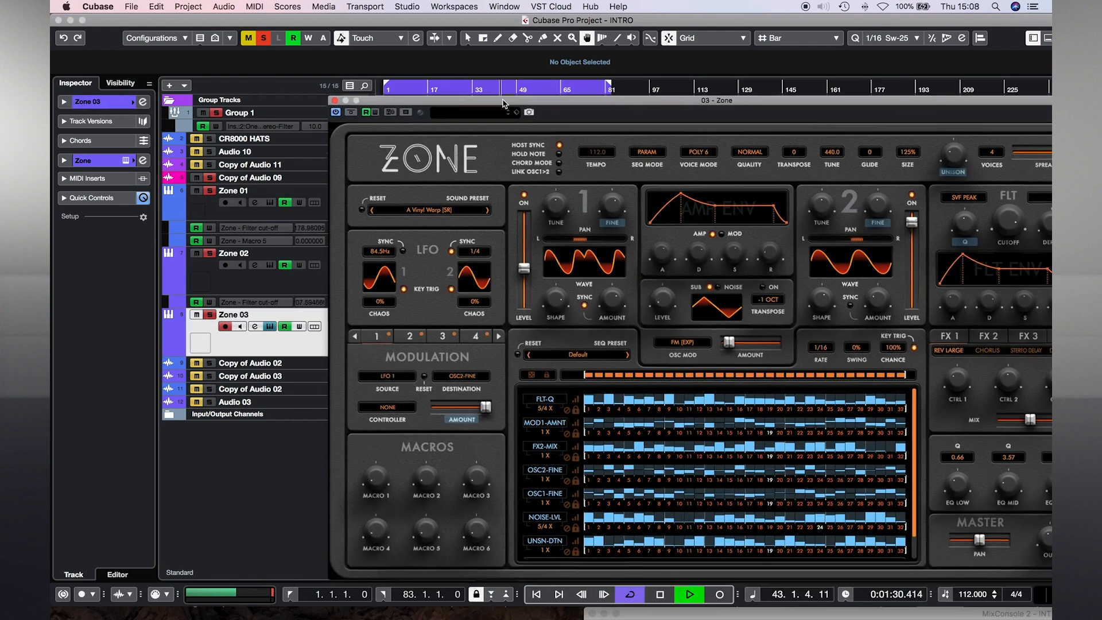
pyautogui.moveTo(503, 103); pyautogui.dragTo(420, 68)
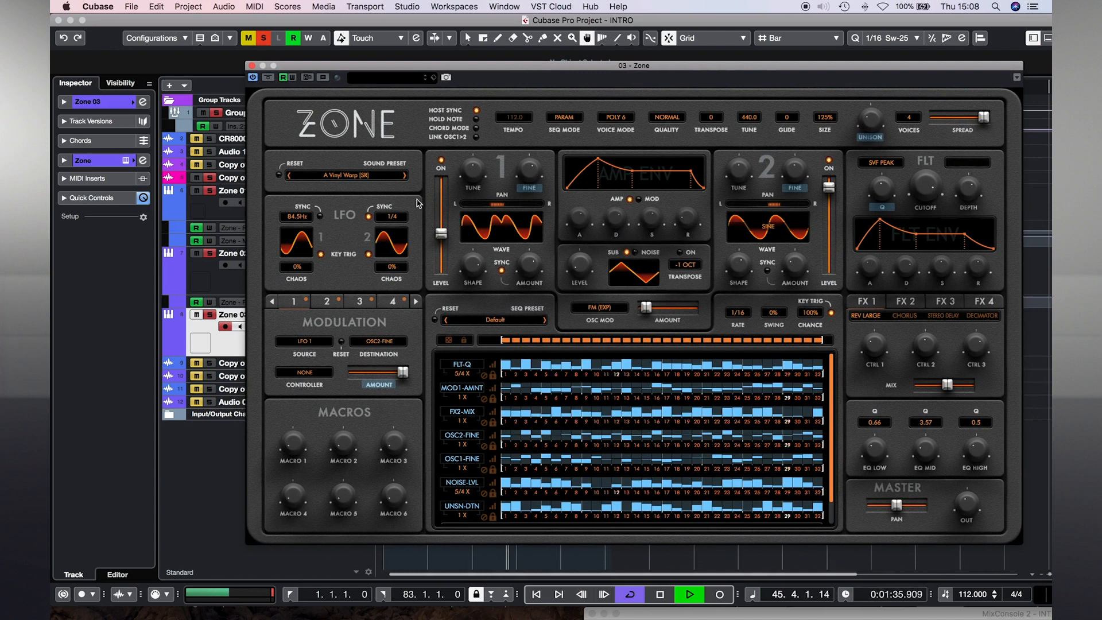
# Examine Zone 03's sequencer lanes, viewing FLT-Q, MOD1-AMNT and FX2-MIX enlarged together with the FX 2 Chorus settings.
pyautogui.moveTo(831, 449); pyautogui.dragTo(833, 381)
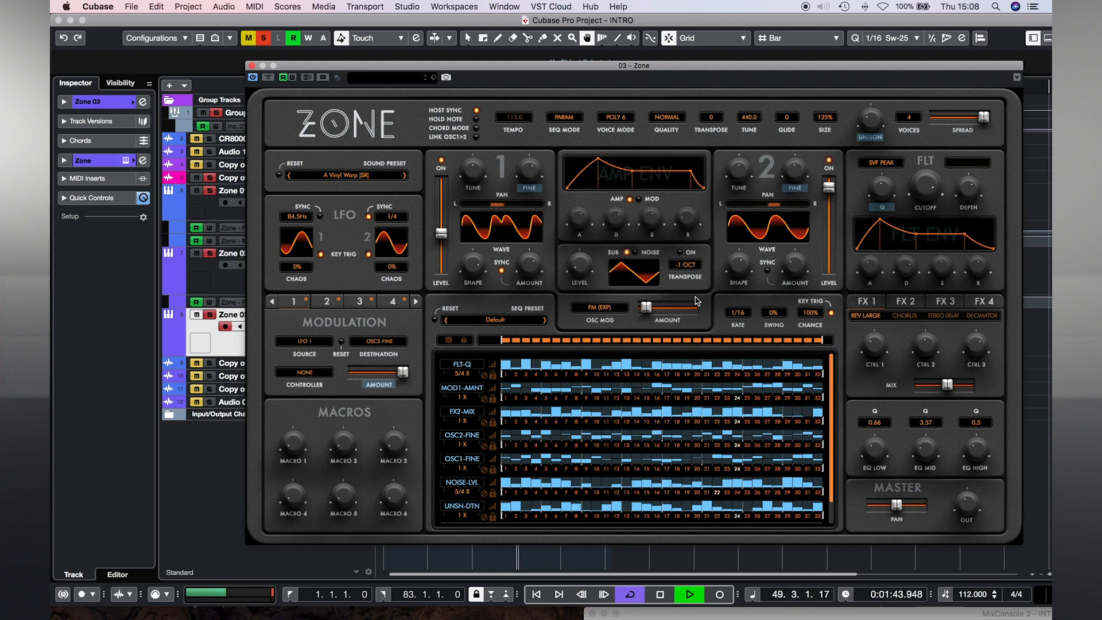
pyautogui.moveTo(834, 447); pyautogui.dragTo(833, 472)
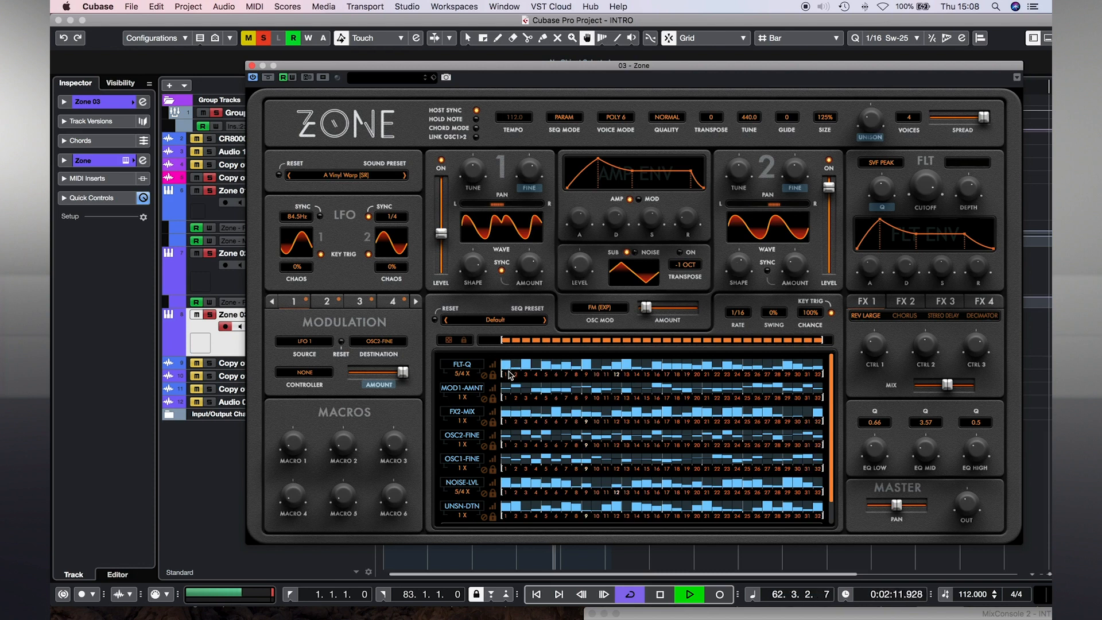
pyautogui.click(493, 365)
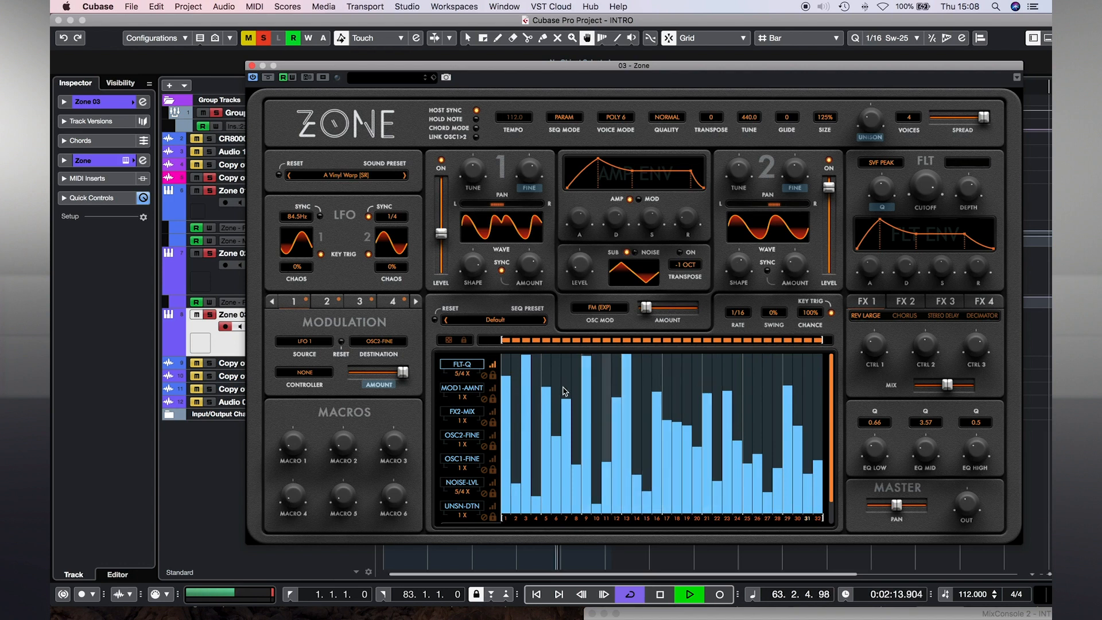
pyautogui.click(493, 365)
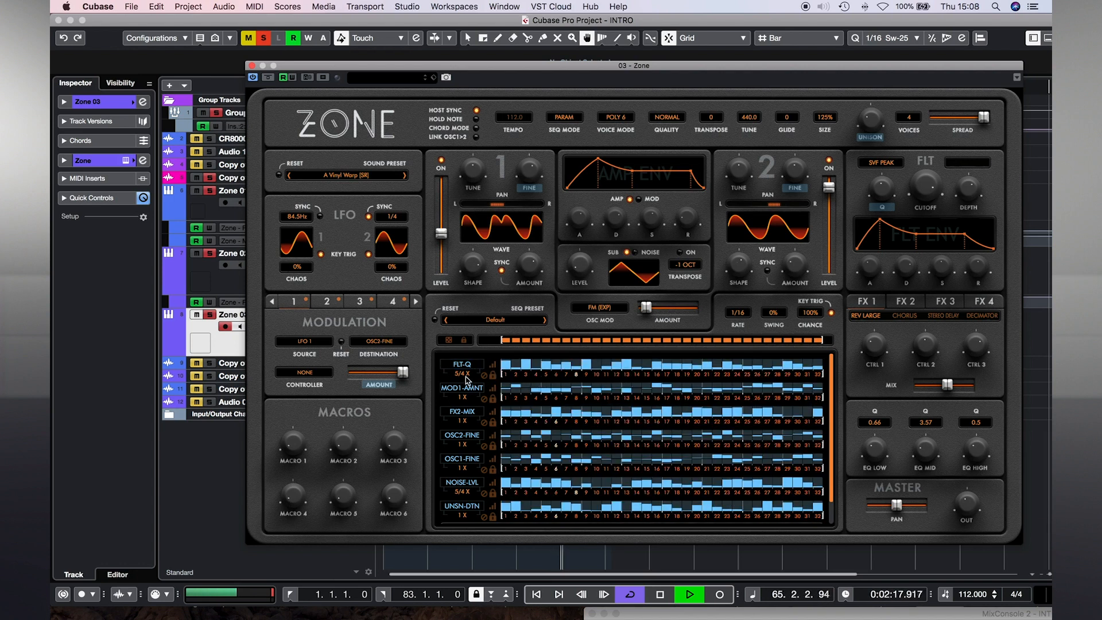
pyautogui.click(493, 388)
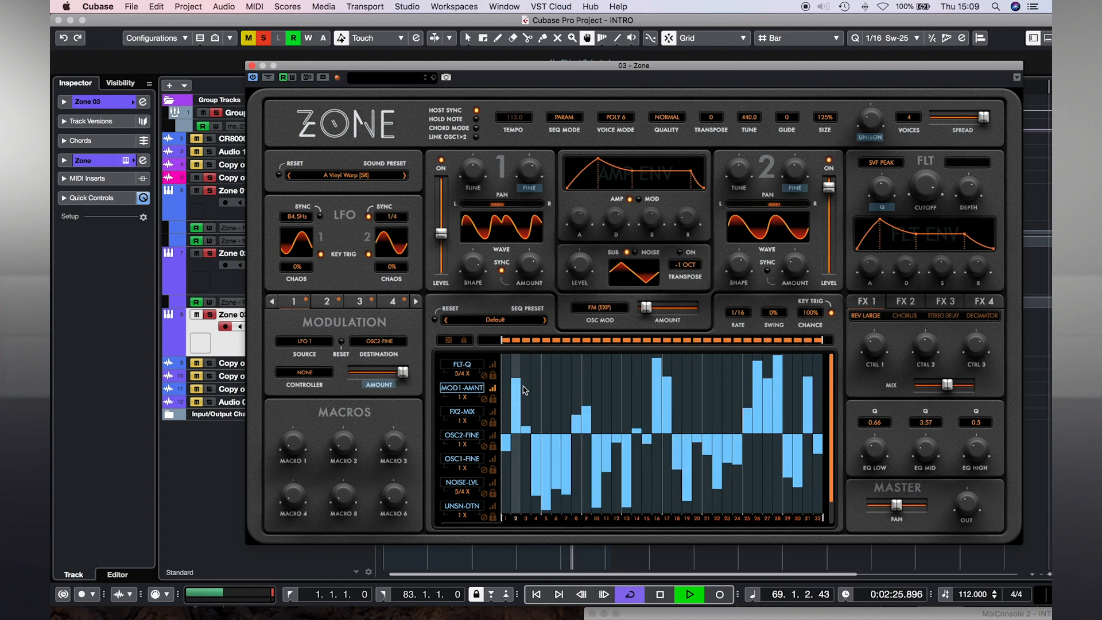
pyautogui.click(493, 390)
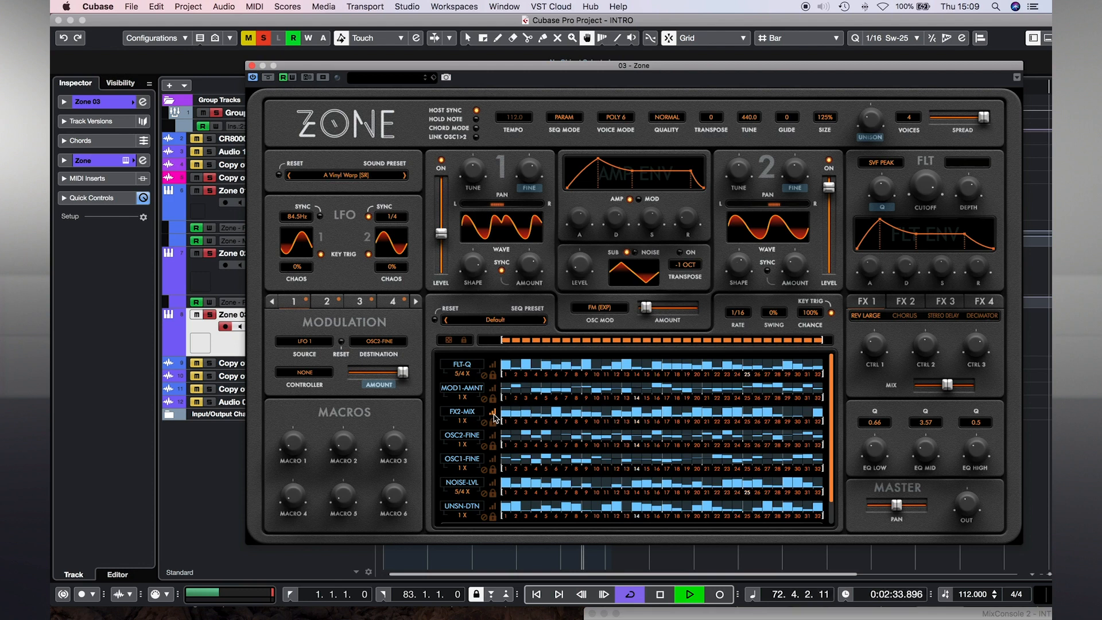
pyautogui.click(907, 302)
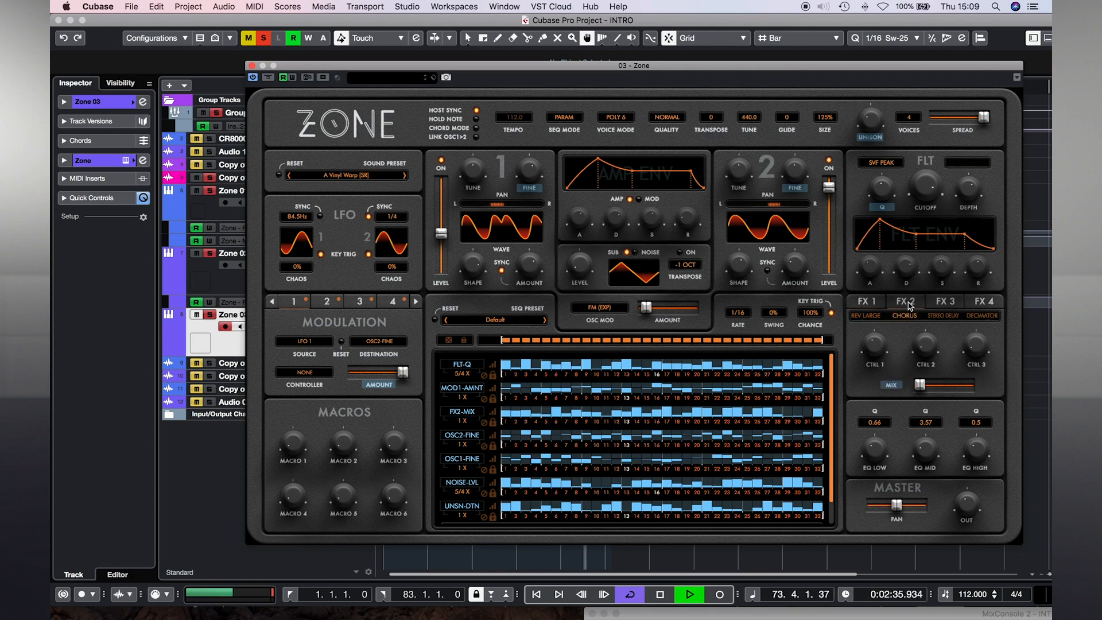
pyautogui.click(492, 412)
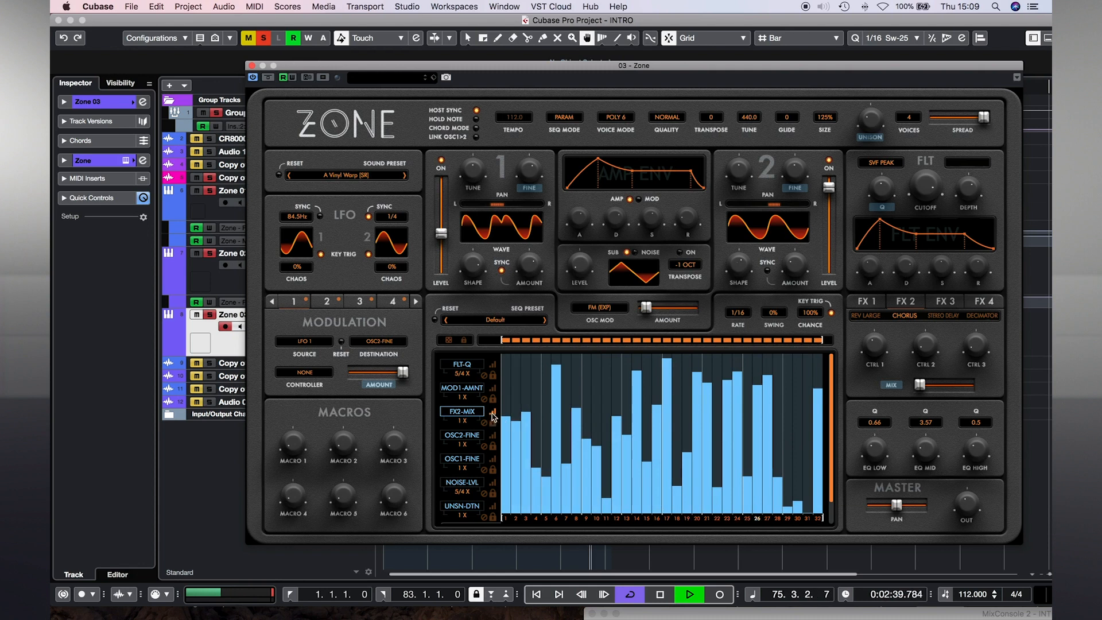
pyautogui.click(492, 413)
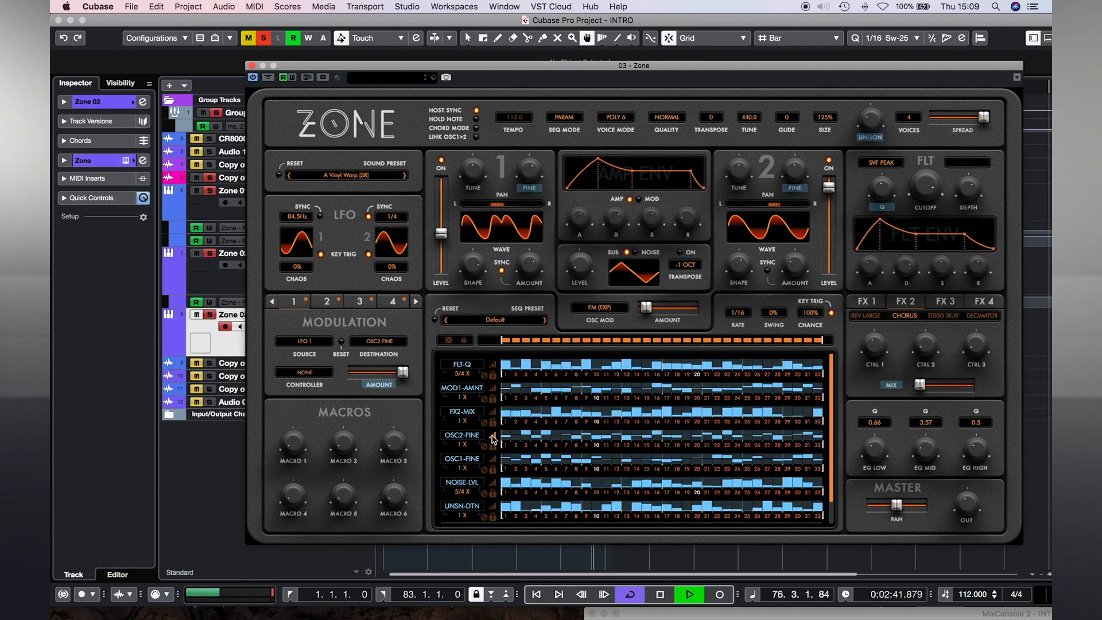
# View the OSC2-FINE lane enlarged, then show Zone 03's noise oscillator settings and set the noise type to CIRCUIT.
pyautogui.click(492, 436)
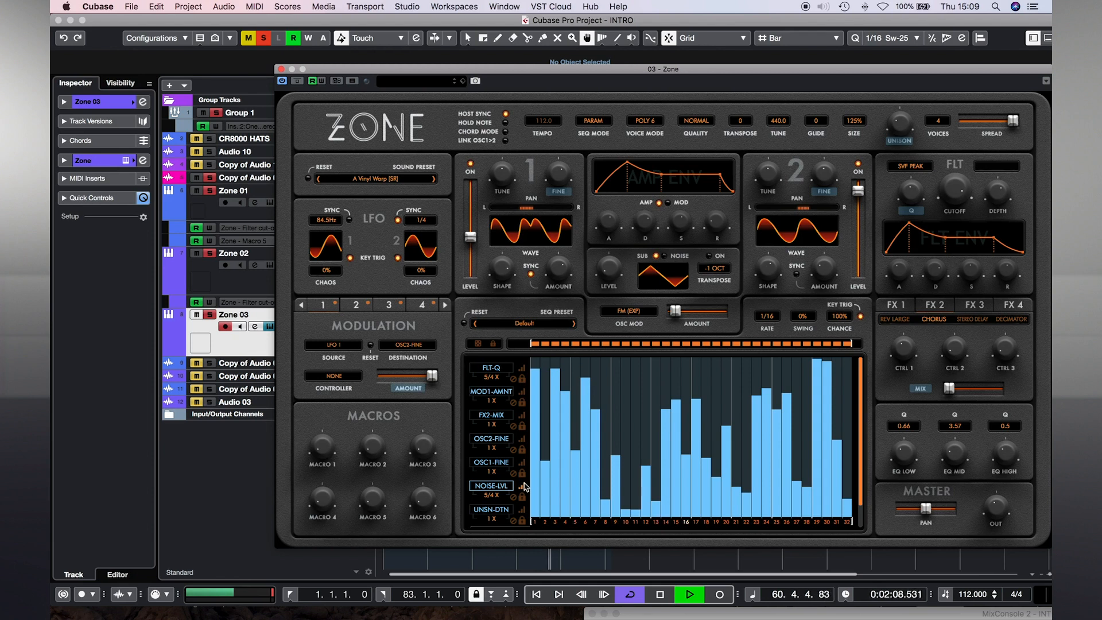
pyautogui.click(665, 256)
pyautogui.click(675, 271)
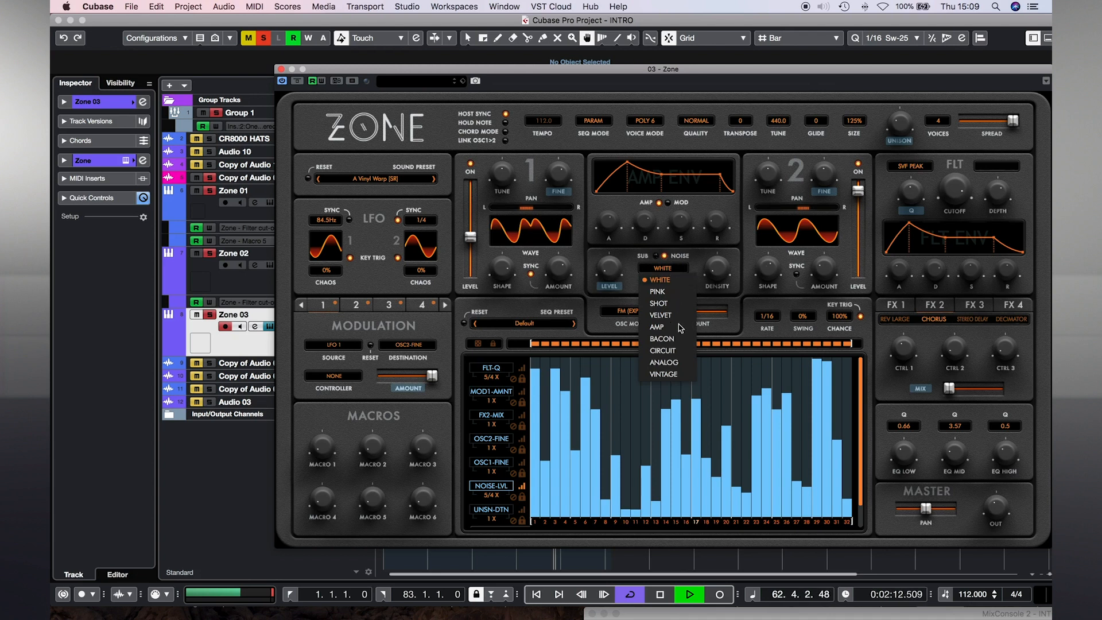
pyautogui.click(663, 350)
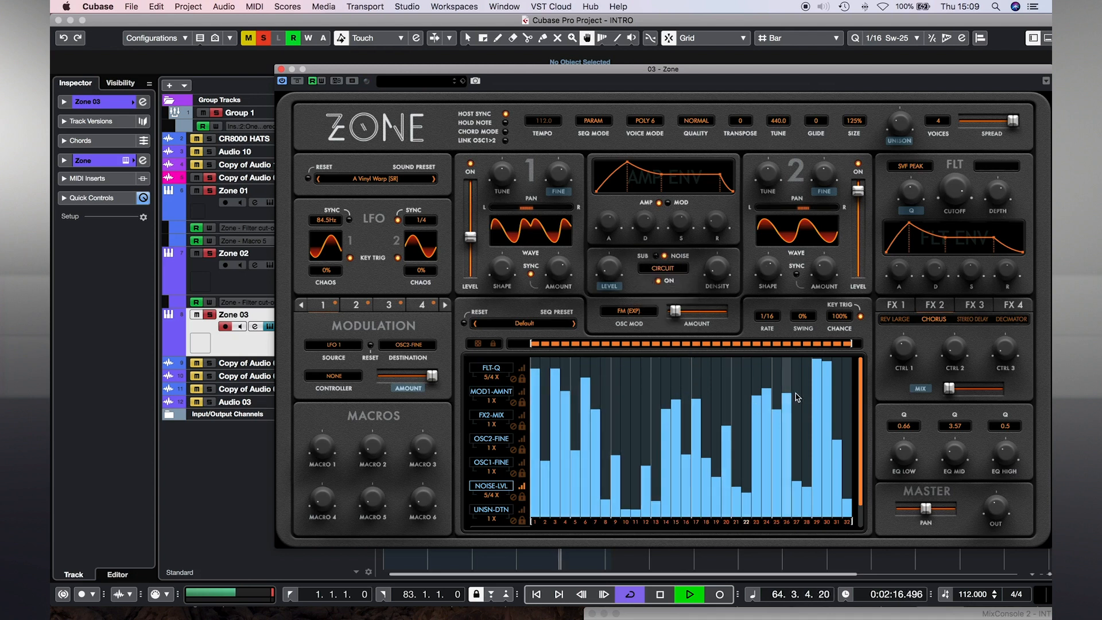
# Return to the lane overview and examine the NOISE-LVL and UNSN-DTN sequencer lanes enlarged.
pyautogui.click(522, 487)
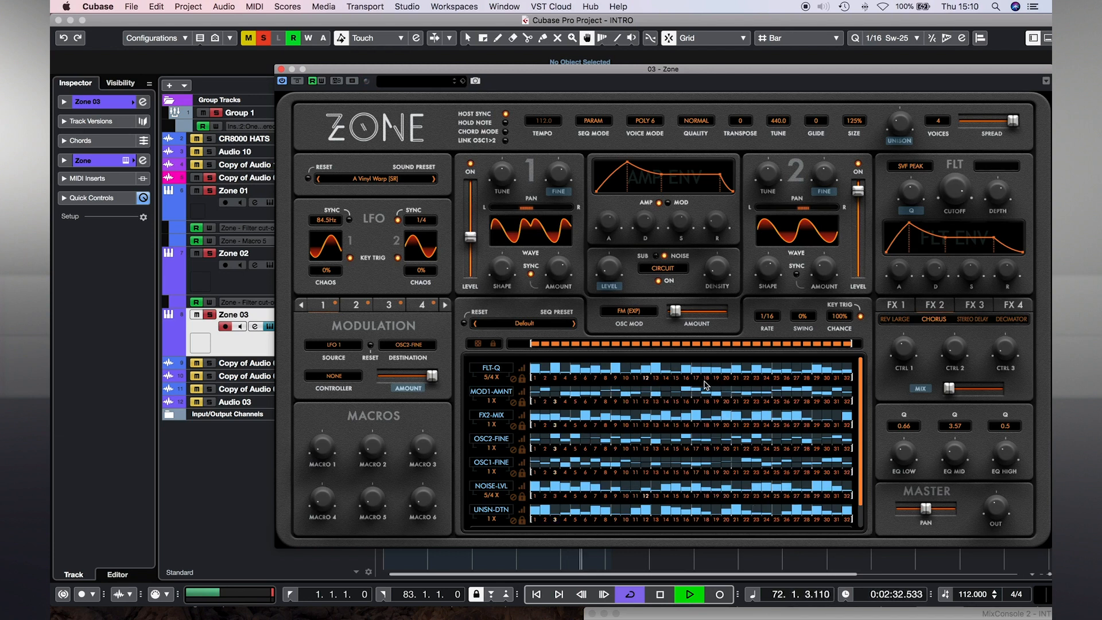
pyautogui.click(521, 486)
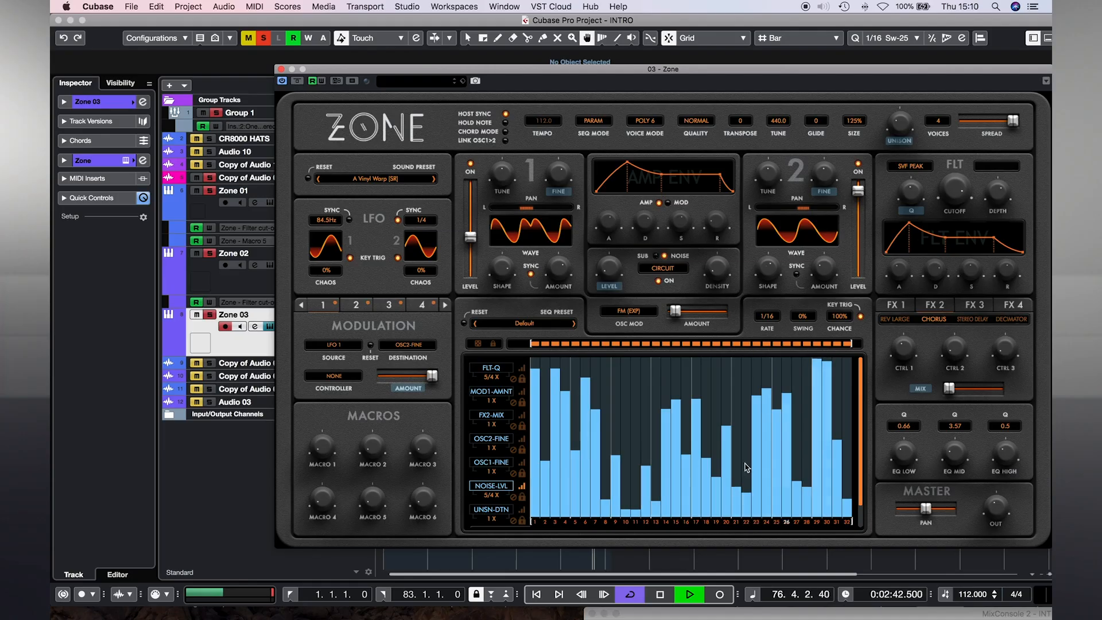
pyautogui.click(524, 487)
pyautogui.click(521, 511)
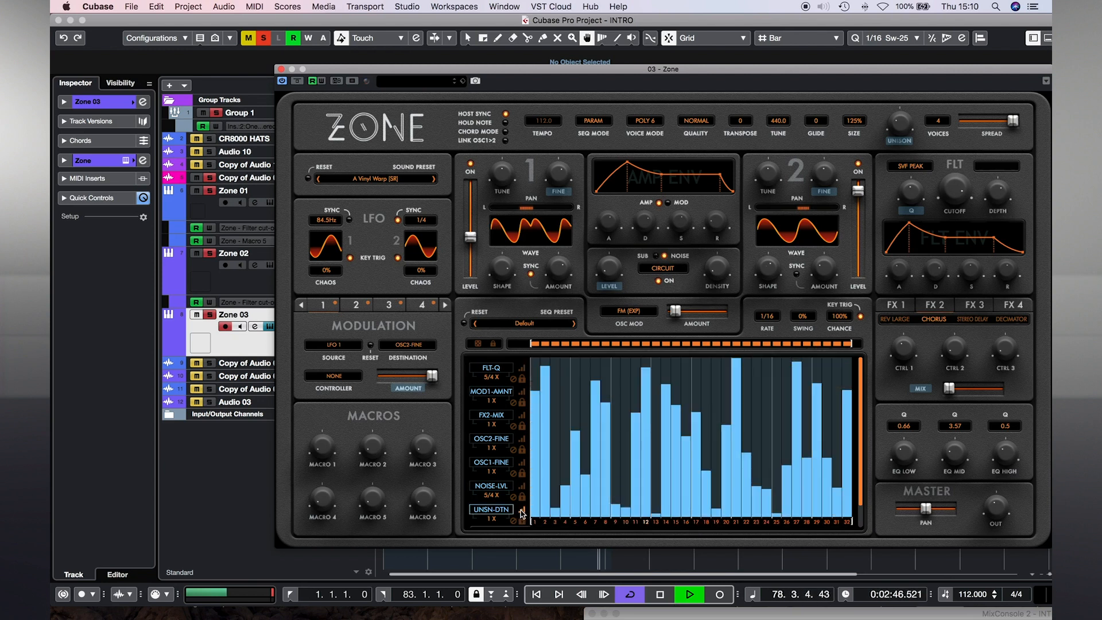